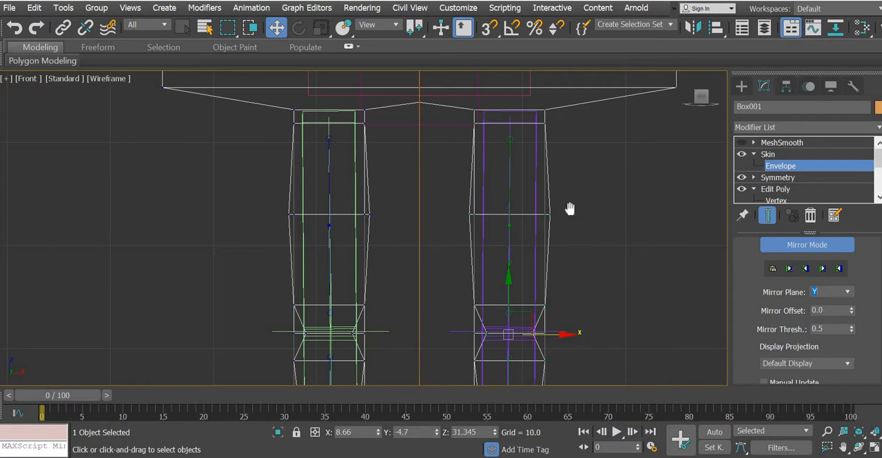
Step: Select all vertices of the purple leg in Mirror Mode and paste their skin weights to the opposite leg with Mirror Paste
middle_drag(570, 208, 500, 213)
scroll(564, 195, down, 4)
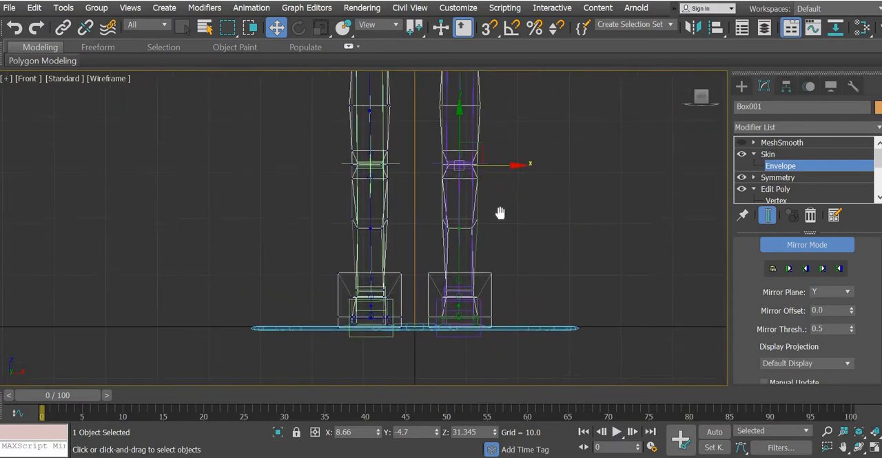
drag(486, 87, 434, 288)
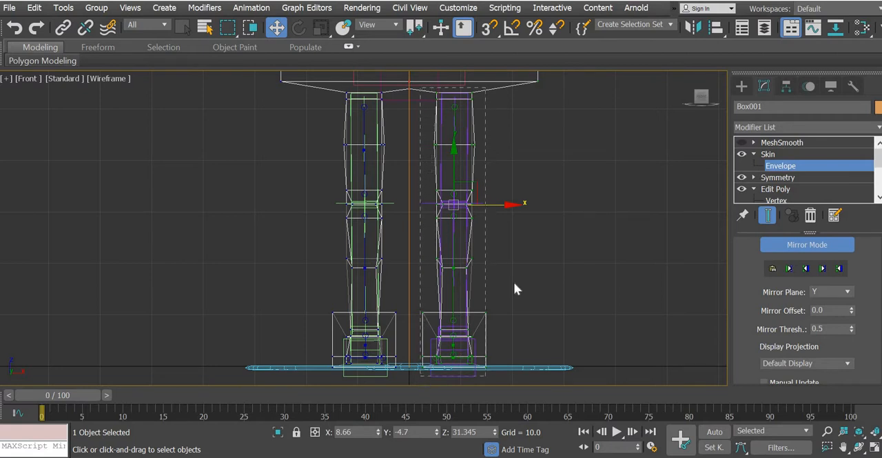
drag(511, 385, 496, 371)
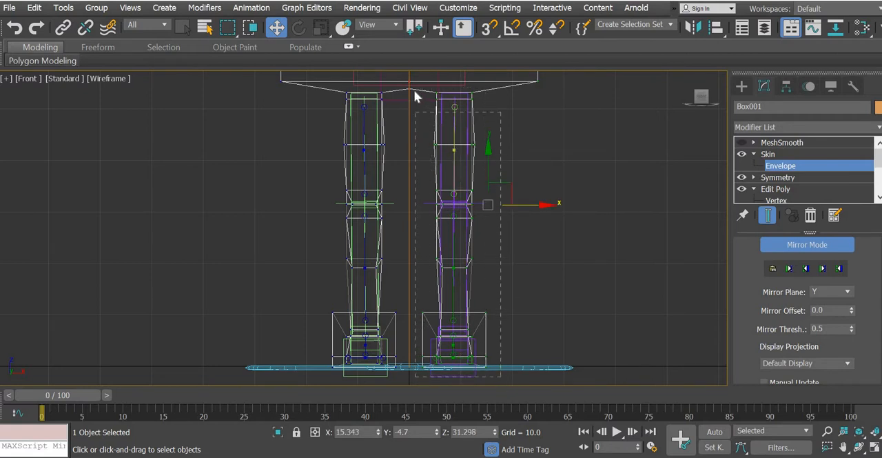
drag(414, 91, 415, 88)
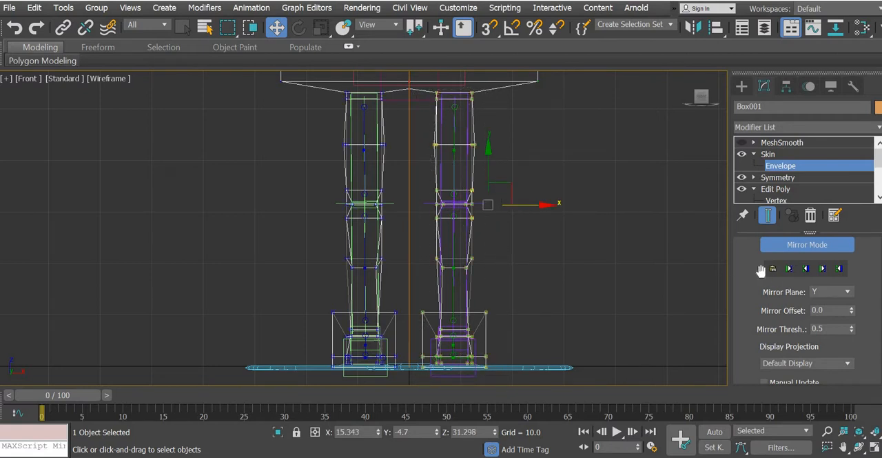
click(772, 269)
Step: Open the Weight Table and check the bone weights of the green leg's mid-thigh vertices
scroll(750, 264, up, 5)
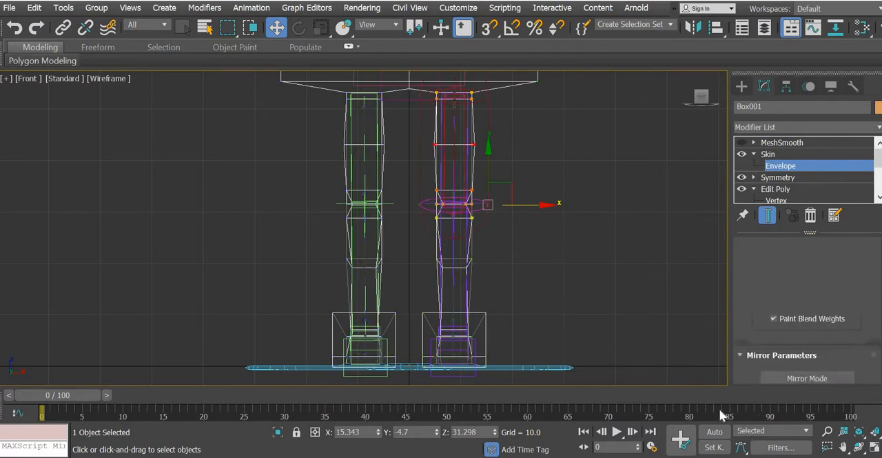
scroll(419, 204, up, 5)
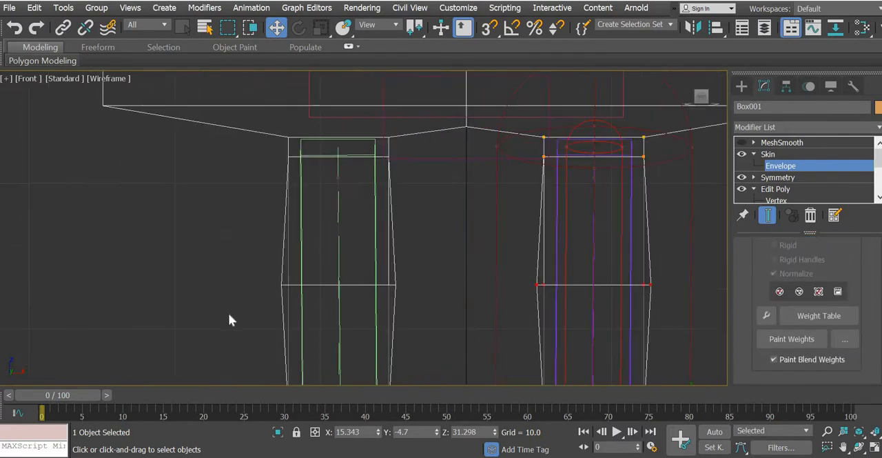
click(828, 319)
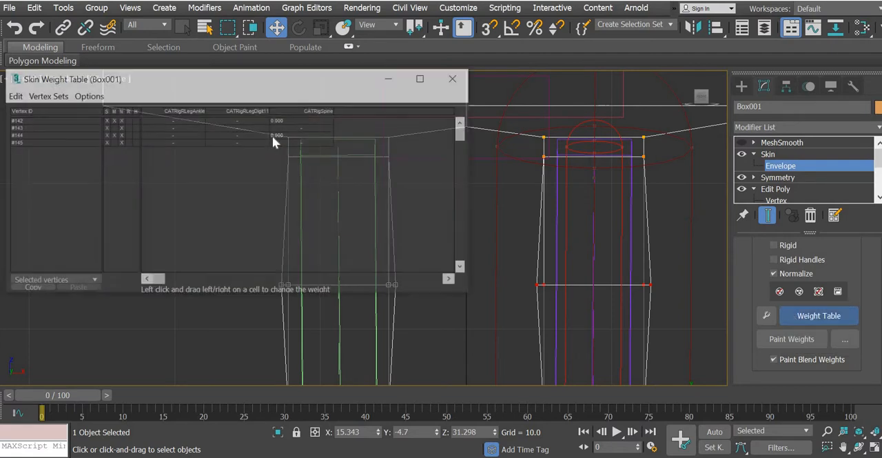
drag(169, 281, 301, 278)
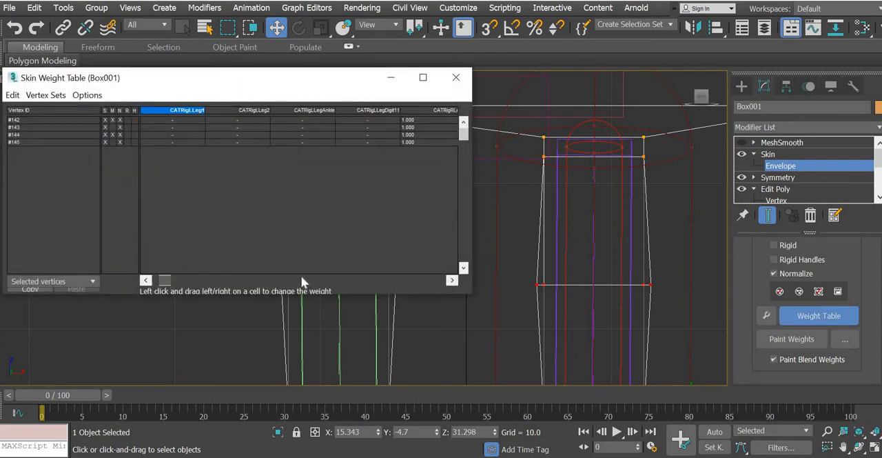
middle_drag(573, 268, 758, 269)
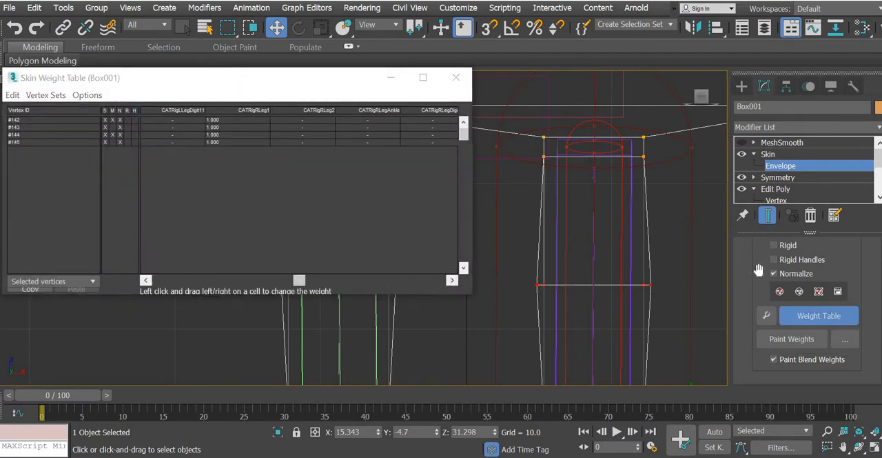
Step: Inspect the weights of the green leg's hip, knee and shin vertices, and close the Weight Table
middle_drag(585, 180, 660, 214)
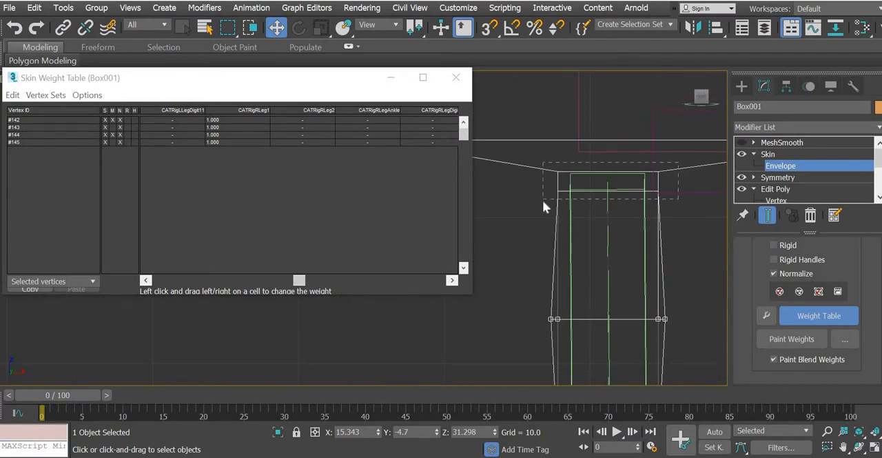
drag(542, 200, 672, 162)
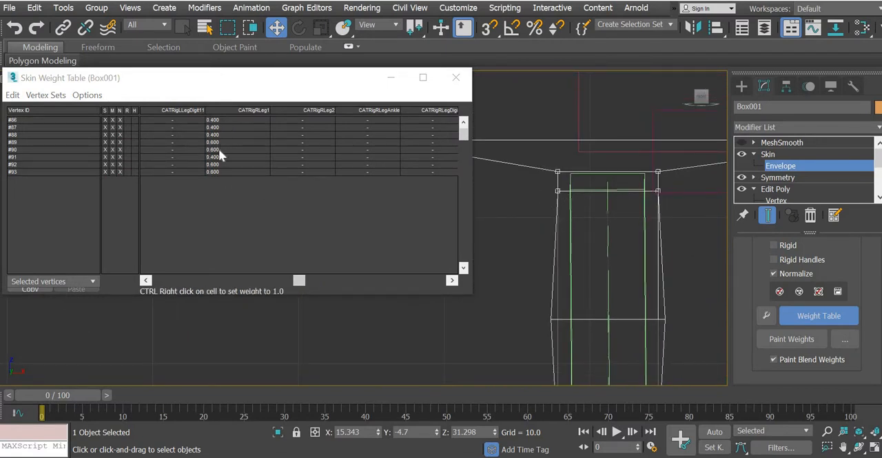
middle_drag(588, 110, 588, 91)
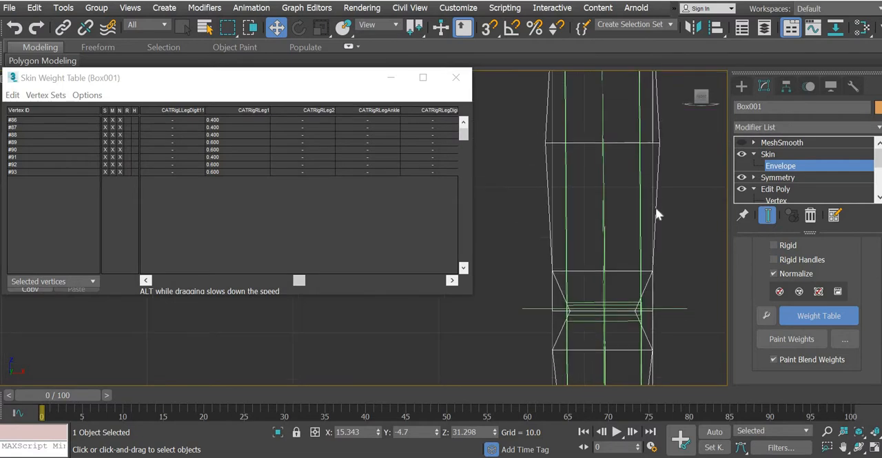
drag(516, 338, 512, 340)
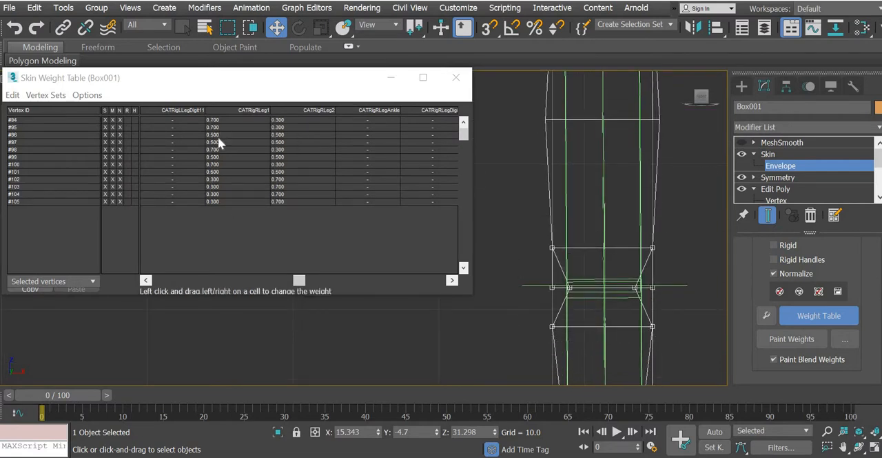
middle_drag(660, 230, 653, 18)
drag(685, 205, 494, 271)
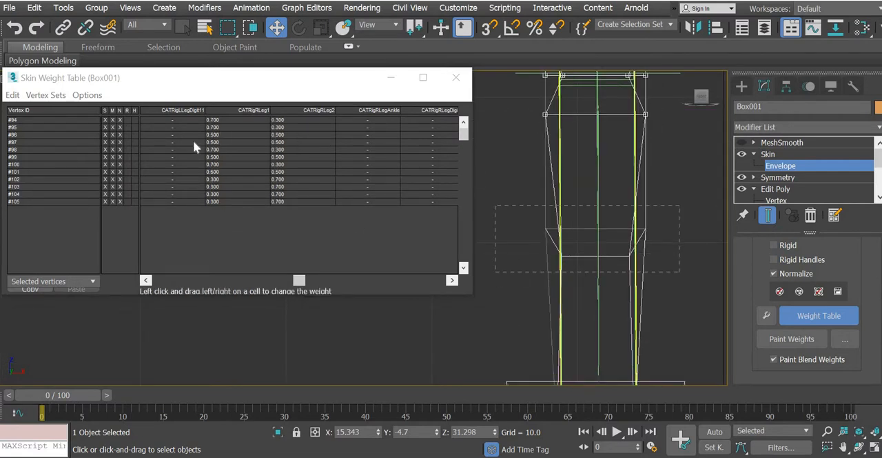
click(455, 77)
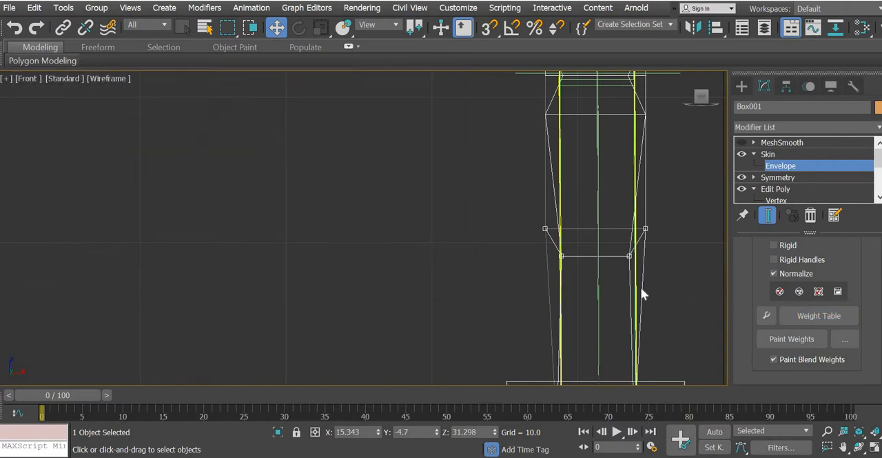
Step: Deselect the mesh and show the Perspective view maximized with Default Shading
middle_drag(379, 275, 276, 273)
scroll(275, 274, down, 4)
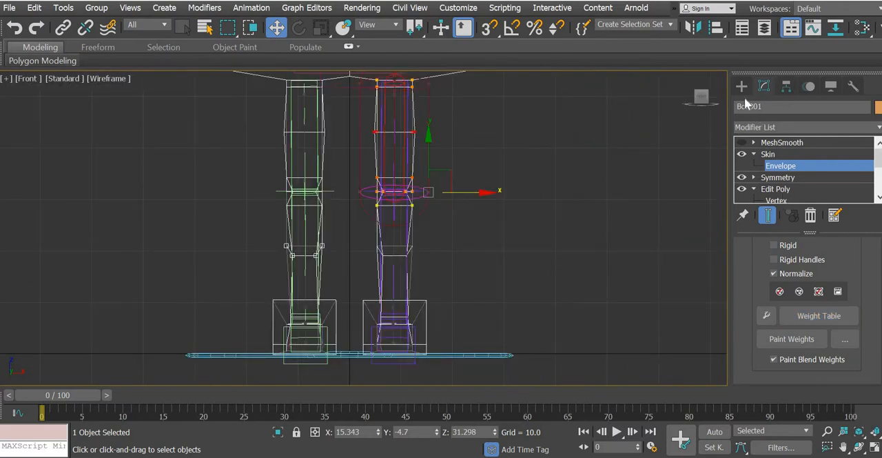
click(652, 345)
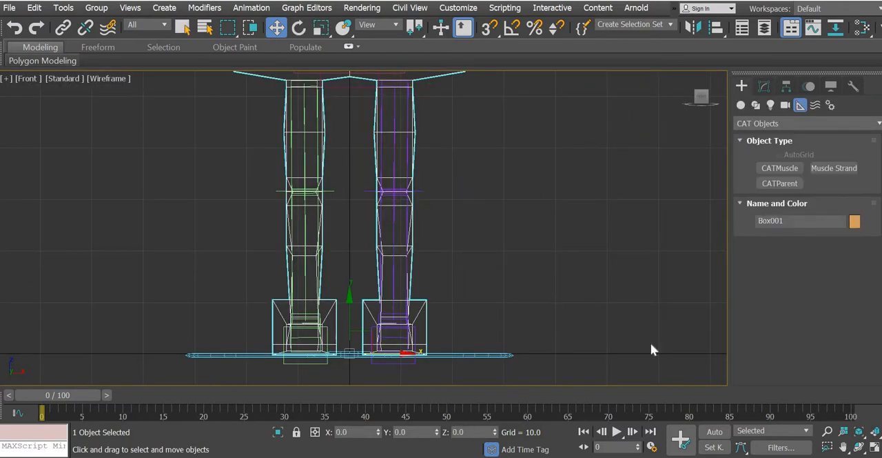
click(873, 447)
click(599, 312)
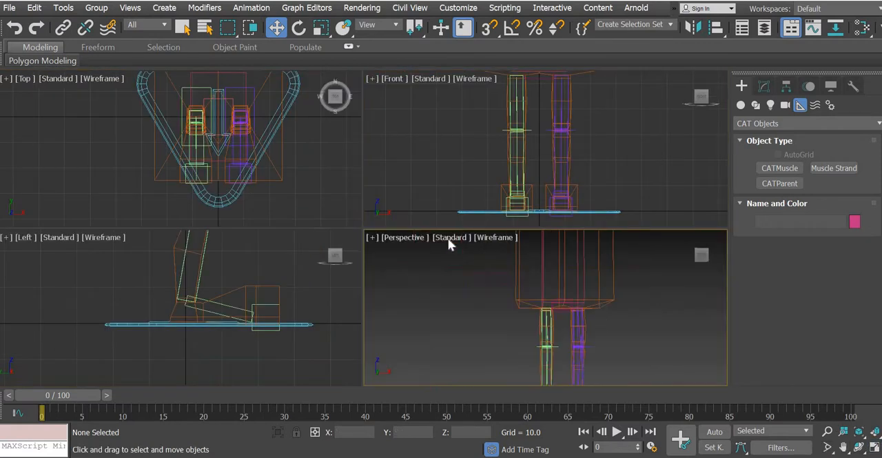
click(499, 238)
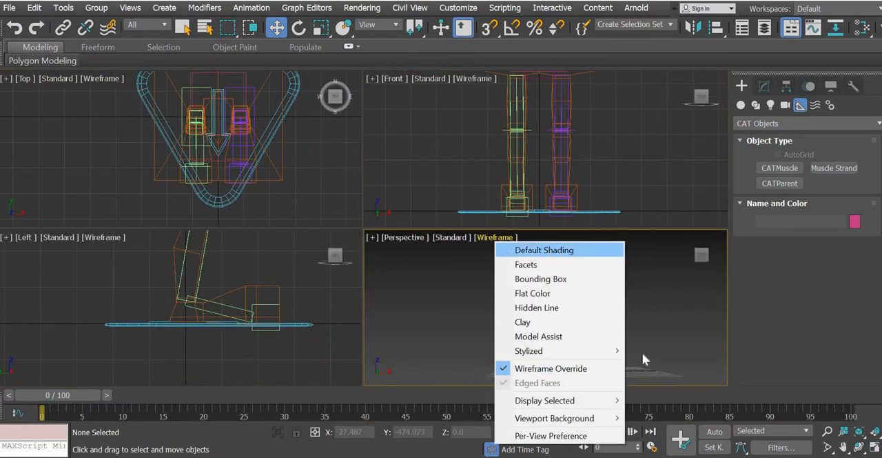
click(544, 250)
click(874, 447)
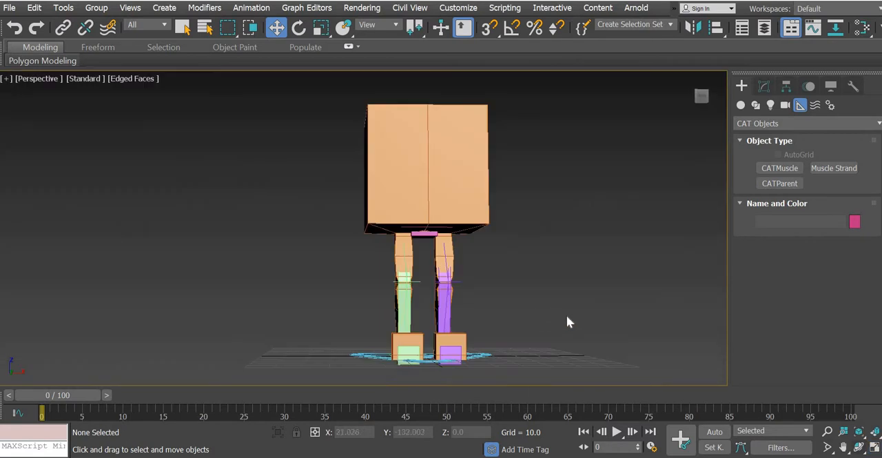
Step: Scrub the animation to frame 24 and examine how the legs and feet deform from several angles
alt+middle_drag(466, 346, 421, 290)
drag(85, 397, 277, 365)
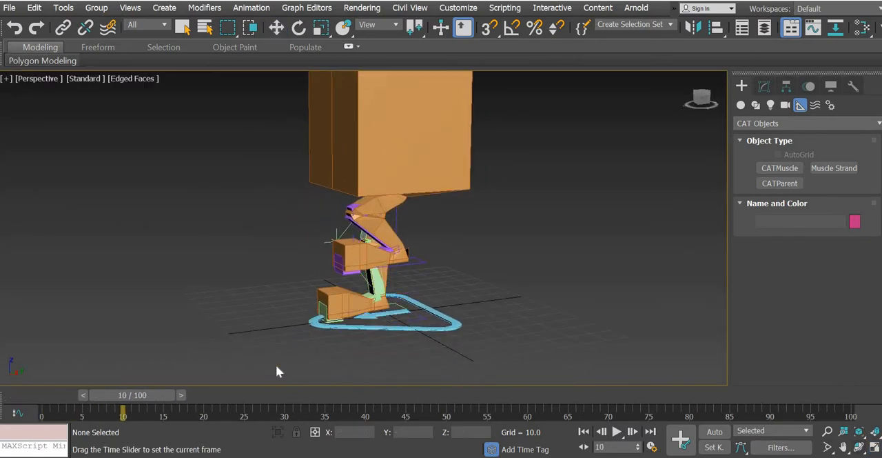
key(w)
alt+middle_drag(459, 317, 463, 288)
drag(141, 399, 255, 402)
alt+middle_drag(435, 326, 353, 320)
scroll(375, 285, up, 6)
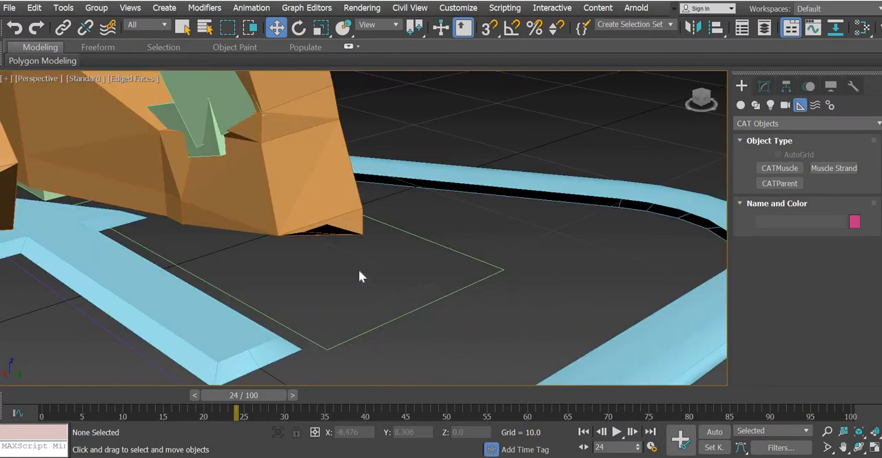
alt+middle_drag(360, 275, 346, 258)
scroll(297, 220, up, 5)
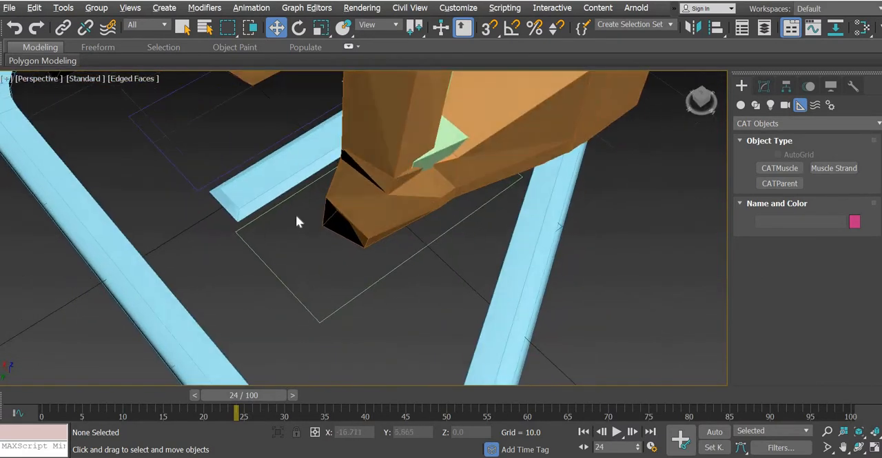
Step: Enter the Skin modifier's Envelope level on Box001, select the stray ankle vertices, and show their Weight Table clear of the feet
click(330, 222)
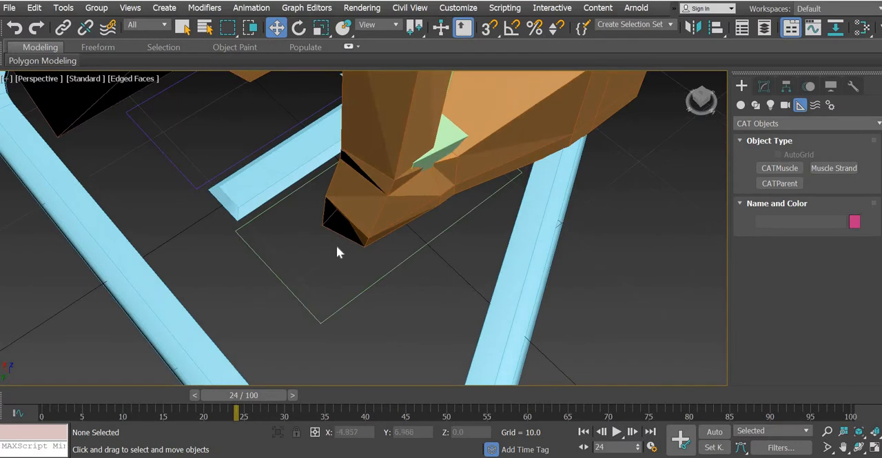
click(765, 86)
click(781, 166)
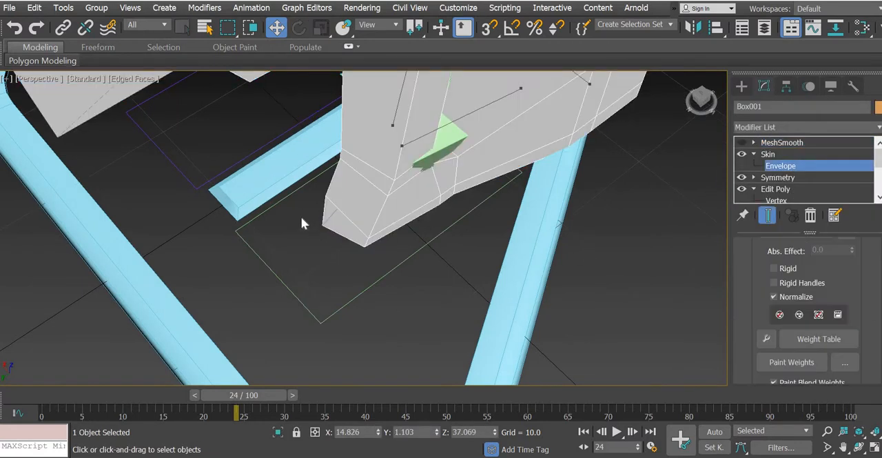
drag(334, 267, 309, 209)
alt+middle_drag(344, 312, 264, 142)
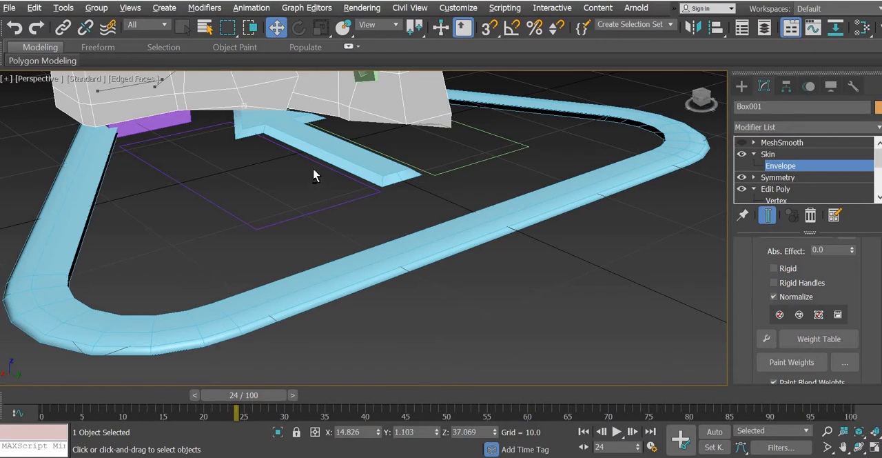
alt+middle_drag(312, 169, 313, 155)
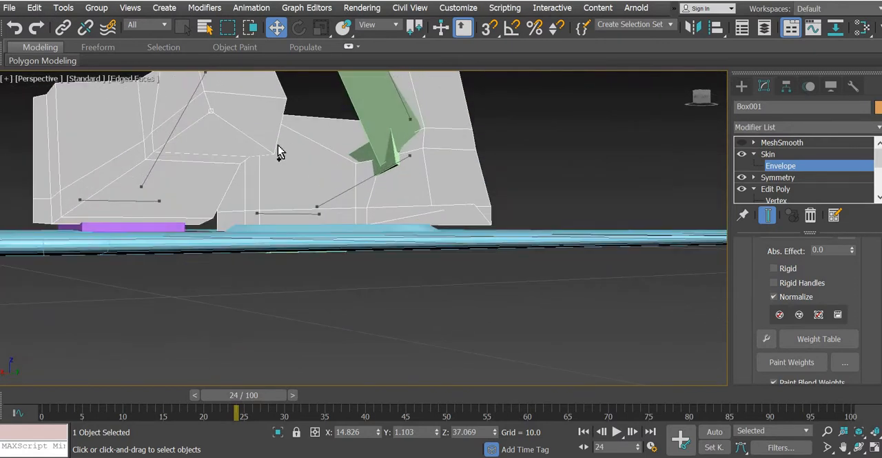
click(807, 338)
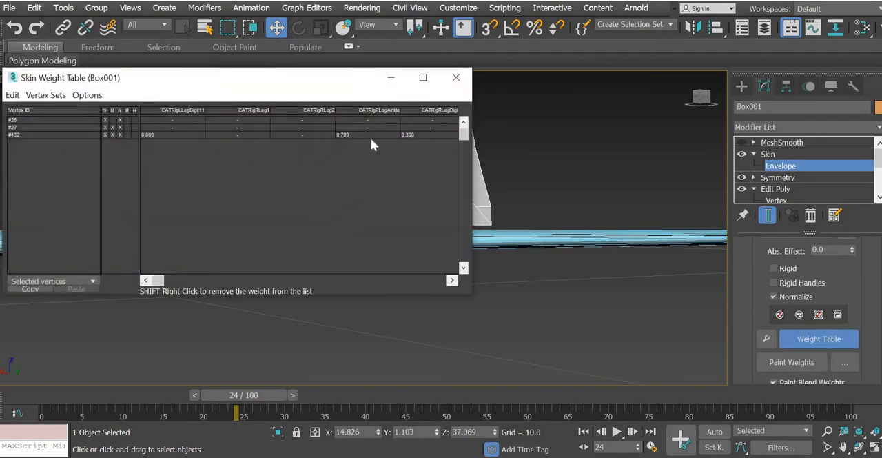
drag(326, 81, 487, 281)
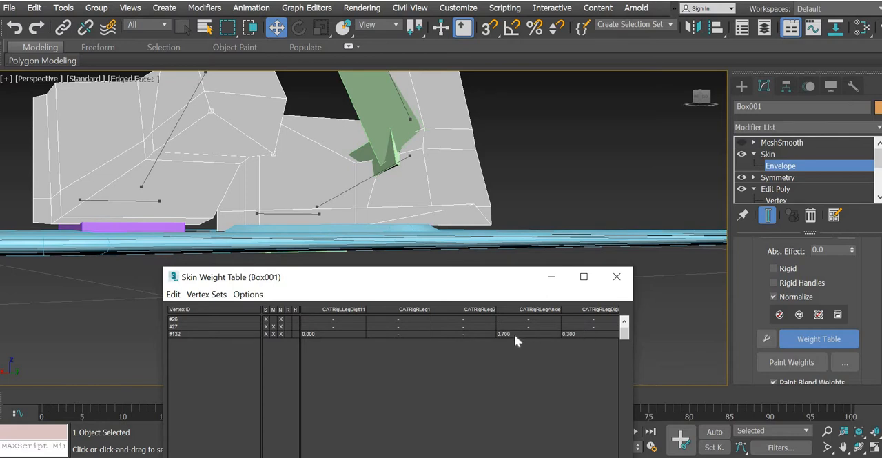
Step: Select stray vertex #27 on the purple leg's ankle and set its CATRigLLegAnkle weight to 1
click(230, 153)
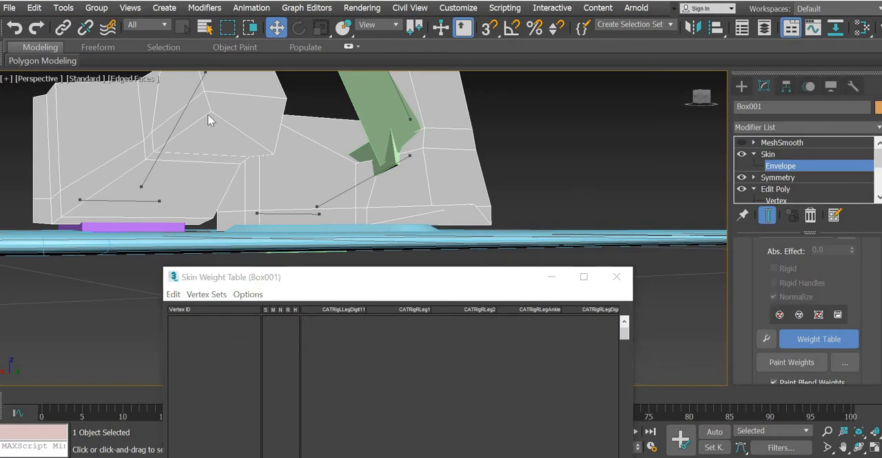
click(269, 163)
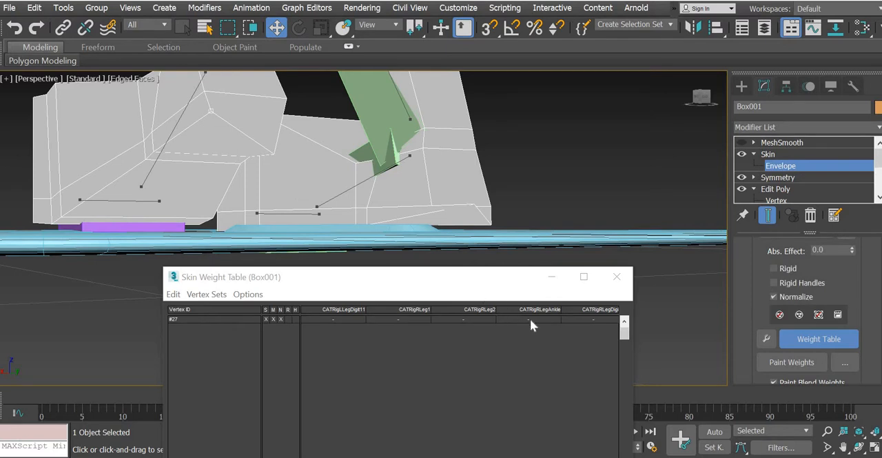
click(530, 317)
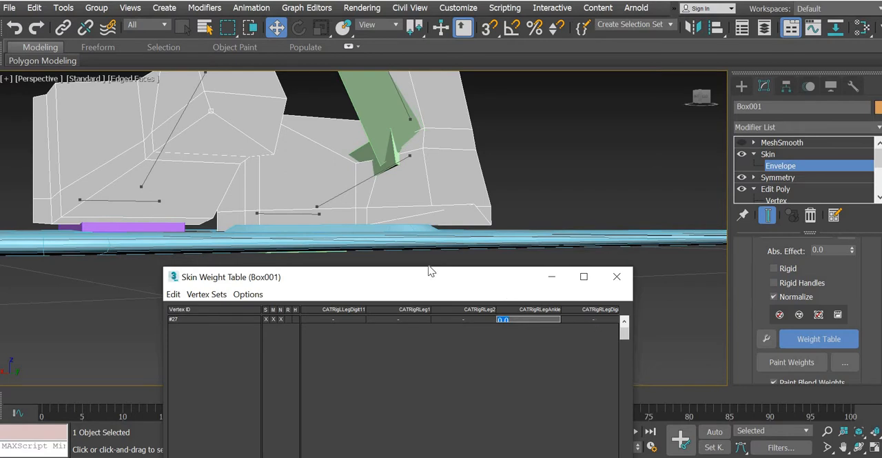
click(176, 121)
drag(511, 276, 653, 116)
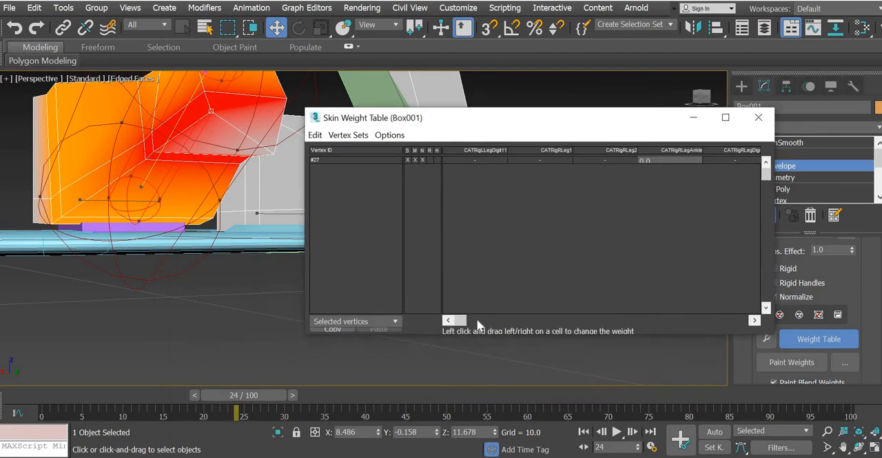
drag(461, 321, 457, 320)
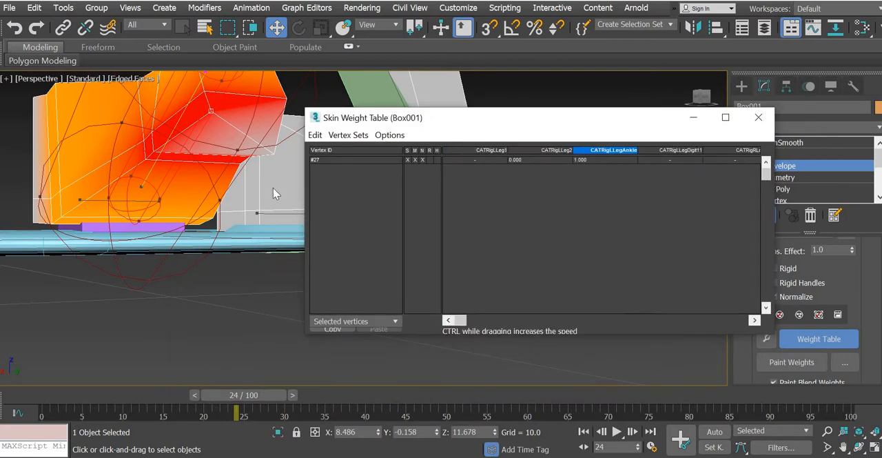
Step: Select stray vertex #26 on the purple leg's ankle and set its CATRigLLegAnkle weight to 1
click(274, 153)
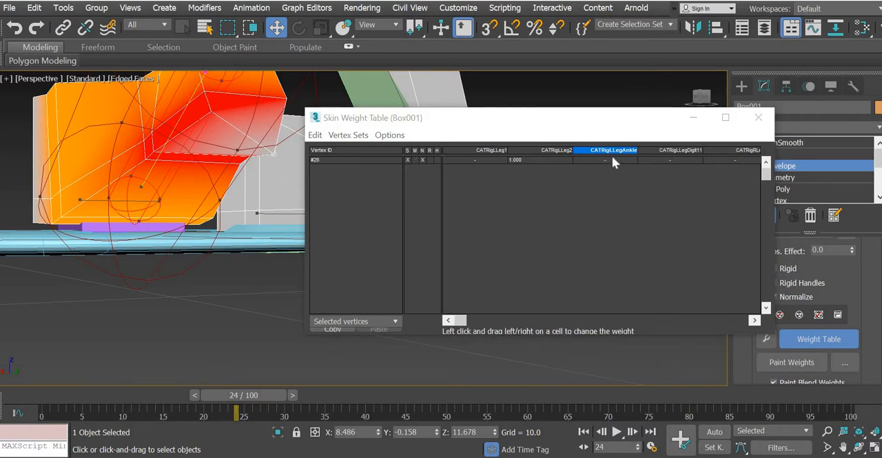
click(612, 159)
text(1)
key(Return)
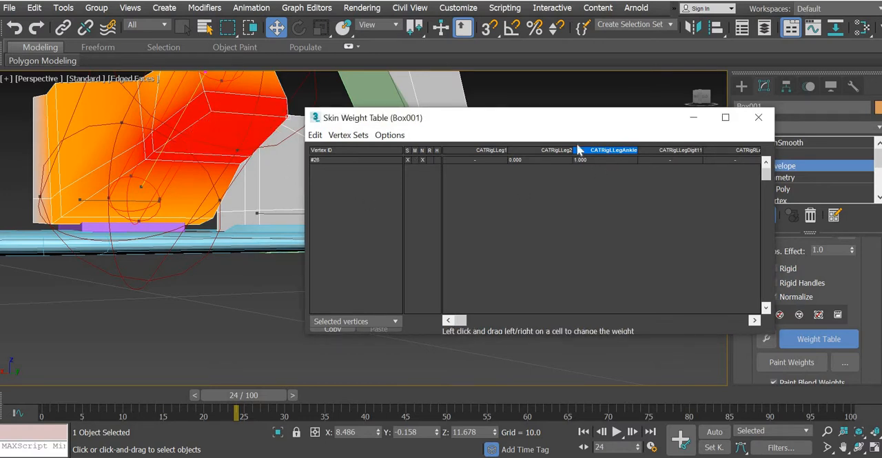
Step: Select stray vertex #79 and the ankle bone on the green leg, and set the vertex's CATRigRLegAnkle weight to 1
drag(546, 126, 339, 294)
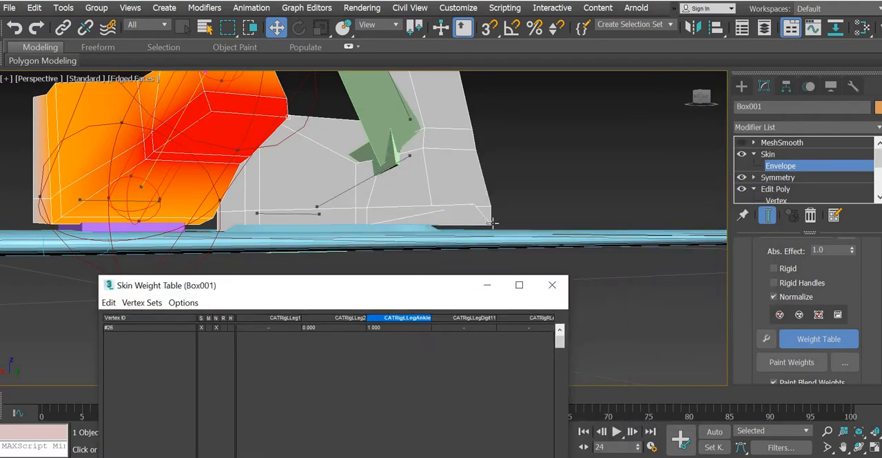
click(492, 222)
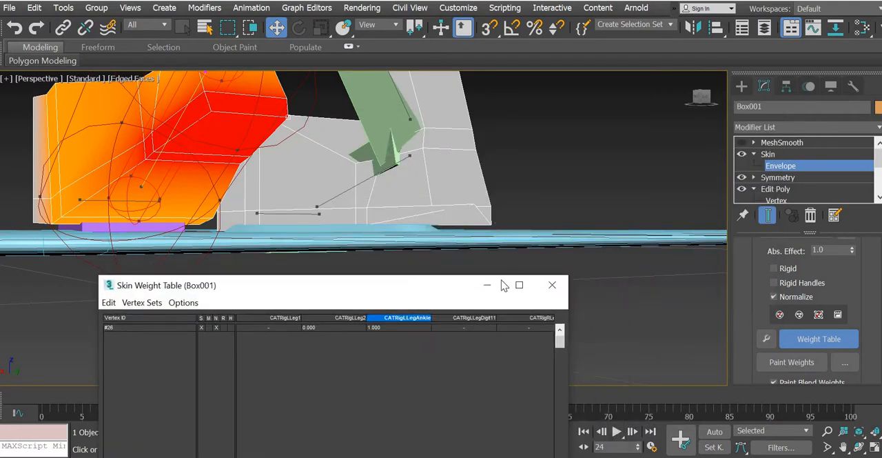
click(364, 182)
drag(396, 285, 408, 236)
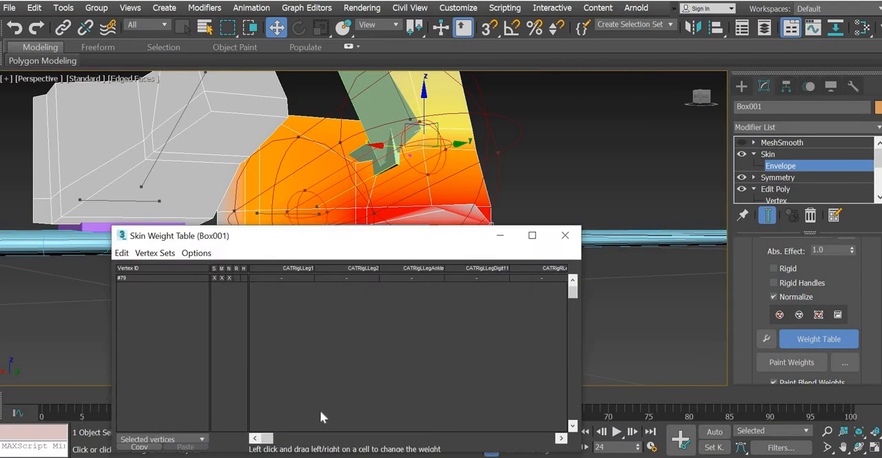
drag(270, 437, 468, 445)
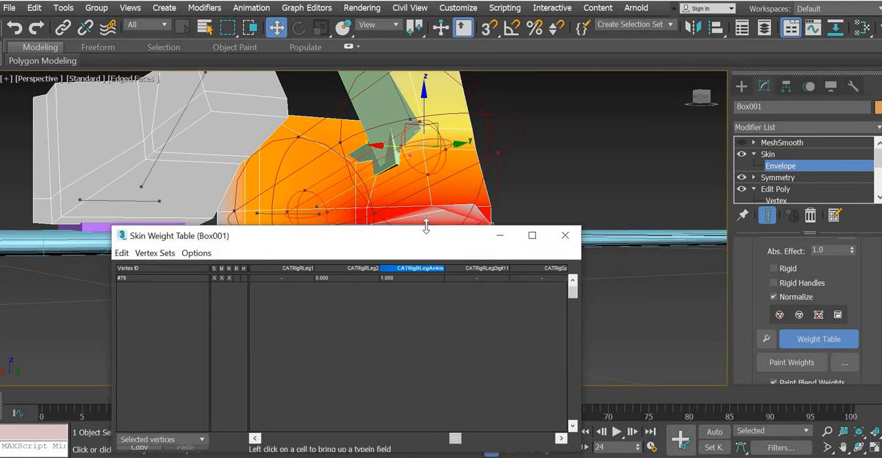
Step: Select heel vertex #78 on the green leg, set its CATRigRLegAnkle weight to 1, and close the Weight Table
drag(472, 238, 473, 313)
alt+middle_drag(475, 269, 479, 238)
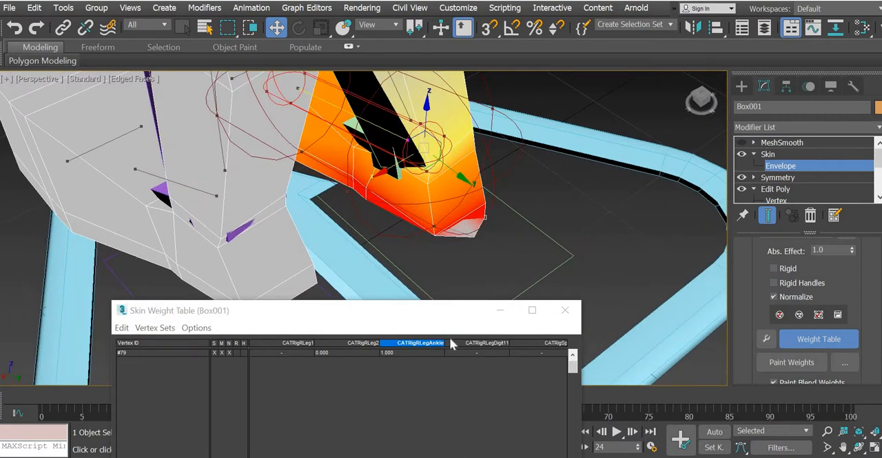
click(422, 352)
text(1)
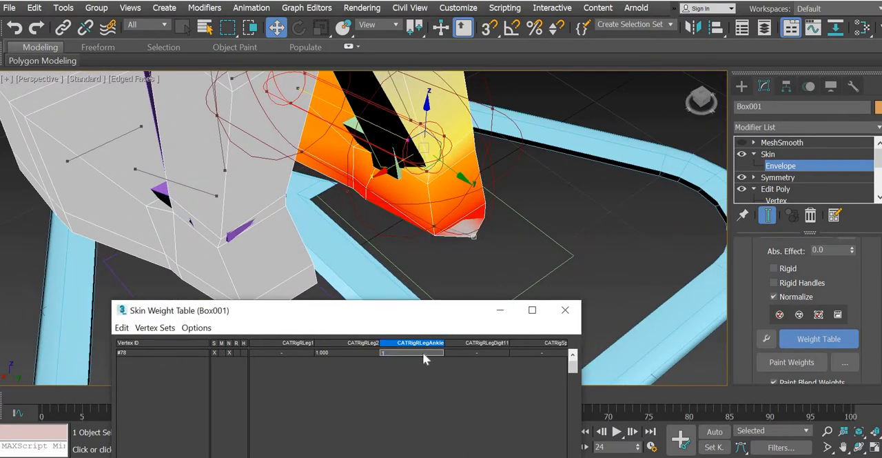
key(Return)
alt+middle_drag(410, 273, 420, 252)
click(565, 309)
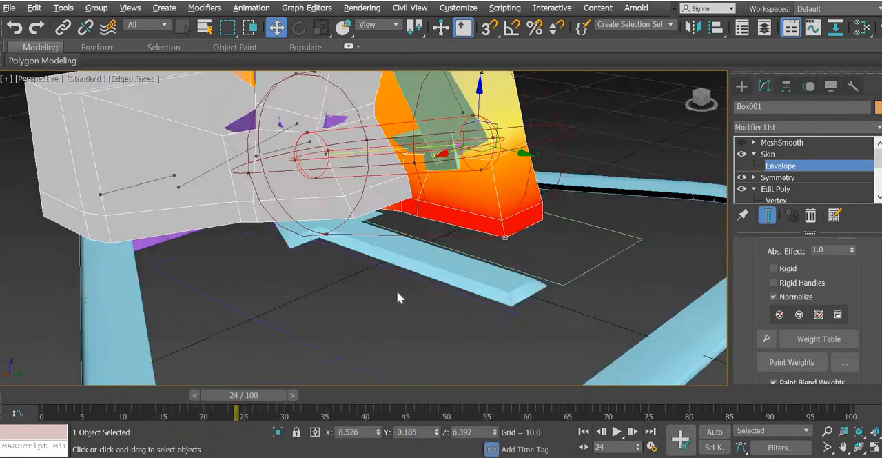
alt+middle_drag(398, 293, 577, 310)
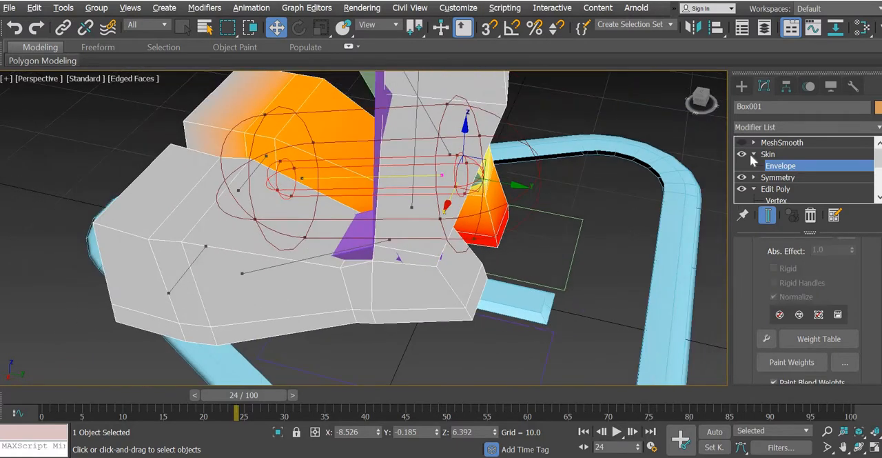
Step: Leave envelope editing, turn on MeshSmooth for Box001, and save the scene
click(741, 85)
click(442, 325)
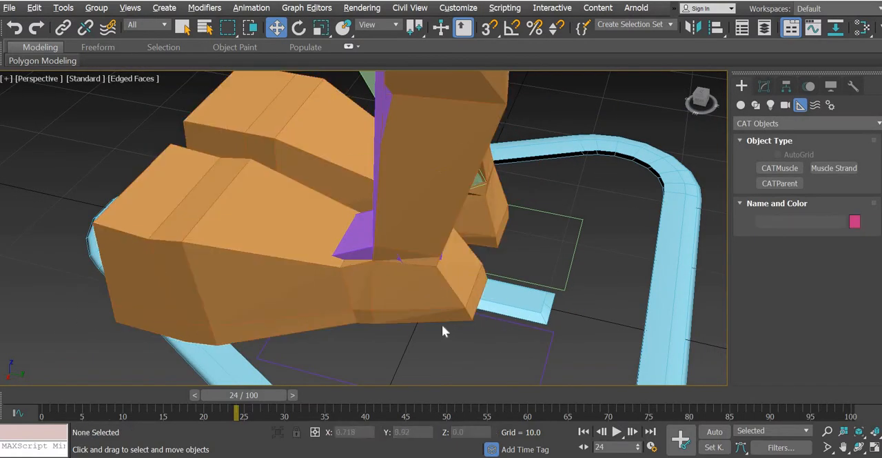
click(433, 313)
click(763, 86)
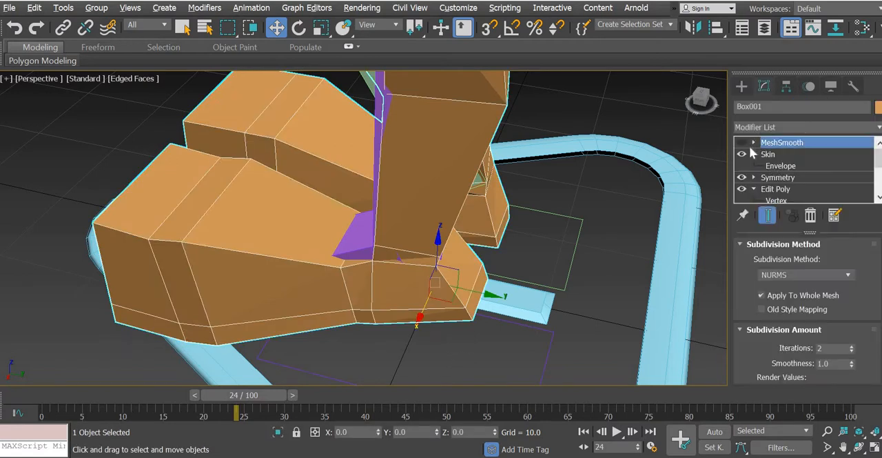
click(742, 155)
click(364, 328)
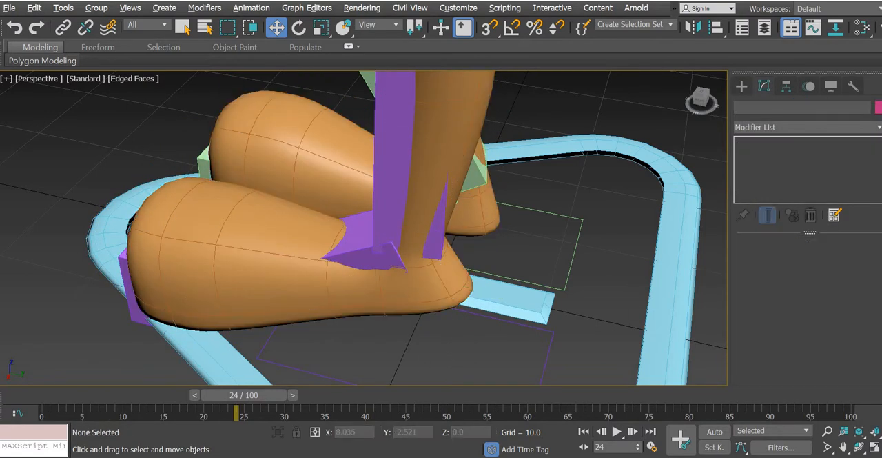
click(10, 8)
click(28, 114)
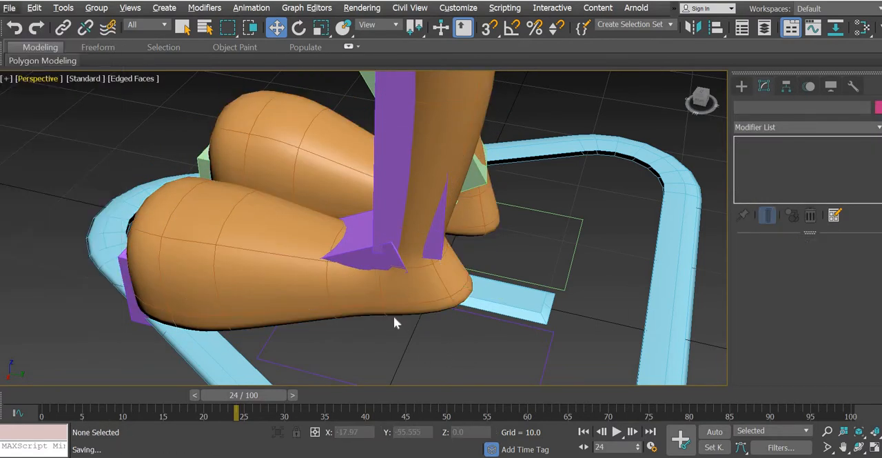
Step: Restrict selection to CAT Bone objects, select the whole rig, and hide it so only the mesh shows
scroll(391, 315, down, 5)
alt+middle_drag(421, 338, 513, 327)
scroll(438, 330, down, 5)
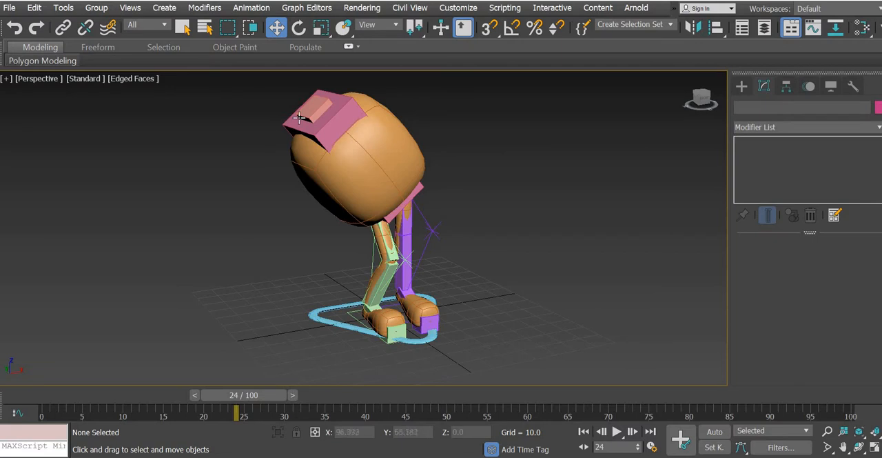
click(163, 27)
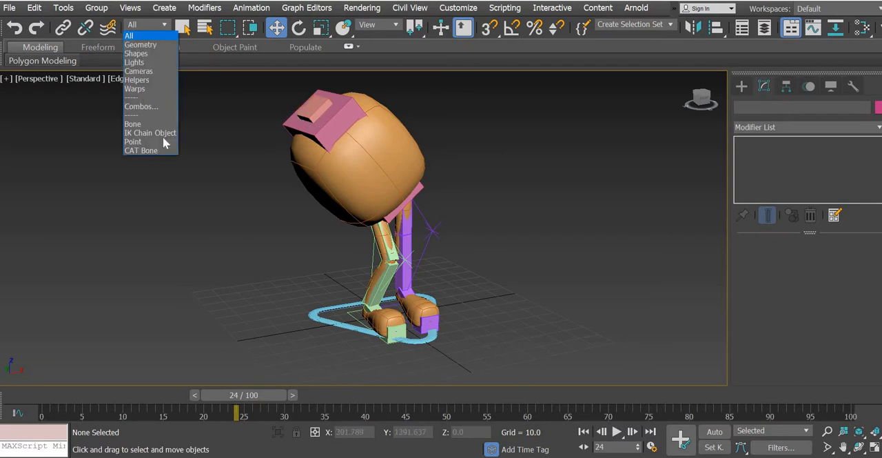
click(152, 150)
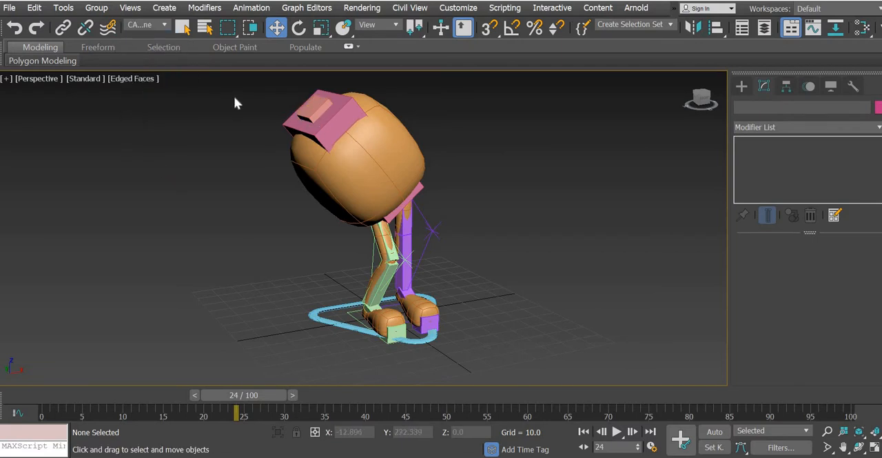
drag(535, 388, 204, 73)
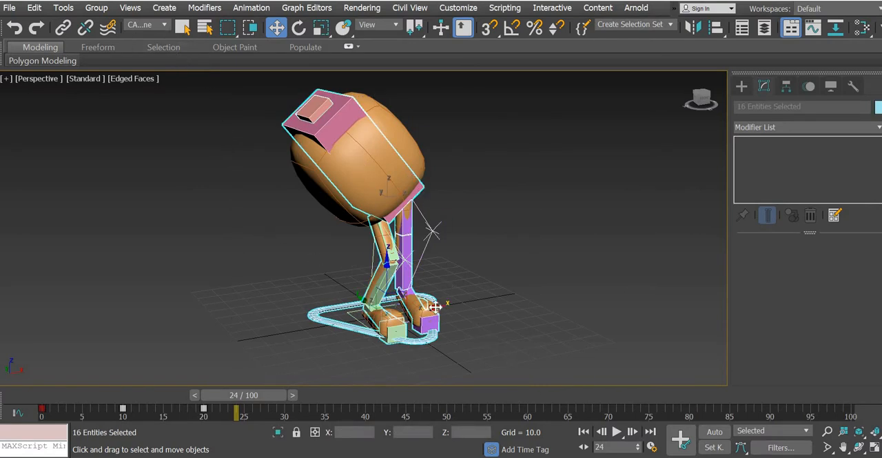
mouse_move(435, 306)
mouse_down()
mouse_move(254, 313)
mouse_move(423, 313)
mouse_up()
key(ctrl+z)
right_click(517, 243)
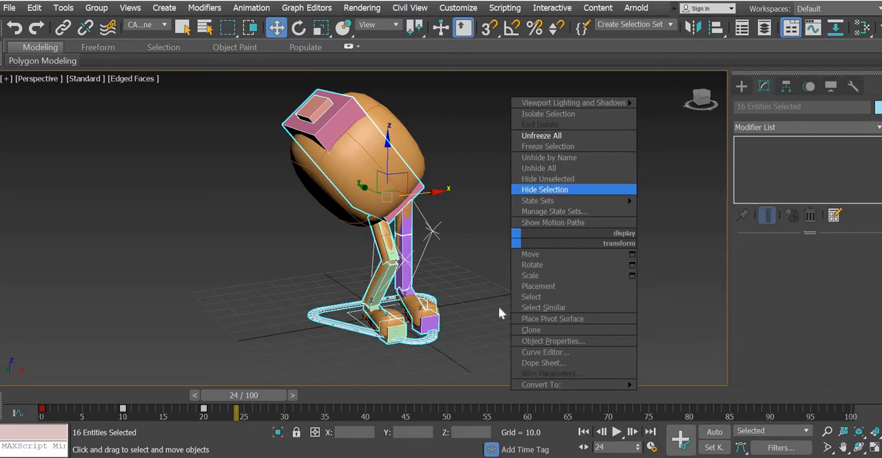
click(552, 192)
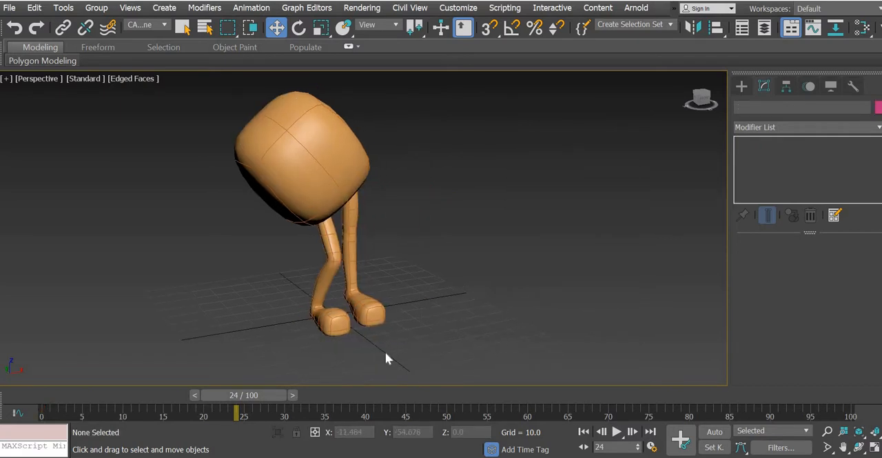
Step: Scrub the animation back to frame 0 and examine the smoothed legs from several angles
alt+middle_drag(329, 354, 254, 398)
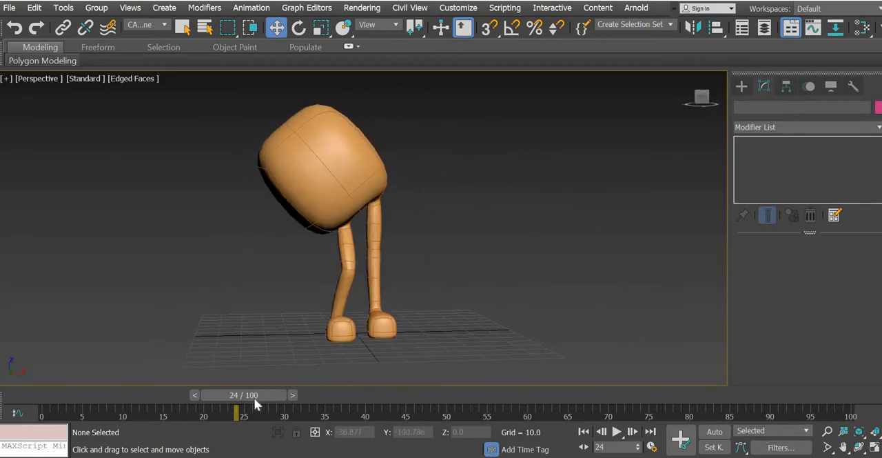
drag(216, 391, 28, 397)
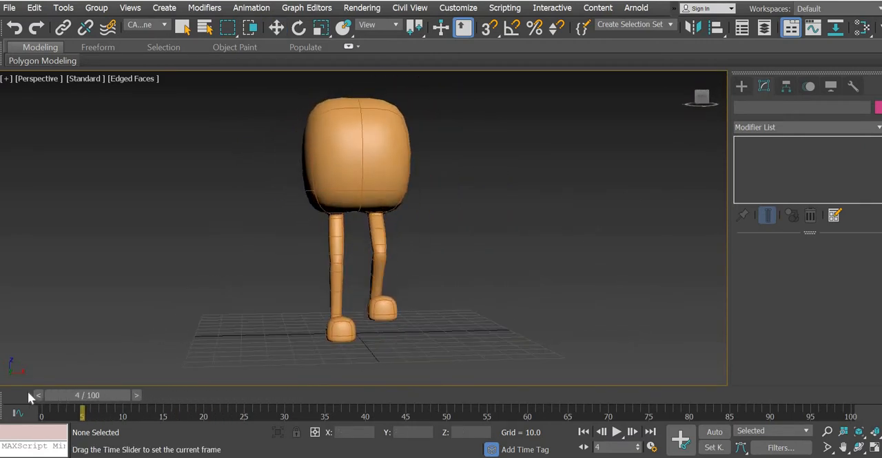
key(w)
alt+middle_drag(319, 275, 422, 290)
scroll(383, 300, up, 3)
drag(98, 396, 53, 403)
key(w)
alt+middle_drag(439, 327, 350, 342)
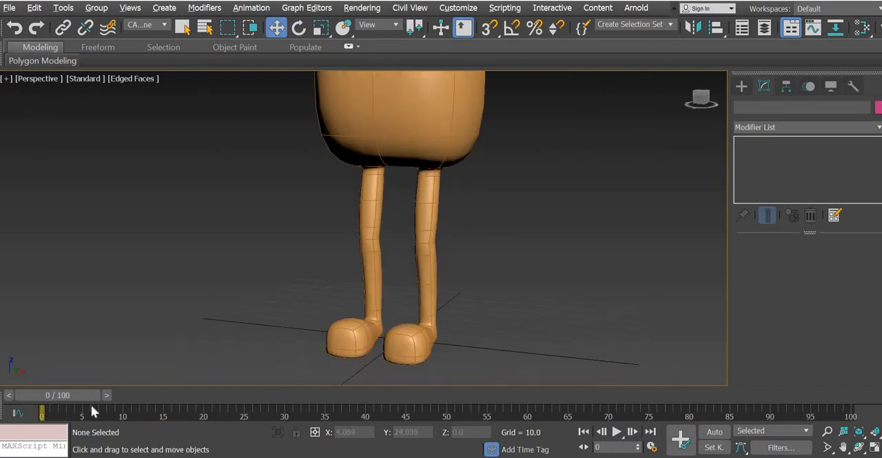
Step: Scrub between frame 0 and frame 11 and examine up close how the knee and hip deform when the leg bends
drag(69, 395, 138, 390)
alt+middle_drag(392, 319, 420, 203)
scroll(419, 202, up, 10)
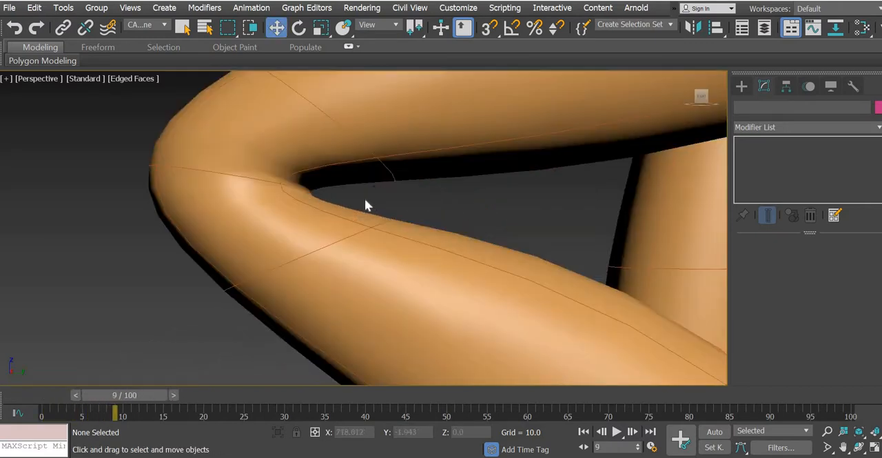
scroll(388, 272, down, 8)
alt+middle_drag(388, 271, 355, 228)
drag(97, 396, 30, 396)
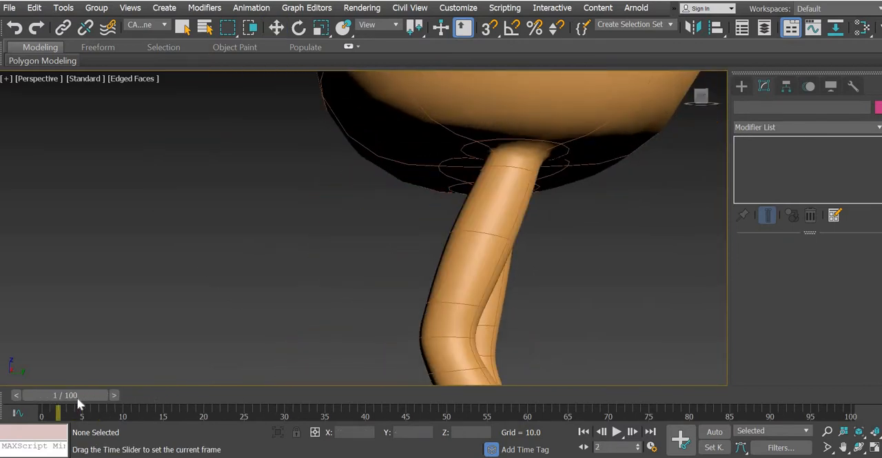
click(146, 399)
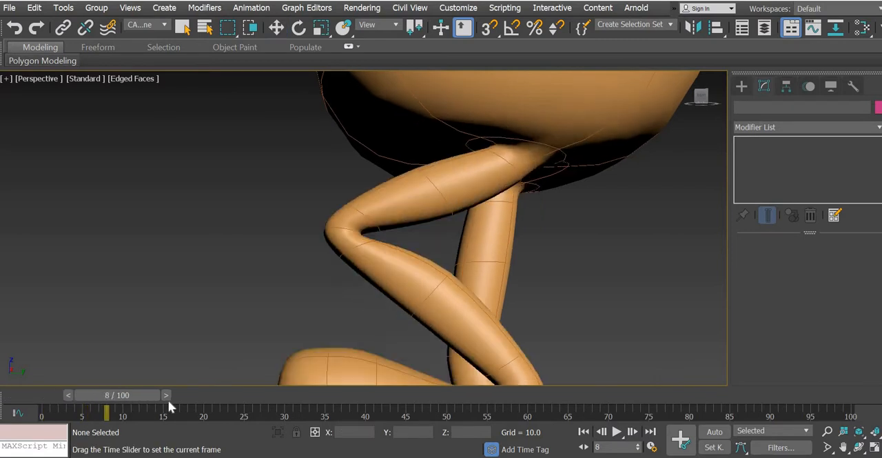
alt+middle_drag(392, 292, 479, 122)
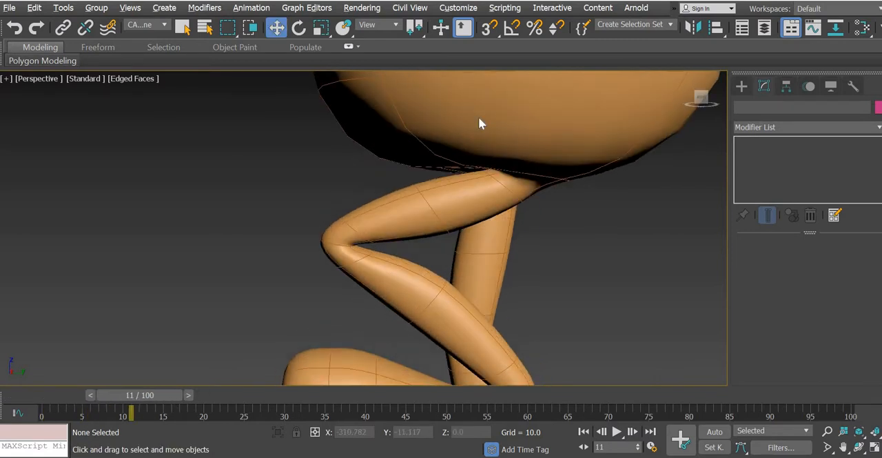
Step: Unhide the CAT rig with the selection filter set to All, and turn off MeshSmooth on Box001
click(163, 26)
click(306, 194)
right_click(312, 181)
click(333, 125)
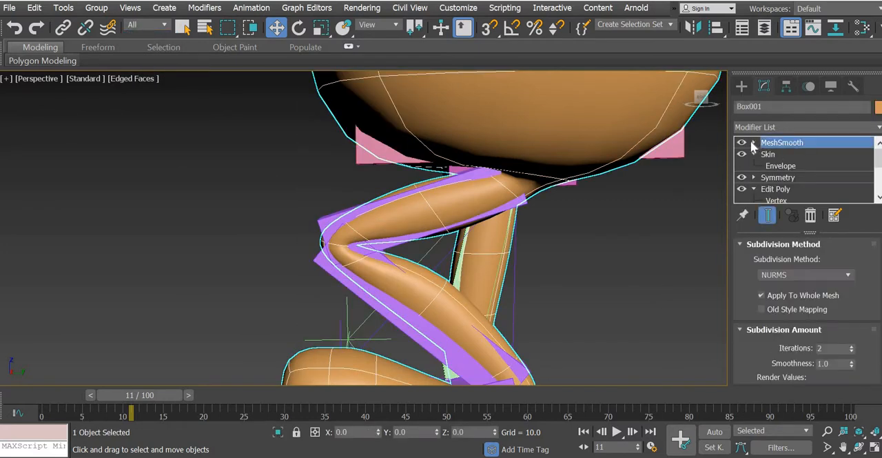
click(742, 142)
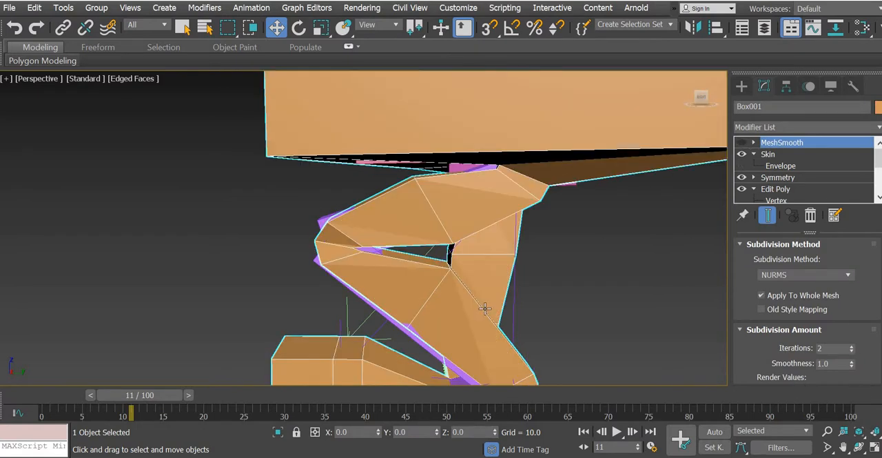
Step: Show the Left view maximized on the bent knee and deselect the mesh
click(874, 447)
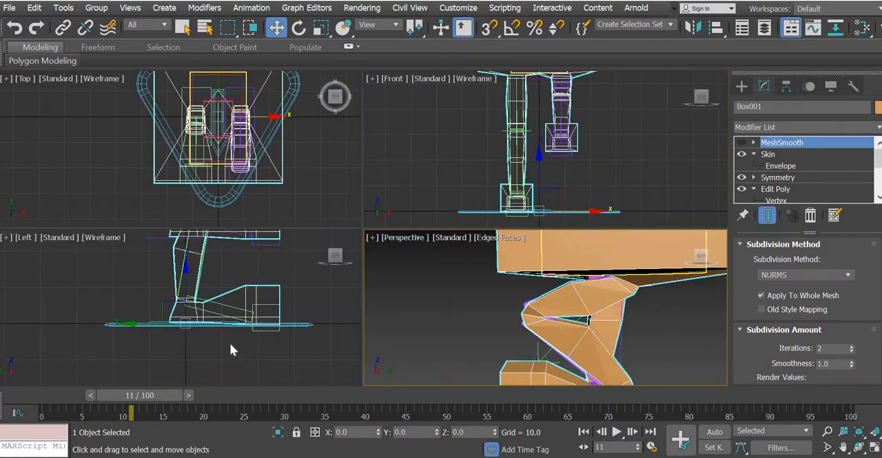
scroll(238, 365, up, 4)
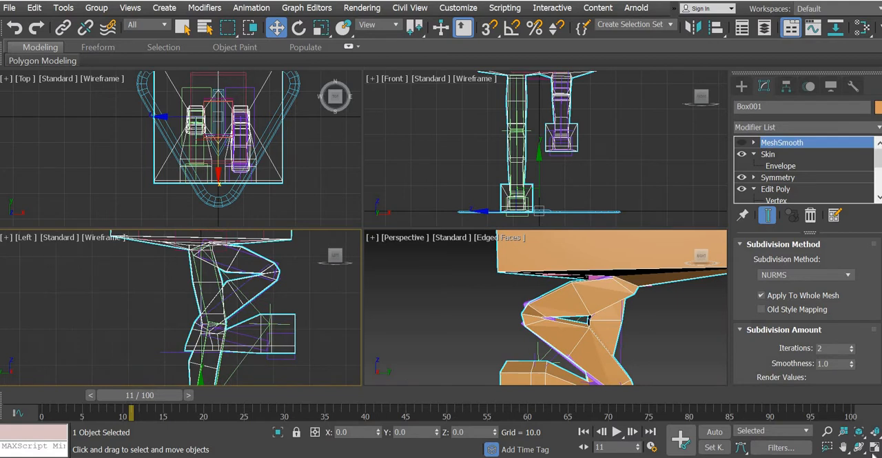
click(874, 448)
middle_drag(477, 237, 286, 299)
scroll(285, 299, up, 4)
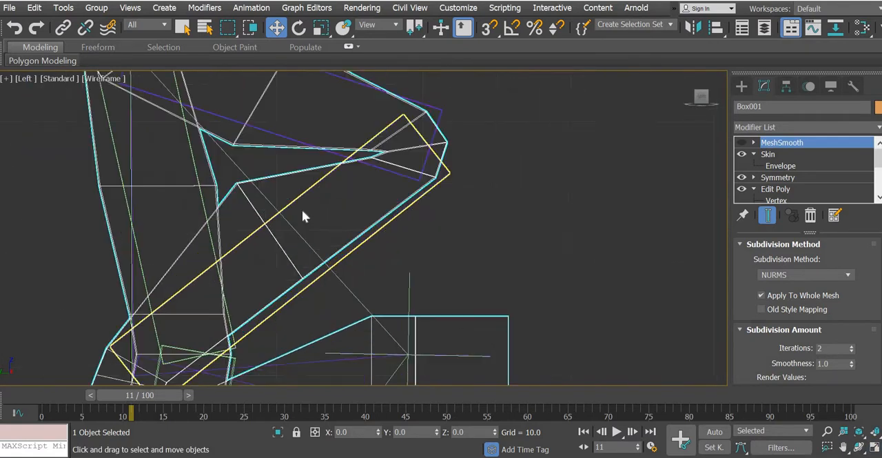
middle_drag(301, 209, 322, 298)
middle_drag(293, 225, 314, 257)
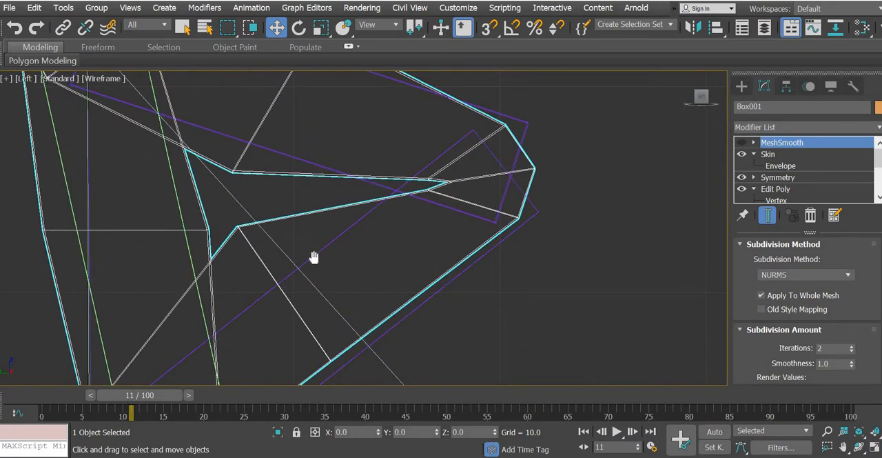
click(271, 216)
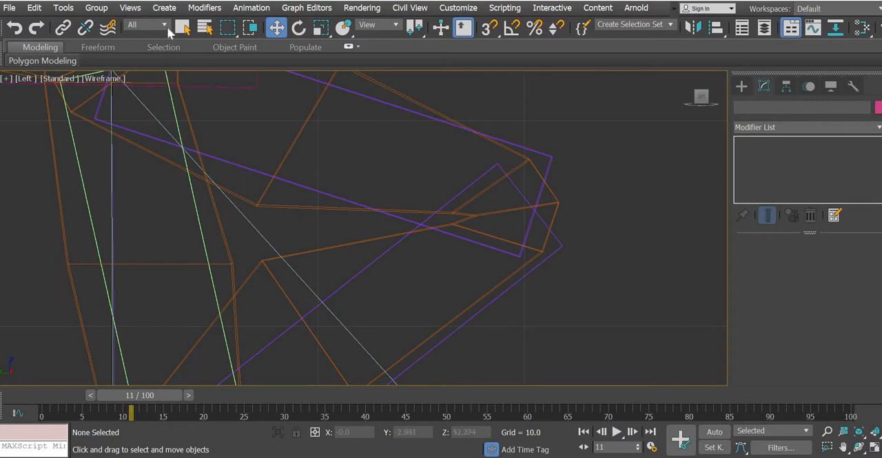
drag(252, 203, 296, 222)
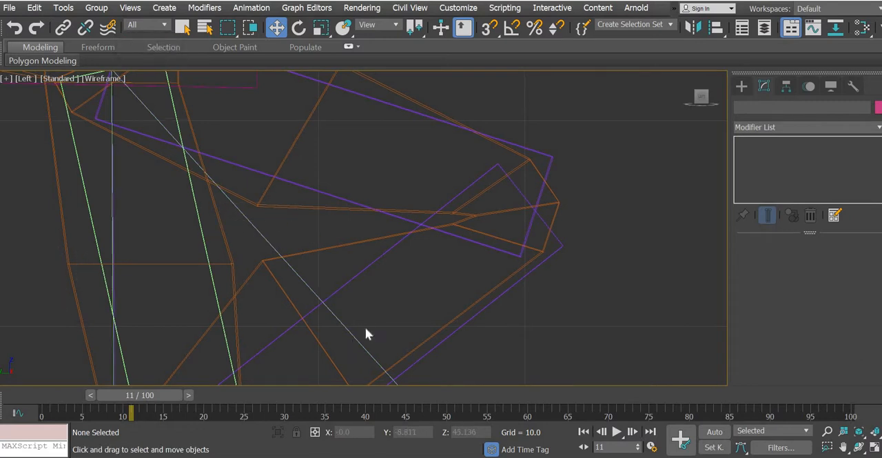
Step: Clear the accidental spine selection, unfreeze all objects and return to the four-viewport layout
scroll(402, 277, down, 5)
drag(415, 291, 416, 291)
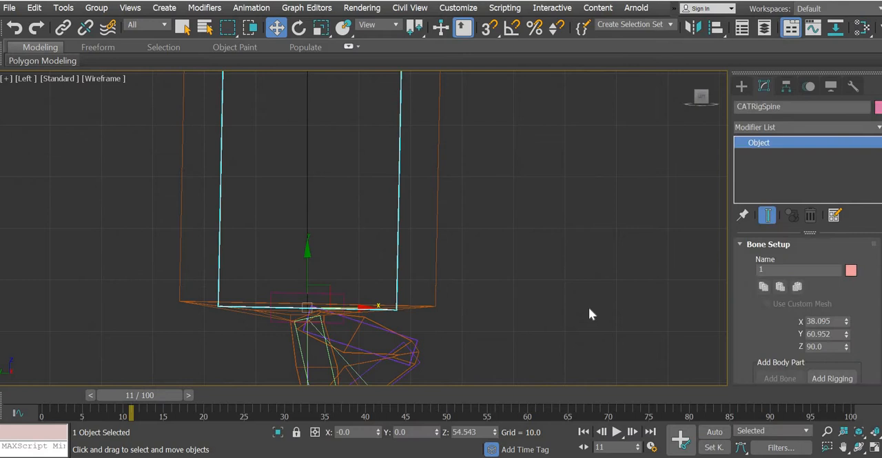
click(477, 276)
right_click(477, 276)
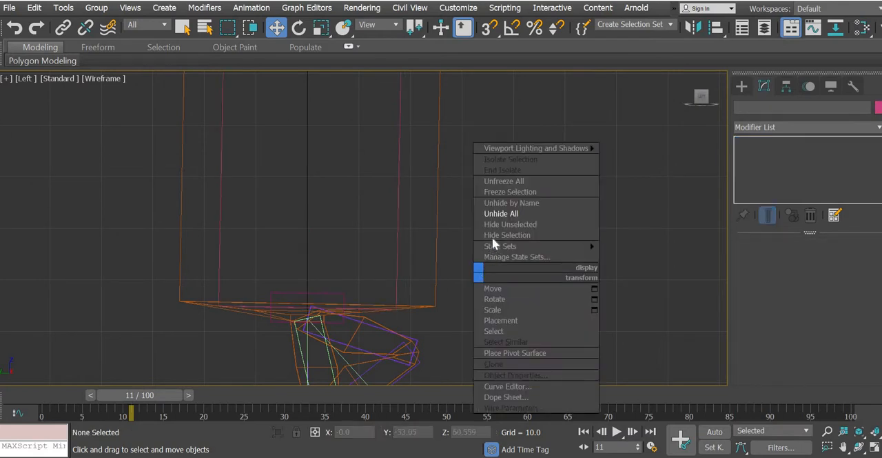
click(502, 181)
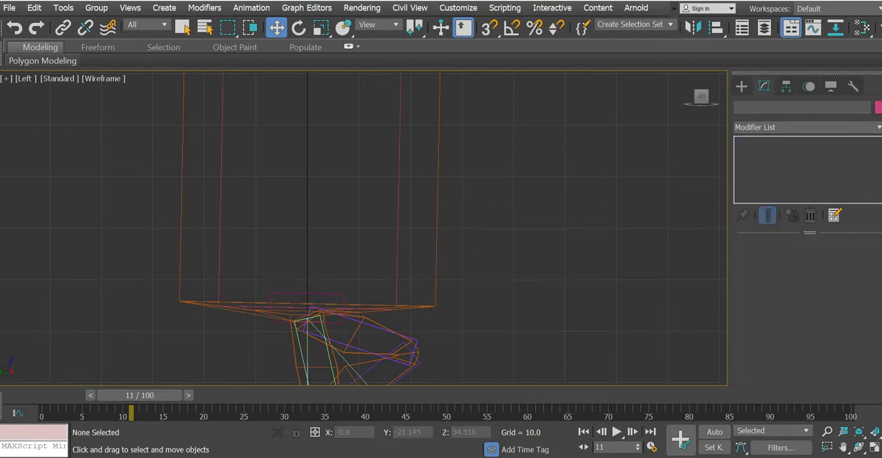
click(874, 446)
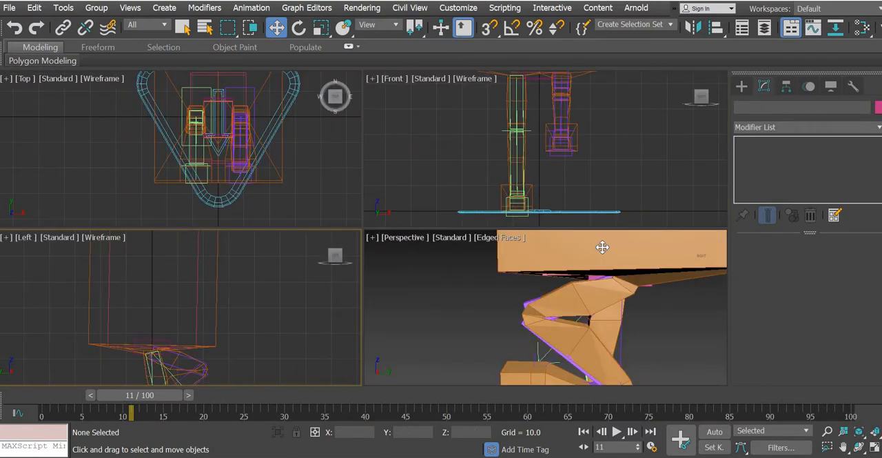
click(602, 247)
click(210, 352)
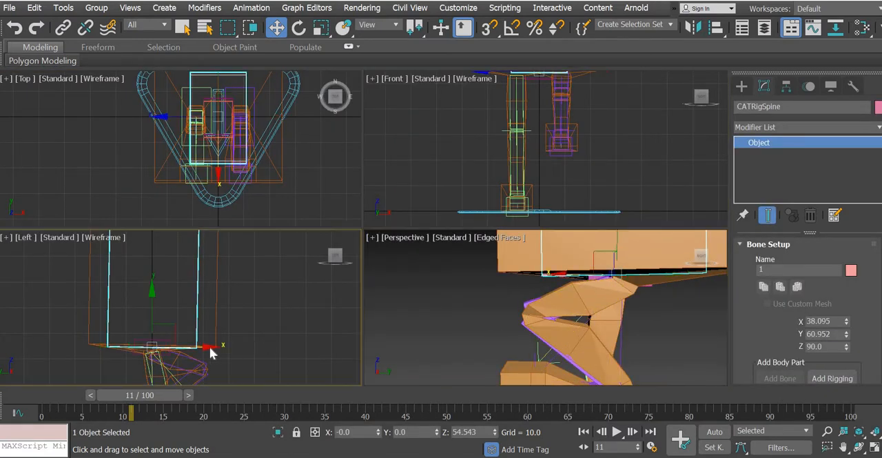
click(528, 374)
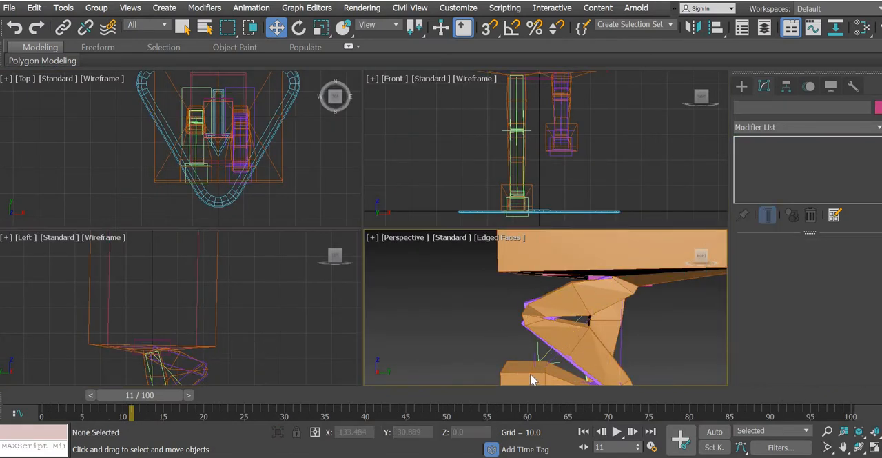
click(539, 370)
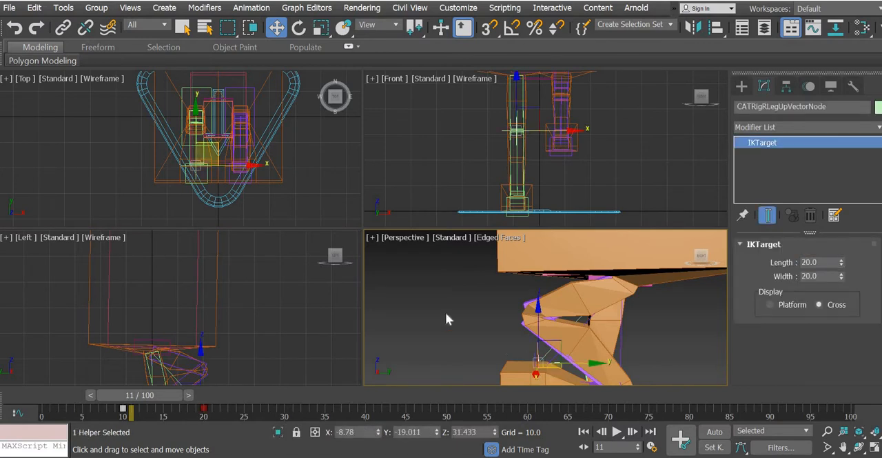
click(653, 177)
click(746, 88)
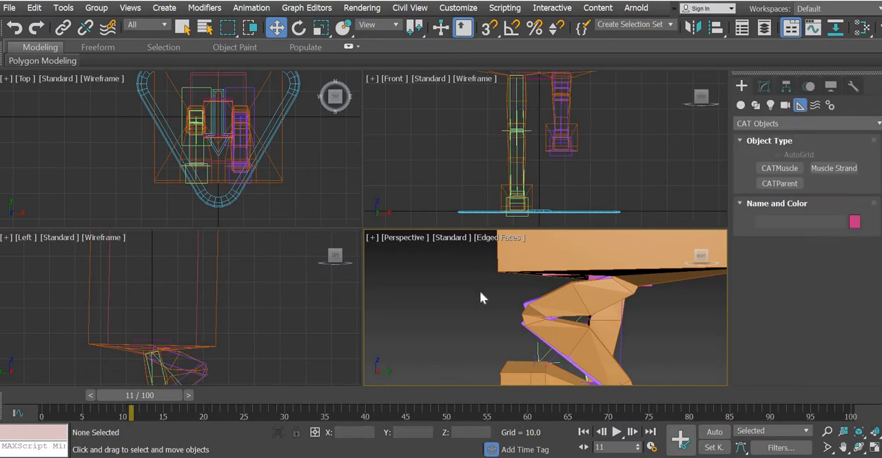
click(610, 281)
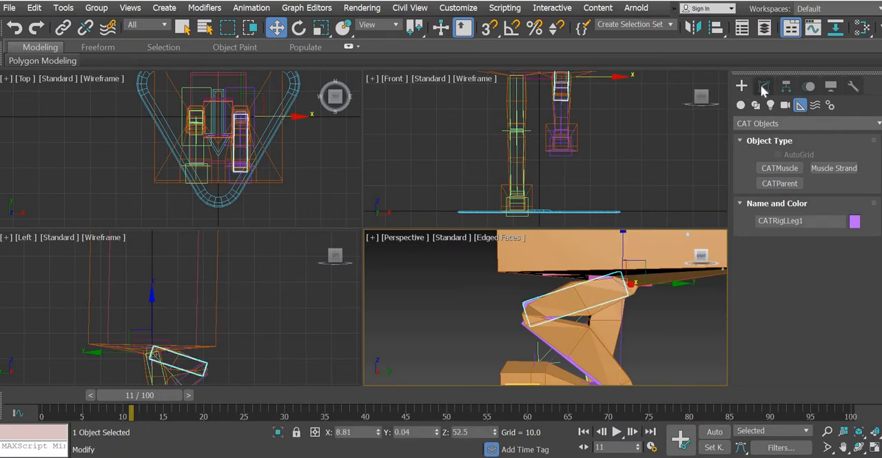
click(763, 86)
scroll(746, 259, down, 2)
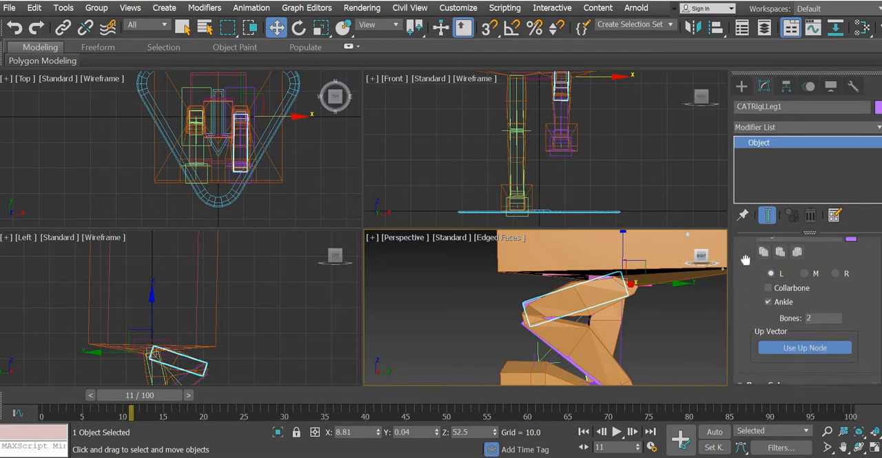
click(641, 325)
click(660, 262)
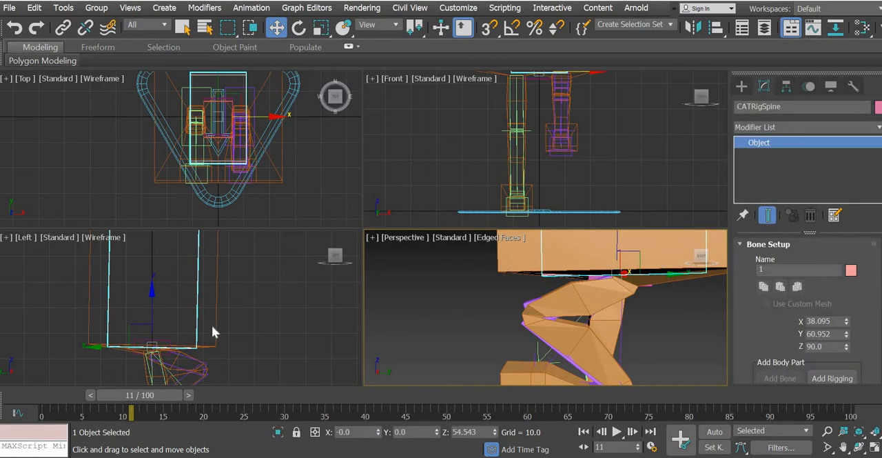
double_click(180, 372)
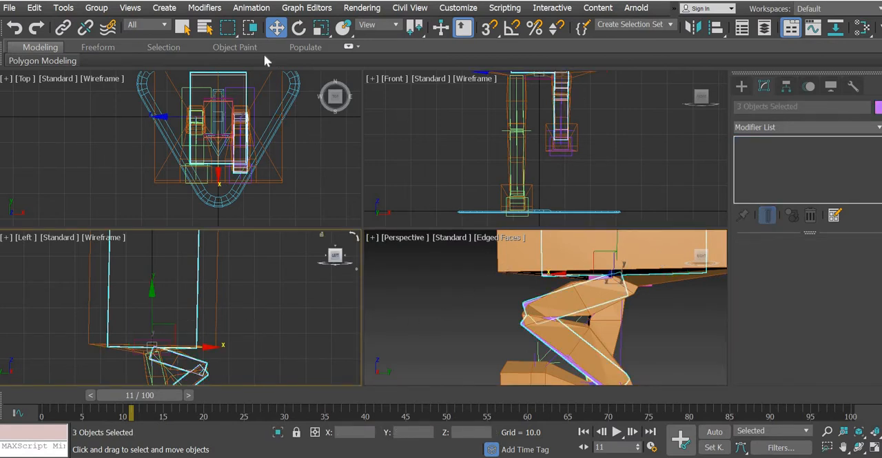
Step: Clear the selection with the selection filter set to All and save the scene
click(164, 28)
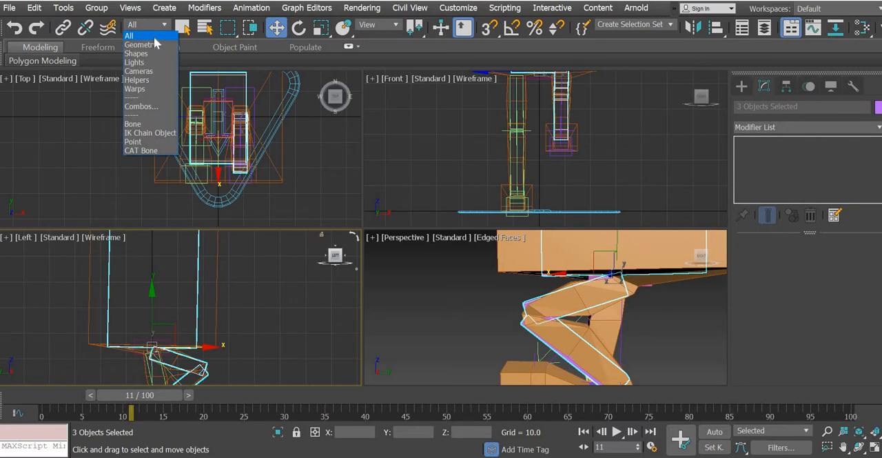
click(151, 35)
click(329, 170)
click(10, 8)
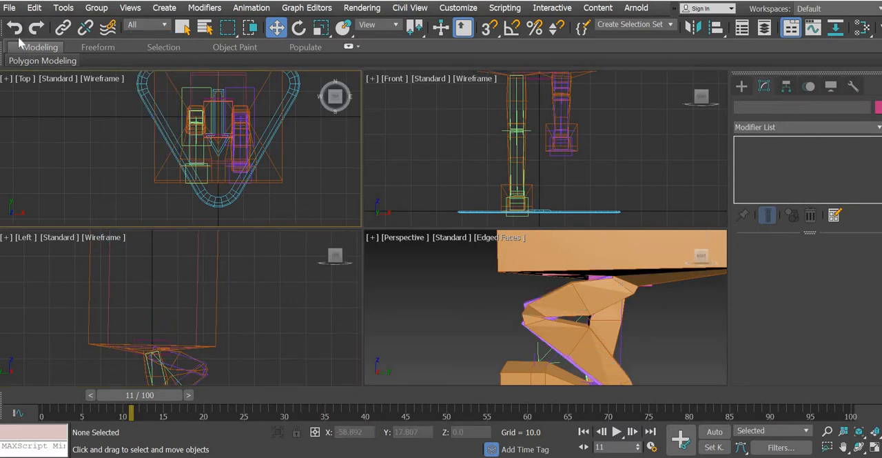
click(24, 109)
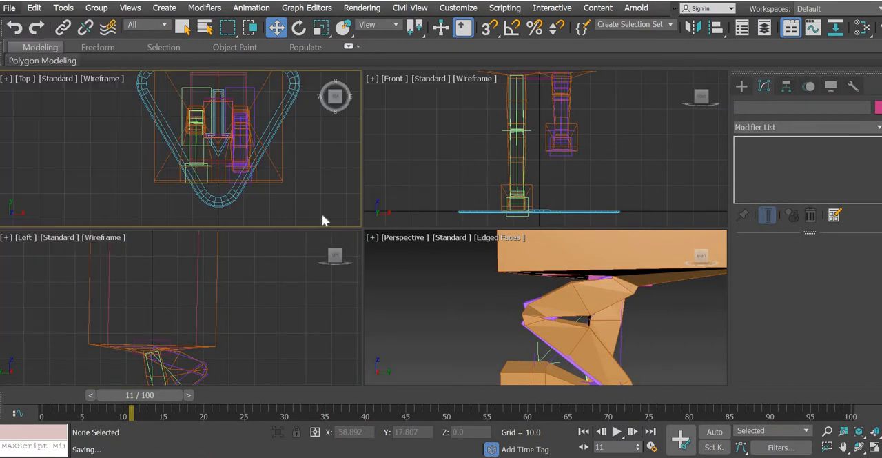
Step: Select the Box001 mesh and enter the Envelope level of its Skin modifier, with the bent knee framed in the Left view
drag(243, 198, 288, 172)
click(262, 199)
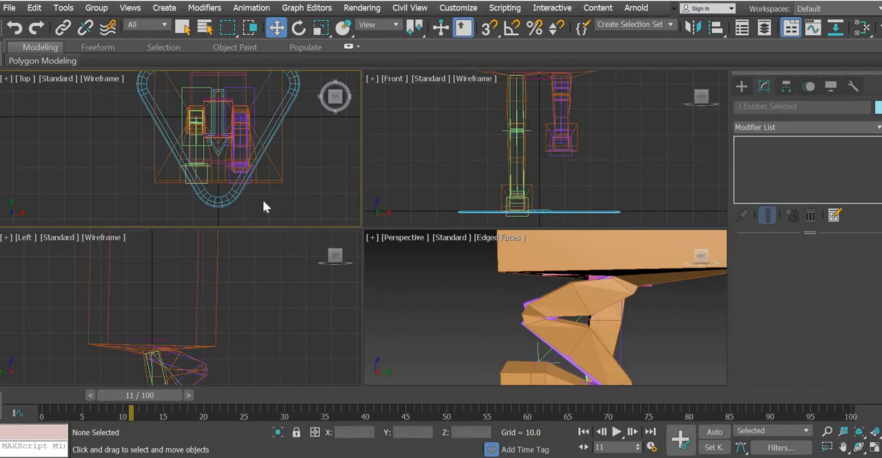
mouse_move(263, 199)
mouse_down()
mouse_move(288, 172)
mouse_move(262, 199)
mouse_up()
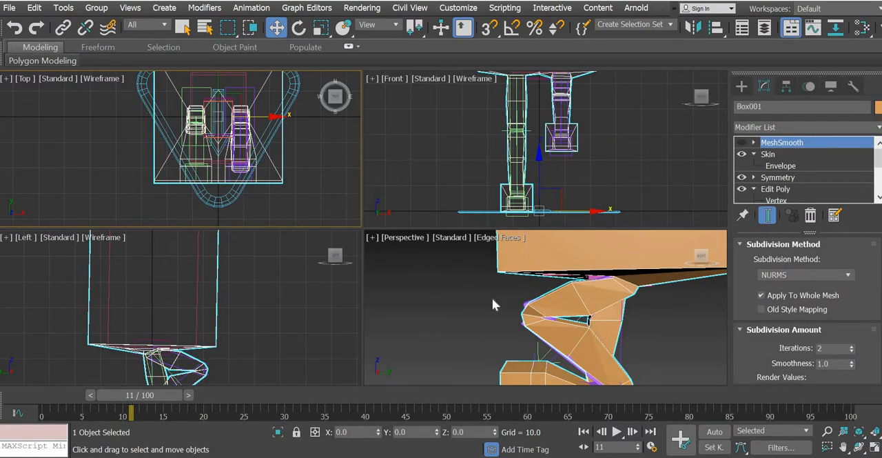
middle_drag(218, 350, 253, 263)
scroll(234, 288, up, 5)
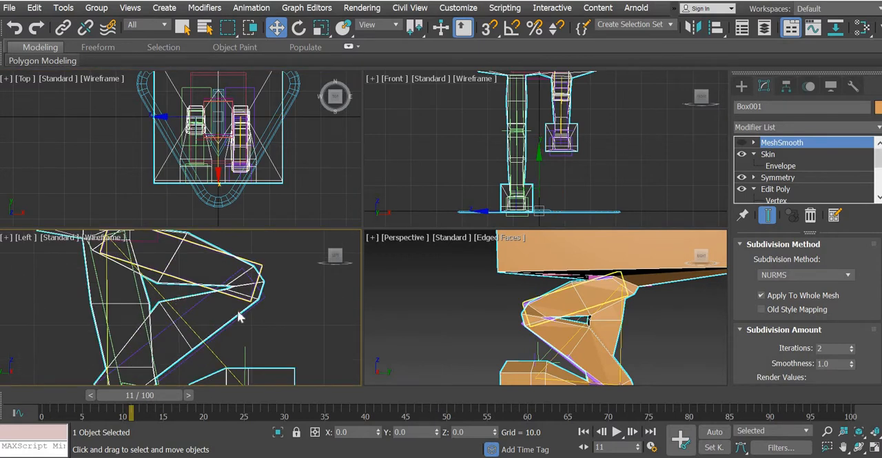
middle_drag(239, 312, 252, 311)
click(781, 168)
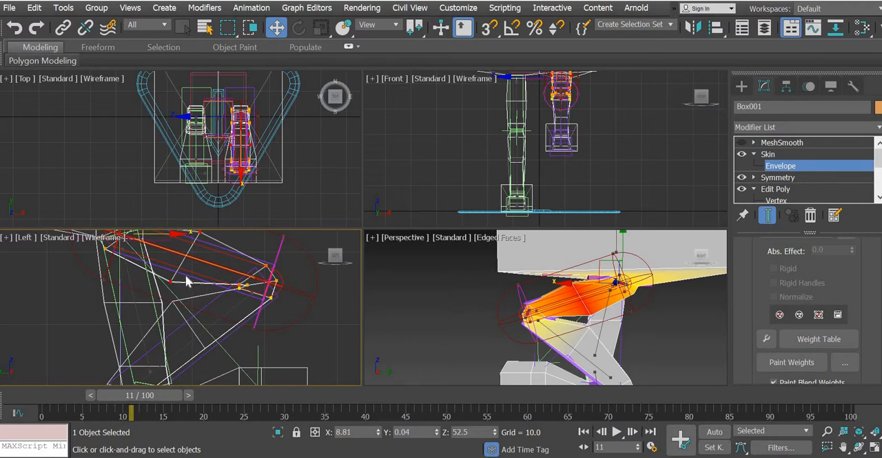
Step: Open the Weight Table and inspect the bone weights of the vertex pairs on the thigh's underside and the back of the calf
drag(185, 276, 168, 296)
scroll(262, 317, up, 3)
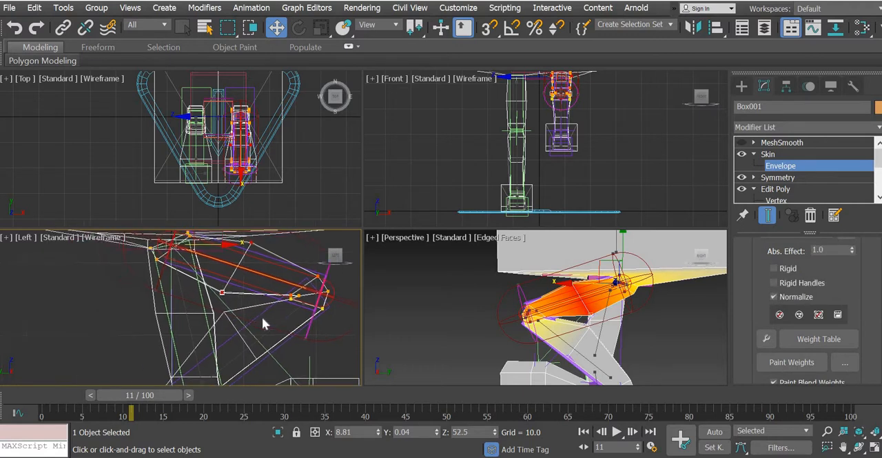
scroll(205, 266, up, 2)
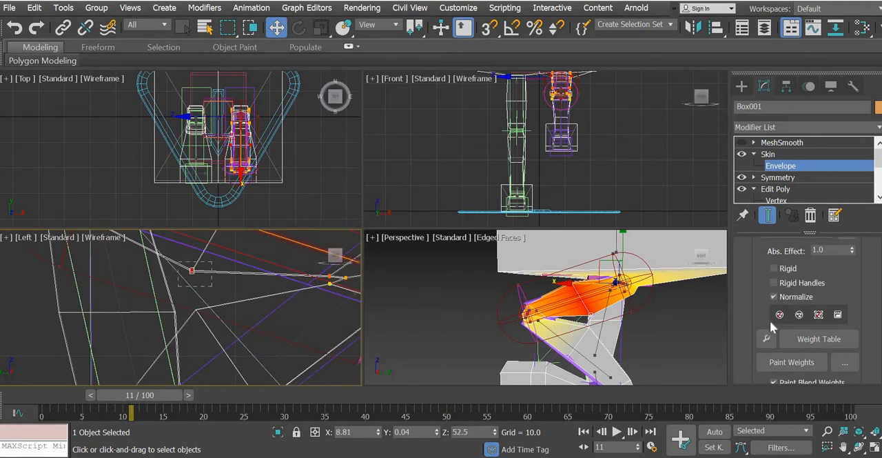
click(813, 339)
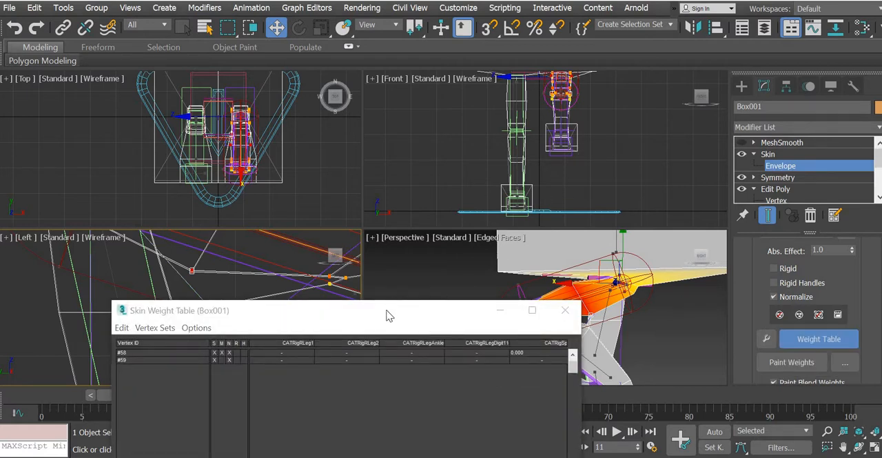
drag(414, 310, 607, 78)
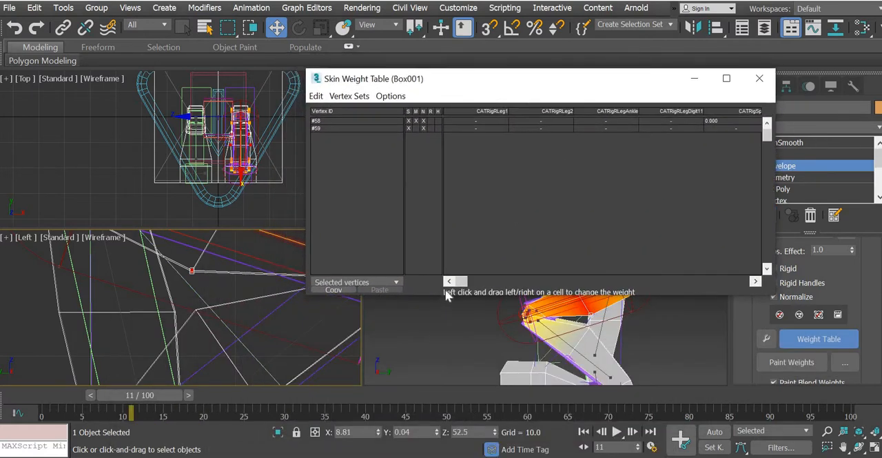
drag(461, 282, 754, 292)
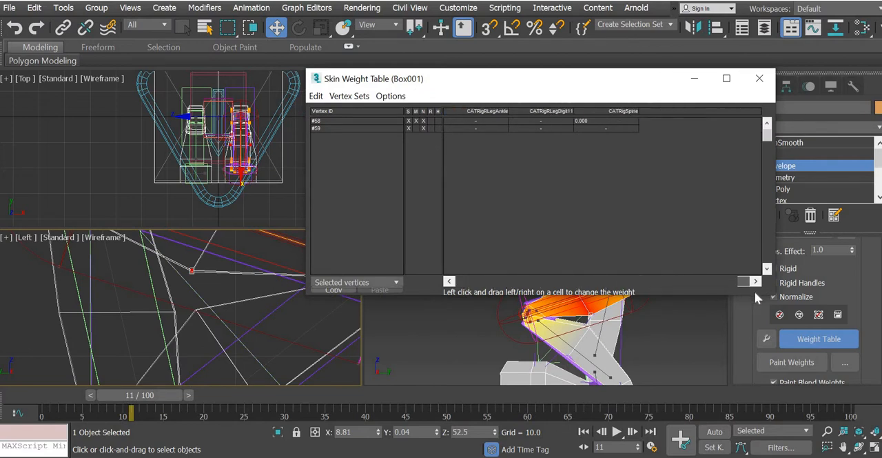
drag(514, 294, 464, 292)
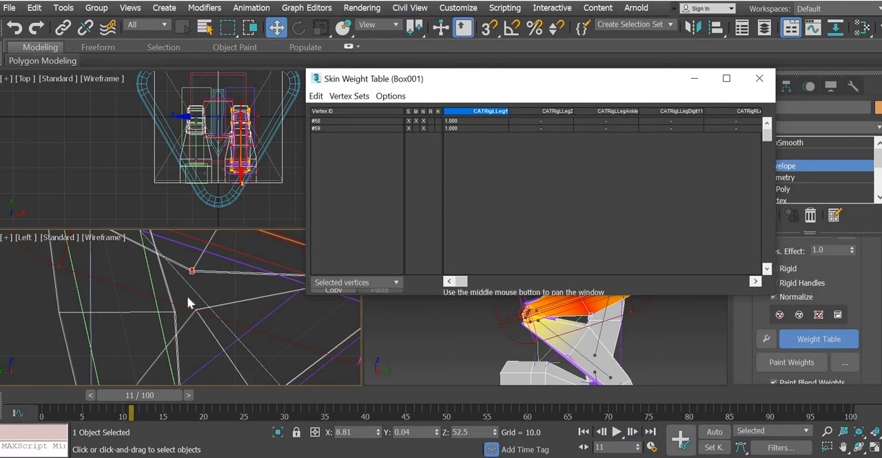
drag(187, 296, 209, 320)
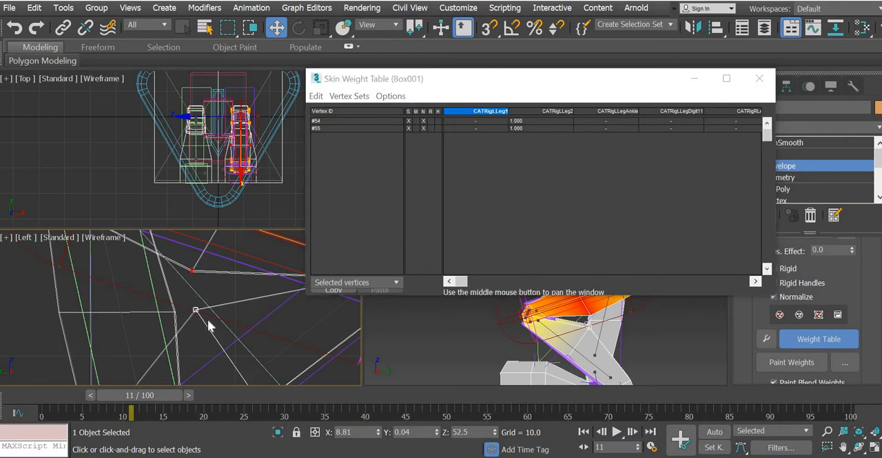
middle_drag(203, 331, 132, 338)
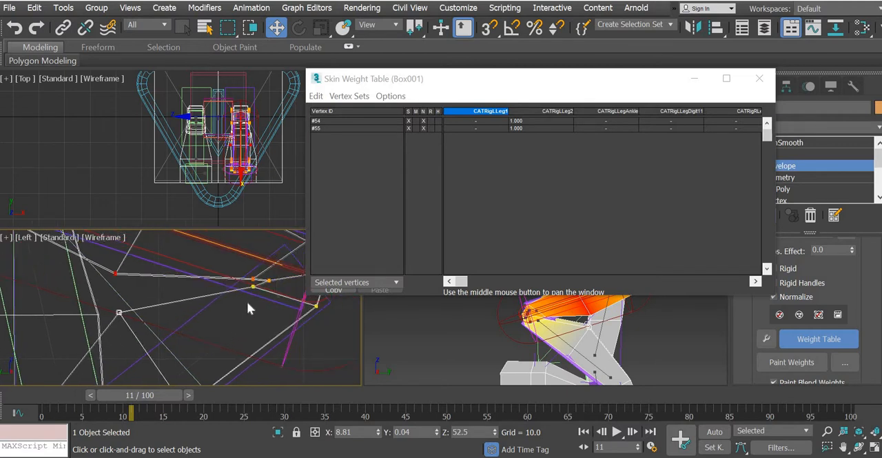
Step: Select vertices #10 and #11 at the inner knee crease and set both CATRigLLeg1 weights to 1
middle_drag(246, 301, 200, 315)
scroll(199, 315, up, 4)
drag(202, 260, 222, 285)
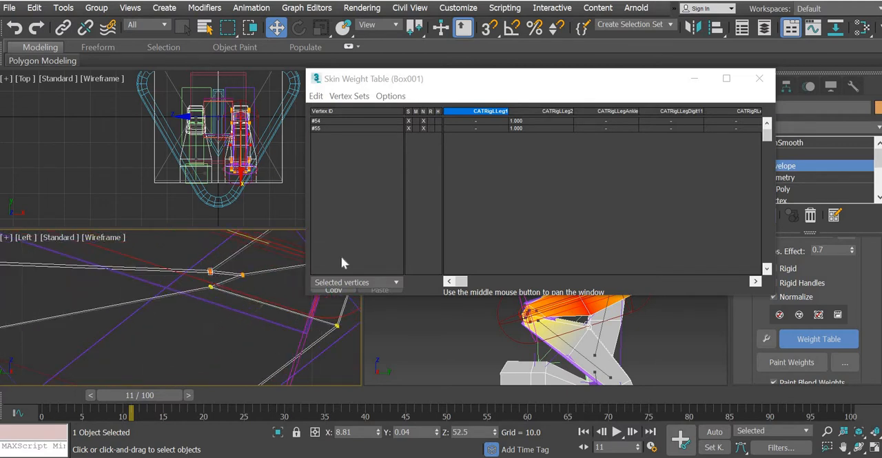
double_click(467, 121)
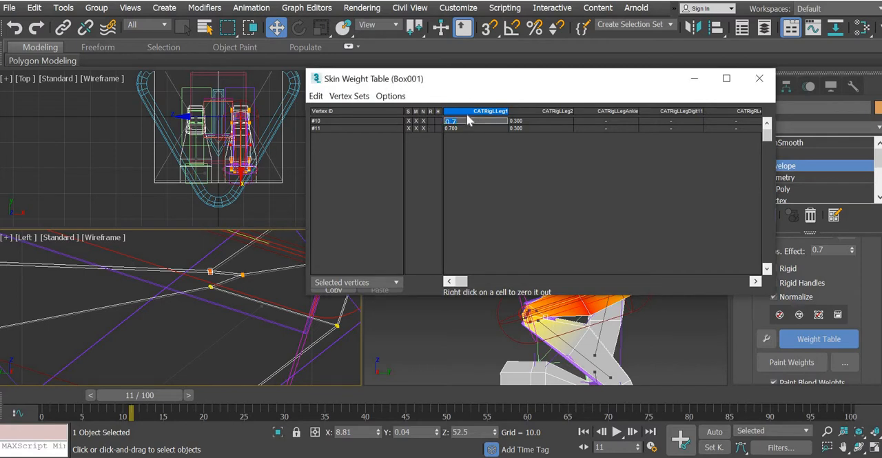
text(1)
key(Return)
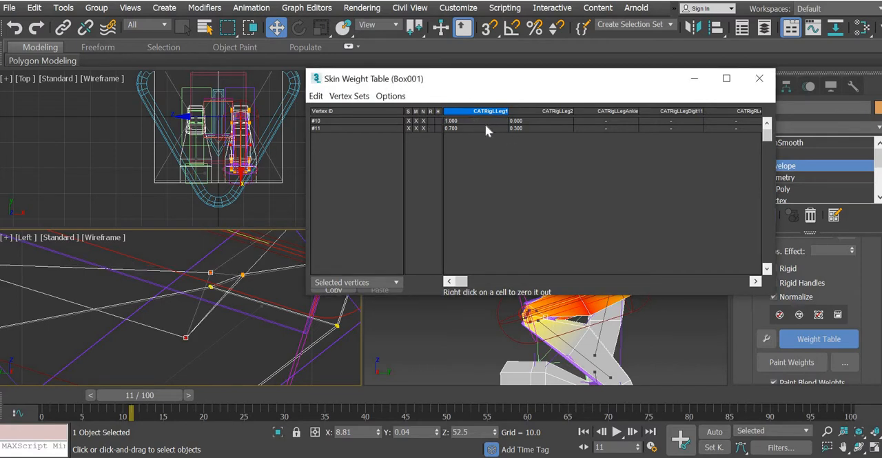
click(486, 127)
text(1)
key(Return)
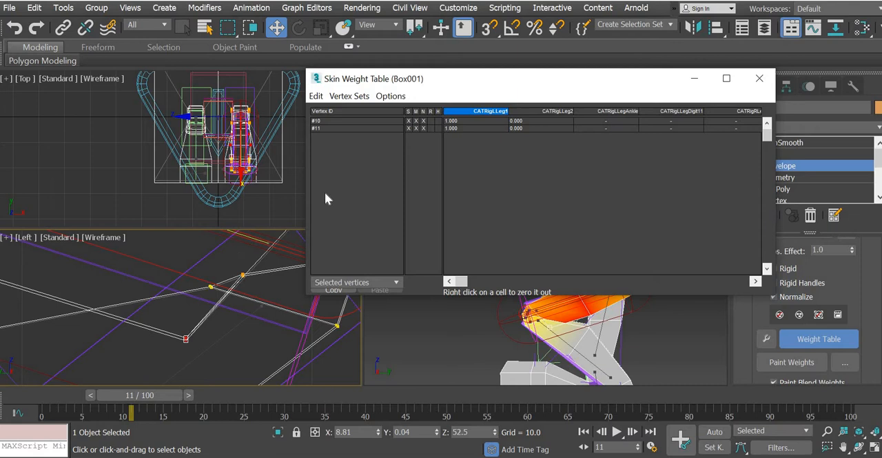
click(212, 288)
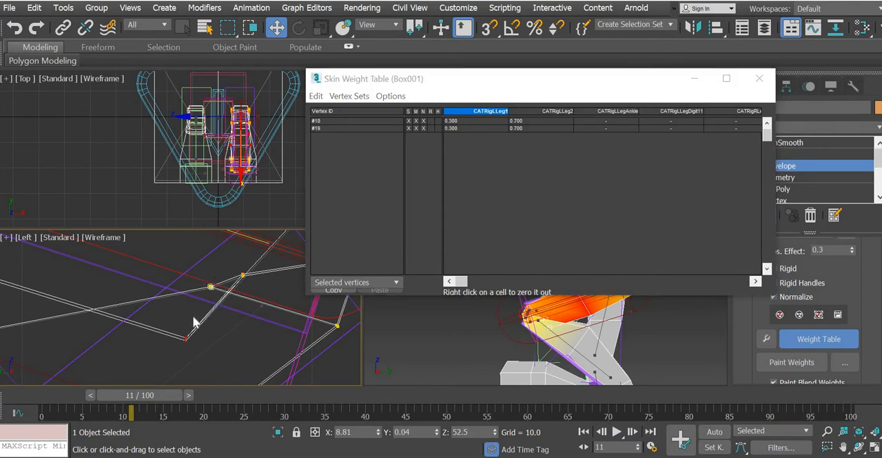
click(464, 120)
click(465, 121)
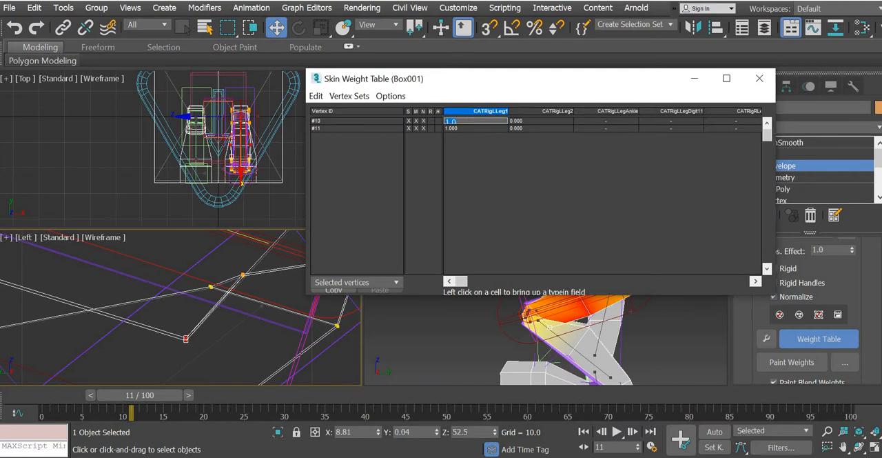
text(0)
key(Return)
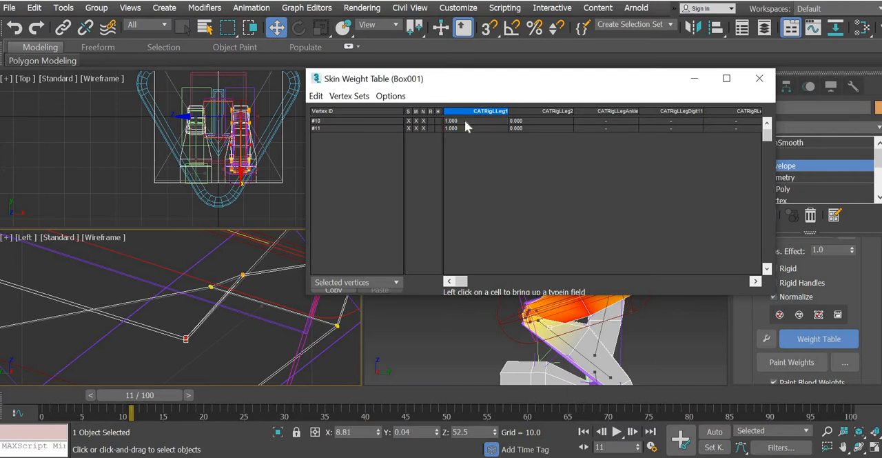
Step: Set the CATRigLLeg2 weights of vertices #10 and #11 to 0.1
click(524, 120)
text(0.1)
key(Return)
click(527, 128)
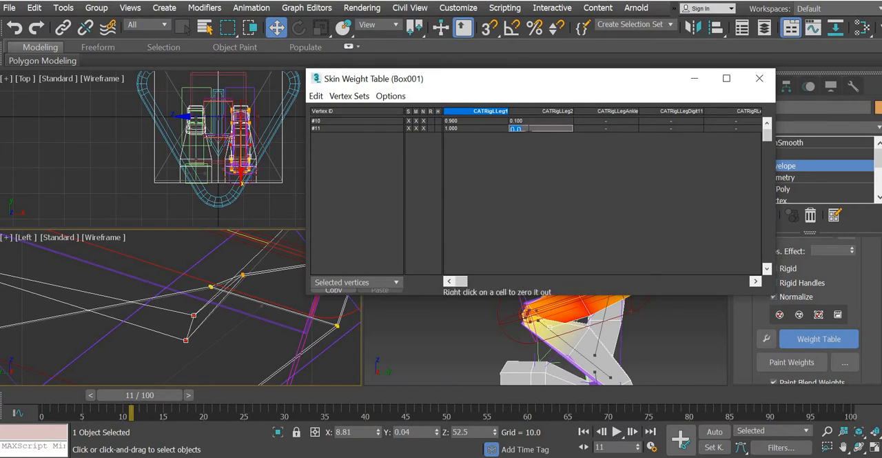
text(0.1)
key(Return)
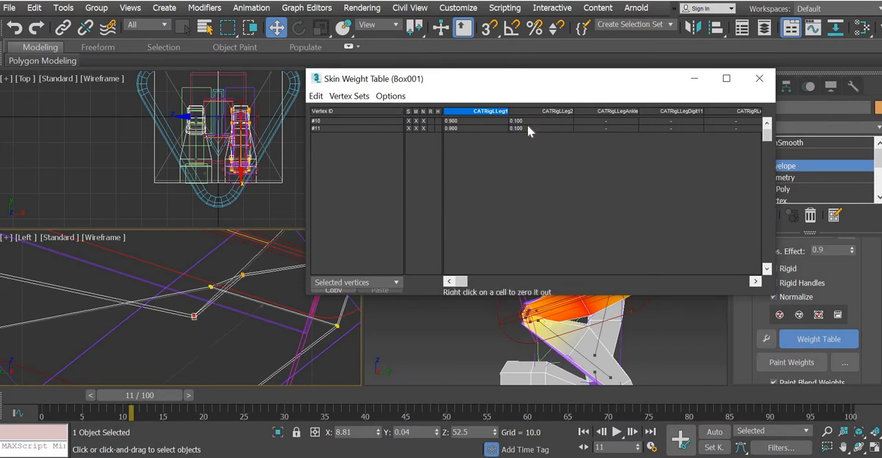
Step: Select vertices #18 and #19 just above the inner knee crease and set both CATRigLLeg2 weights to 0.9
click(217, 300)
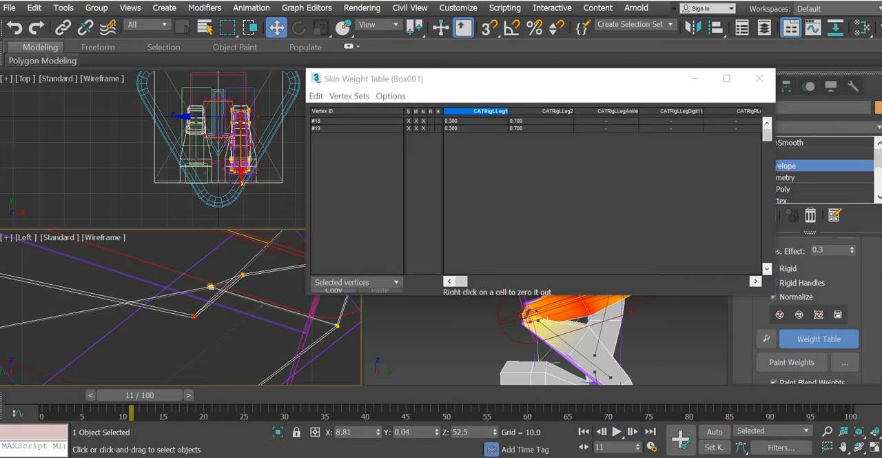
click(488, 122)
click(524, 121)
text(0)
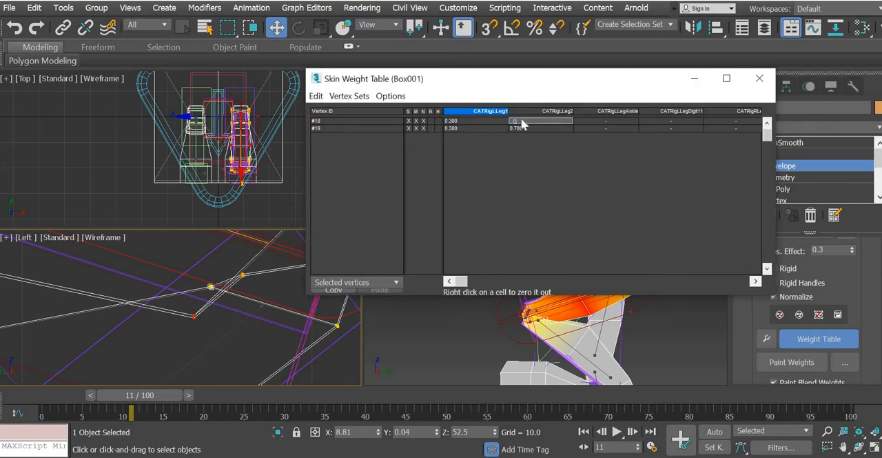
text(.9)
key(Return)
click(528, 128)
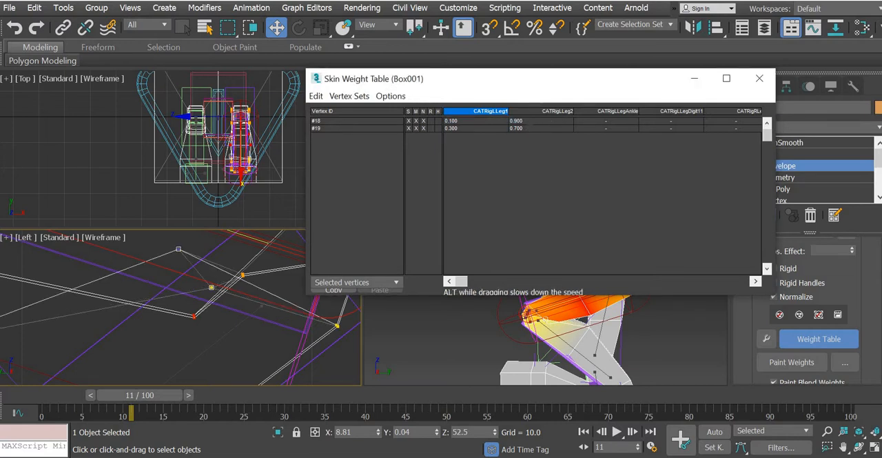
text(0.9)
key(Return)
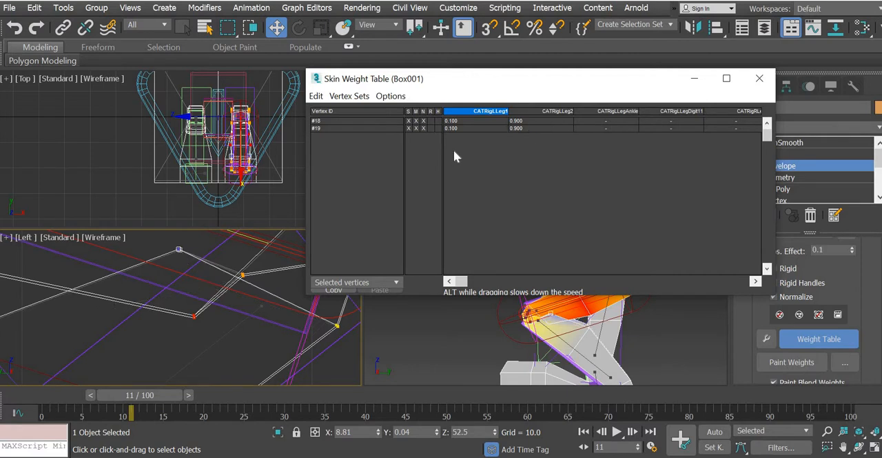
Step: Set the CATRigLLeg1 weights of vertices #18 and #19 to 0.2, with the whole knee framed in the Left view
middle_drag(223, 326, 164, 328)
scroll(165, 328, down, 3)
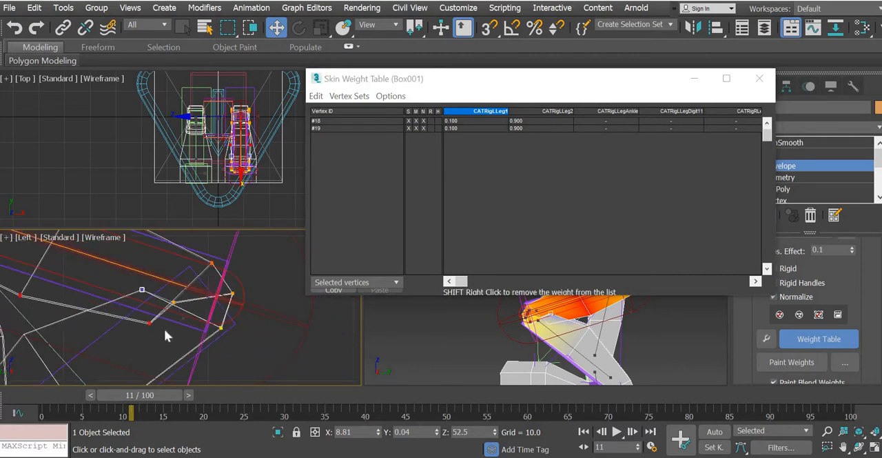
drag(605, 76, 623, 40)
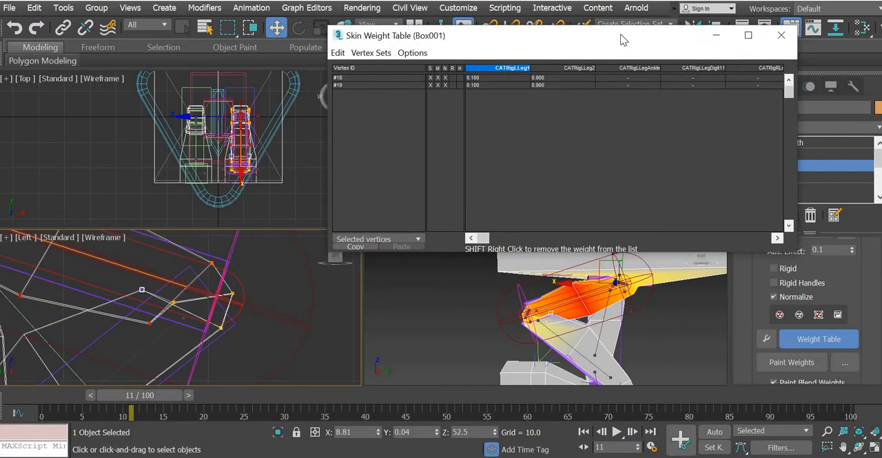
middle_drag(197, 279, 235, 255)
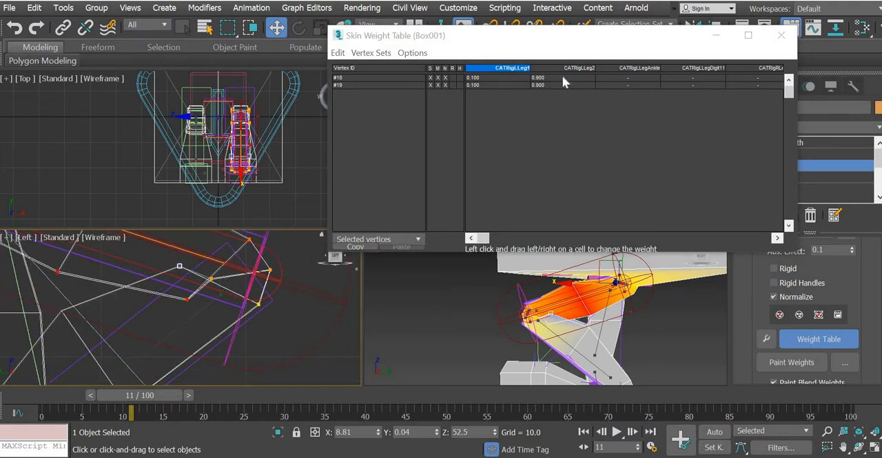
double_click(528, 78)
click(497, 78)
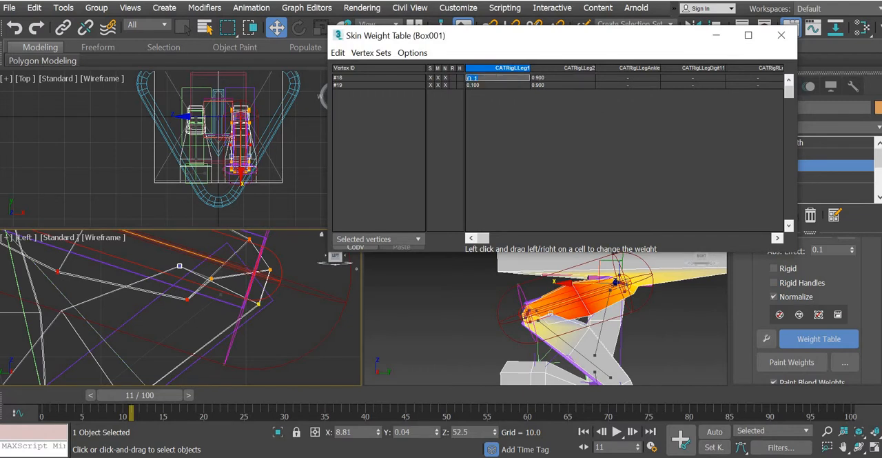
text(0.2)
key(Return)
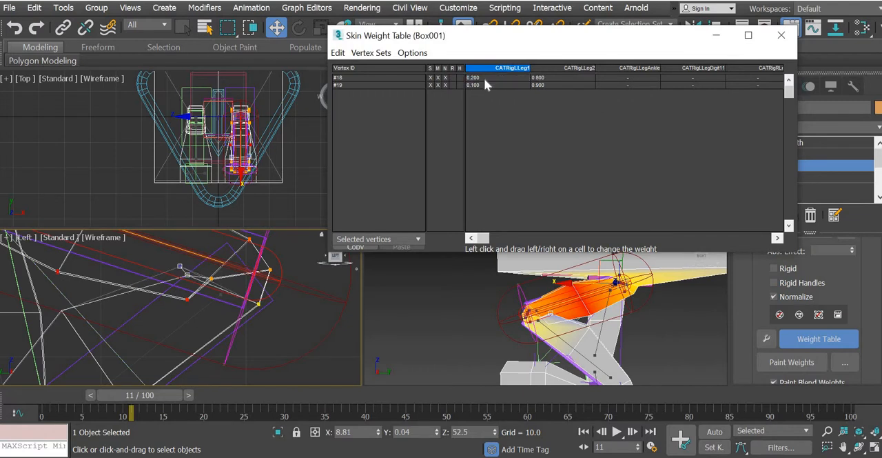
click(486, 78)
key(Return)
click(486, 85)
text(0.2)
key(Return)
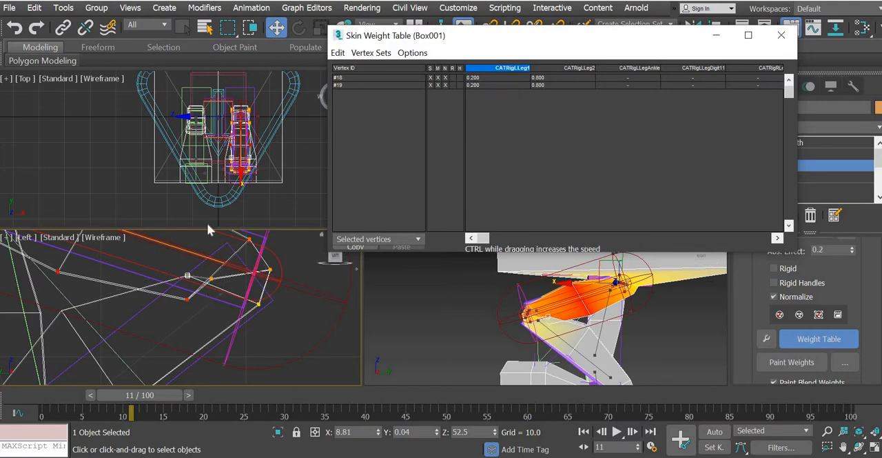
Step: Select vertices #10 and #11, set both CATRigLLeg1 weights to 0.8 and close the Weight Table
click(186, 299)
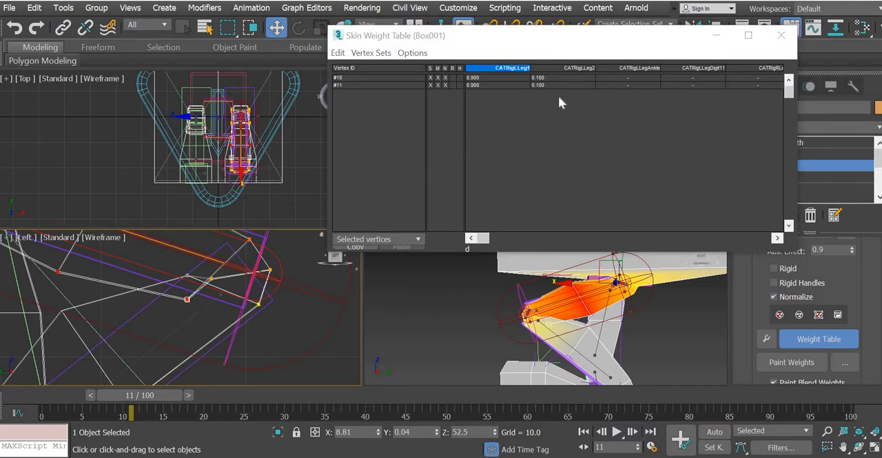
click(493, 76)
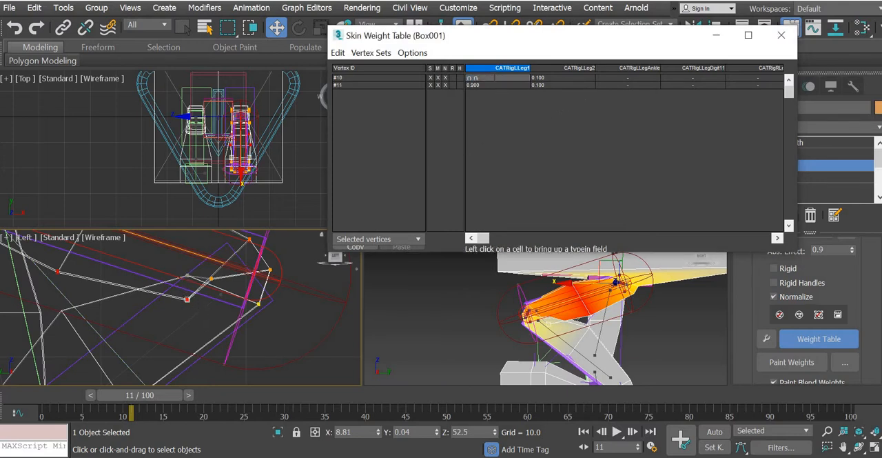
text(0.8)
key(Return)
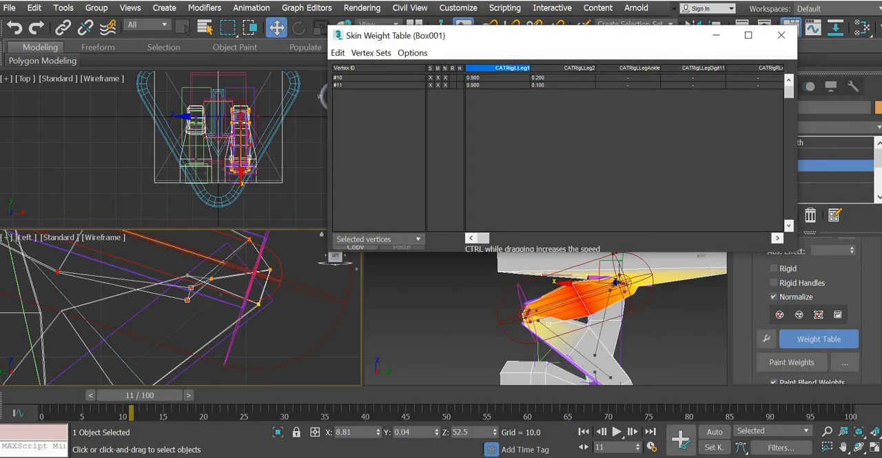
click(549, 86)
key(Return)
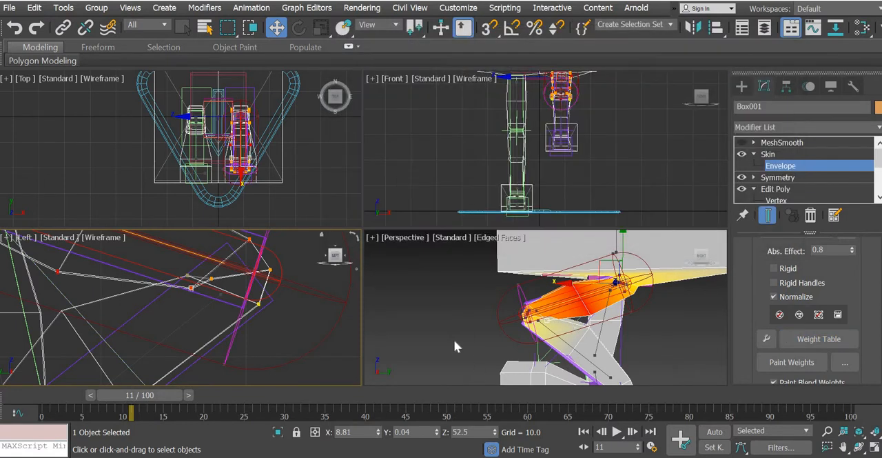
Step: Turn the MeshSmooth modifier back on, leave the Envelope level and deselect the mesh
click(453, 339)
click(741, 143)
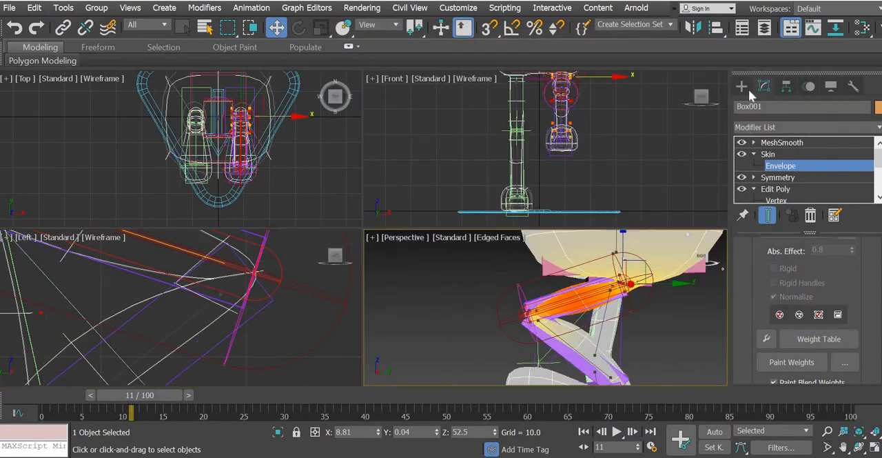
click(741, 85)
click(425, 290)
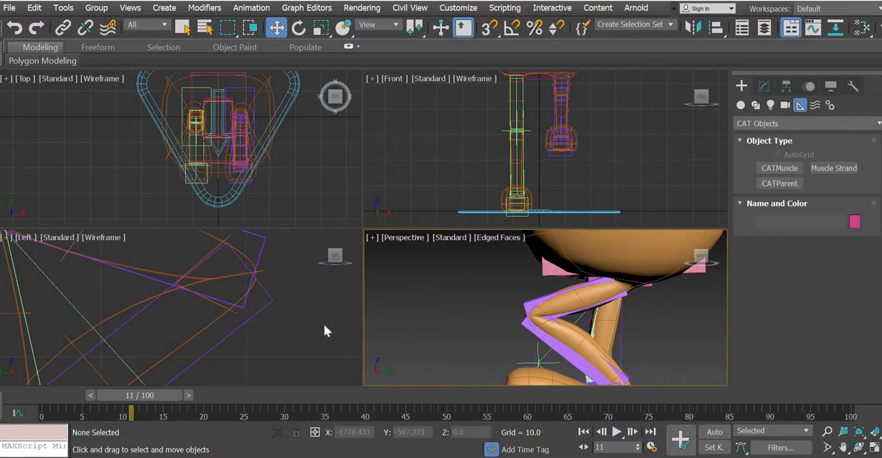
Step: Restrict selection to CAT Bone objects and hide the thigh and calf bones of the bent leg
click(162, 26)
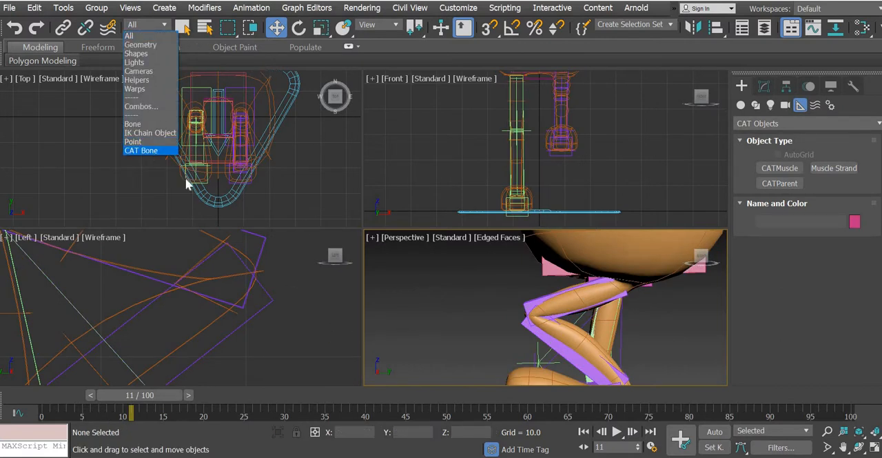
click(153, 149)
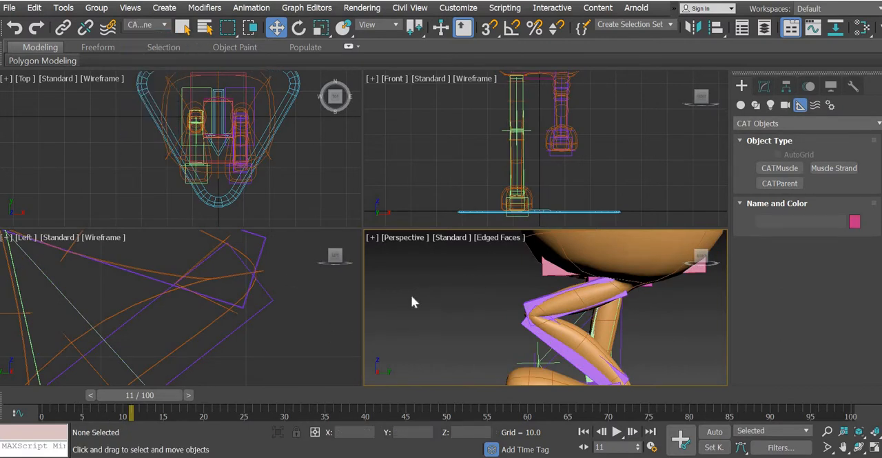
drag(281, 277, 248, 317)
right_click(247, 309)
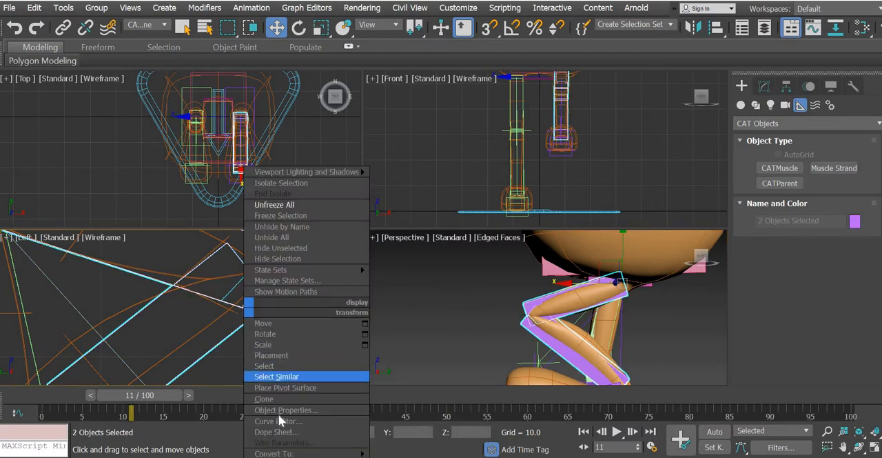
click(283, 259)
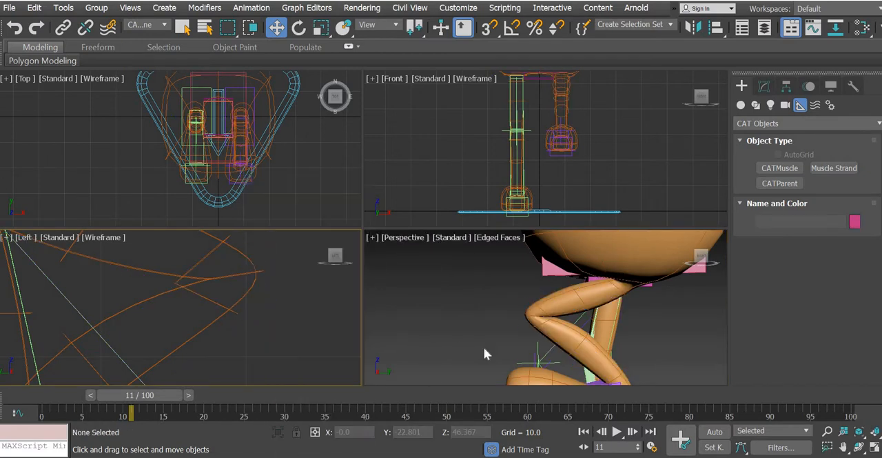
Step: Examine the smoothed knee's deformation up close while scrubbing the animation, ending at frame 5
middle_drag(586, 336, 568, 349)
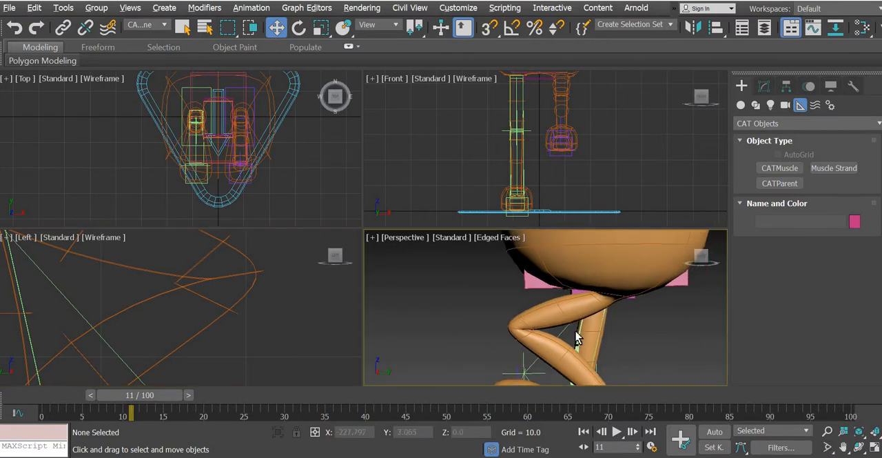
scroll(576, 337, up, 5)
scroll(557, 354, down, 2)
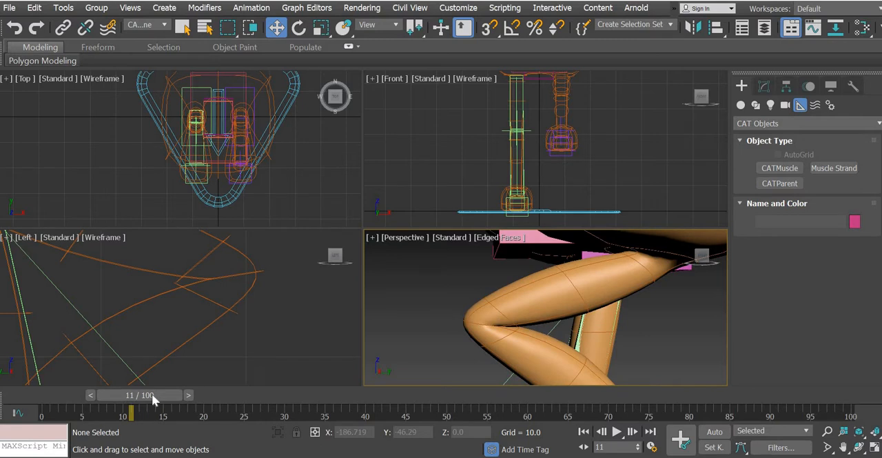
drag(152, 393, 182, 390)
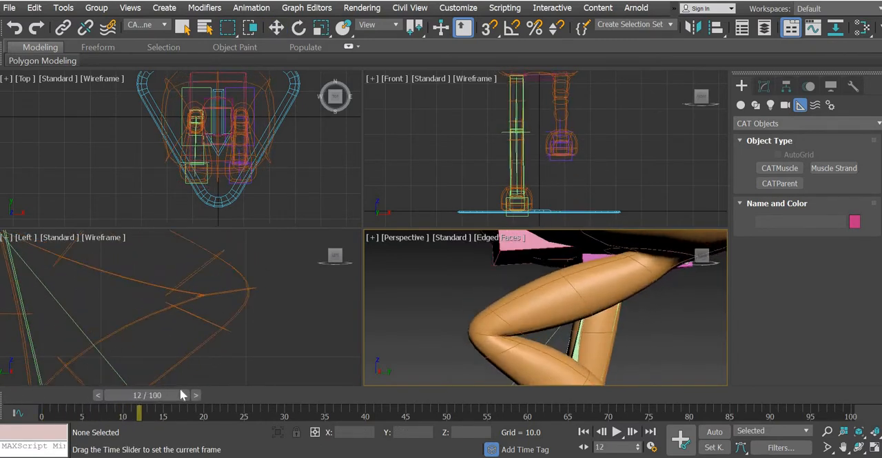
key(w)
alt+middle_drag(522, 312, 586, 328)
drag(215, 404, 164, 399)
scroll(509, 299, down, 6)
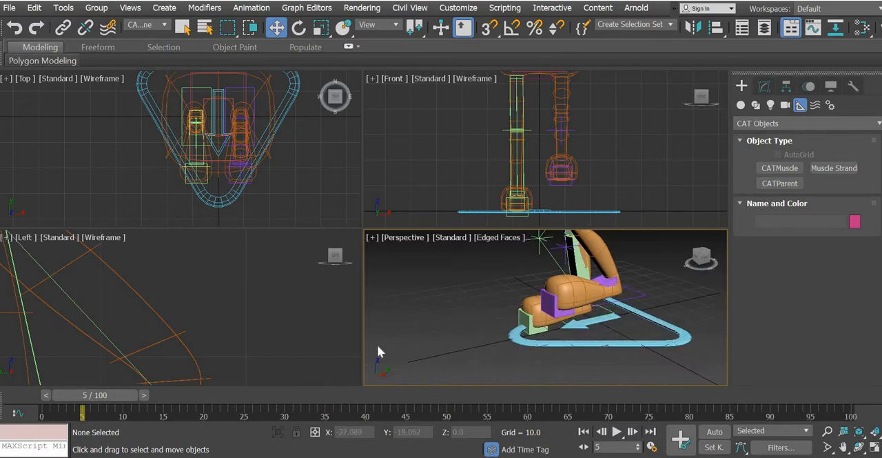
Step: Select the CATRigRLegAnkle bone and rotate it steeply so the heel lifts while the toe stays on the ground
scroll(240, 303, down, 8)
scroll(237, 290, up, 5)
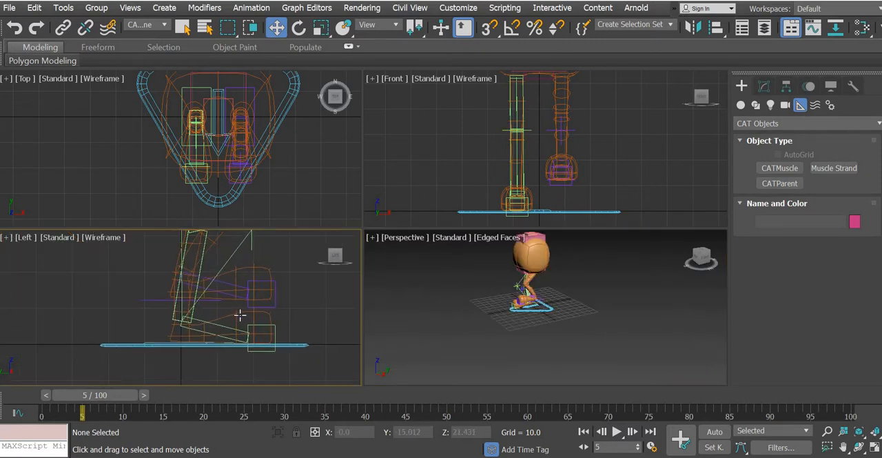
click(207, 368)
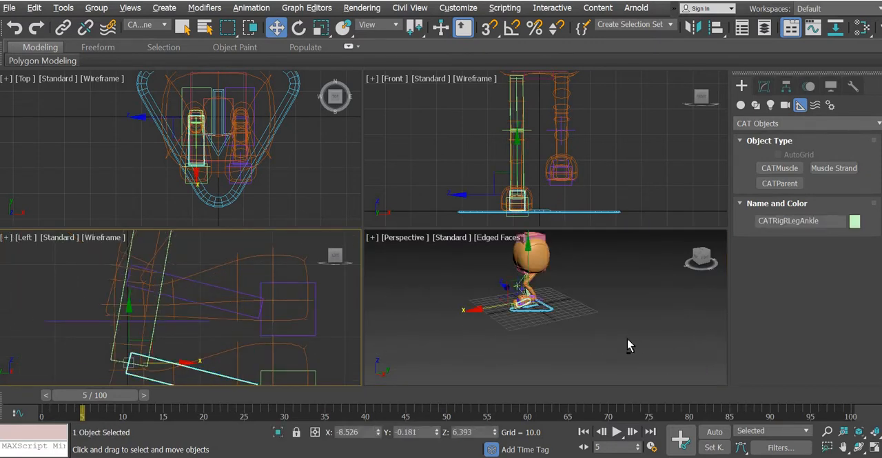
alt+middle_drag(630, 345, 527, 319)
key(z)
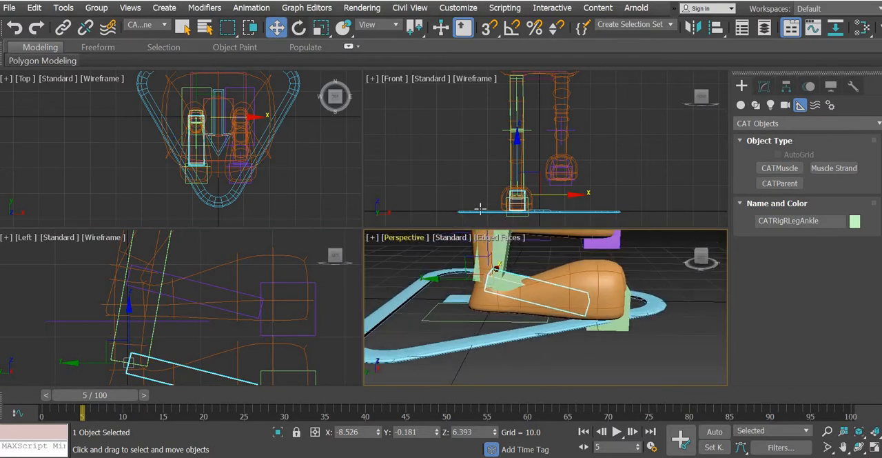
click(298, 28)
drag(534, 262, 546, 282)
middle_drag(586, 305, 510, 307)
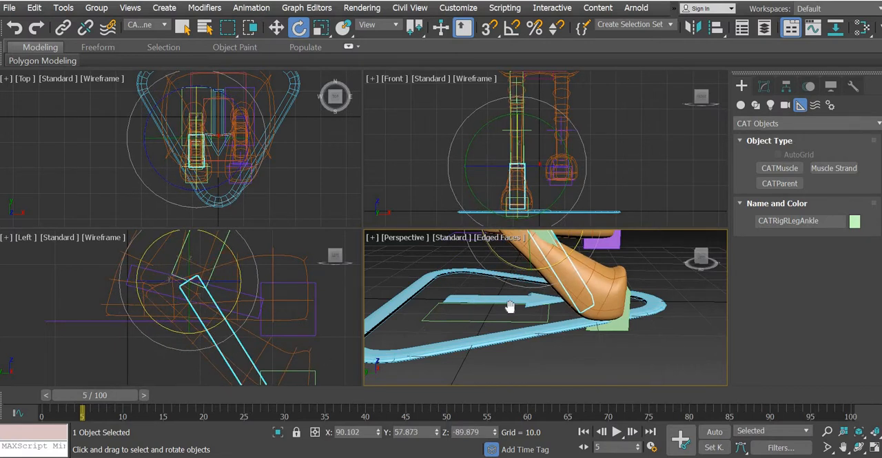
Step: Set the selection filter to All and select only the Box001 mesh, with the bent toe area framed in the Left view
middle_drag(272, 351, 255, 326)
scroll(260, 350, up, 4)
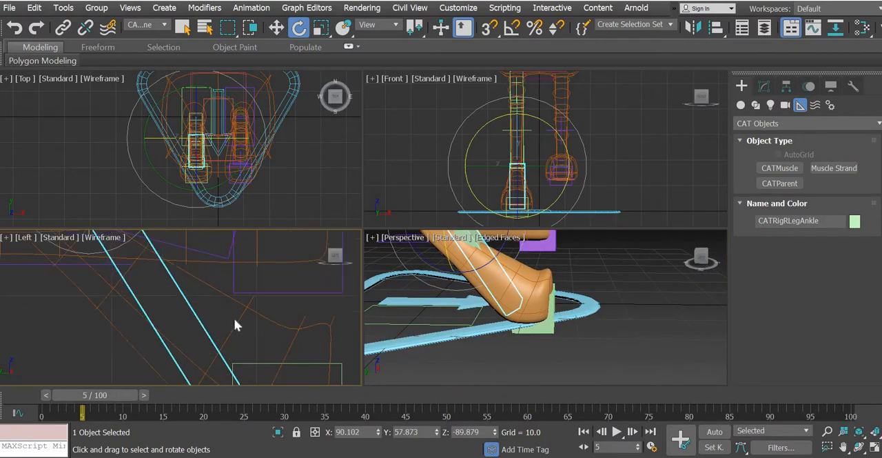
click(764, 86)
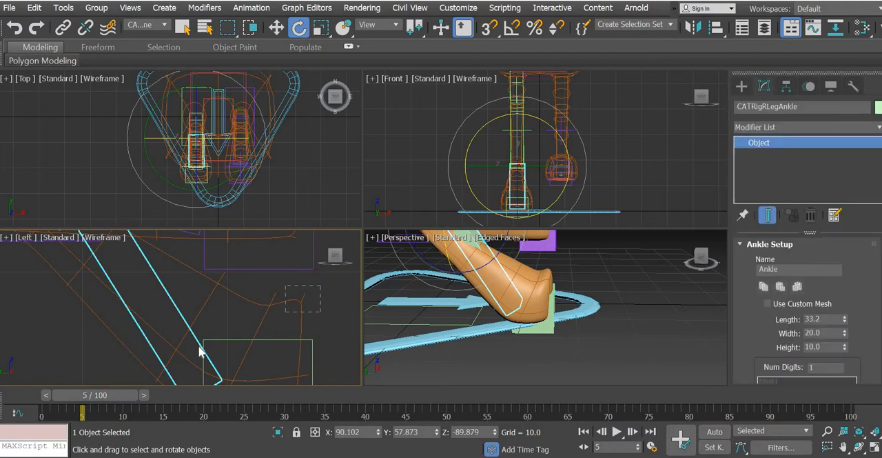
drag(320, 285, 199, 345)
click(162, 25)
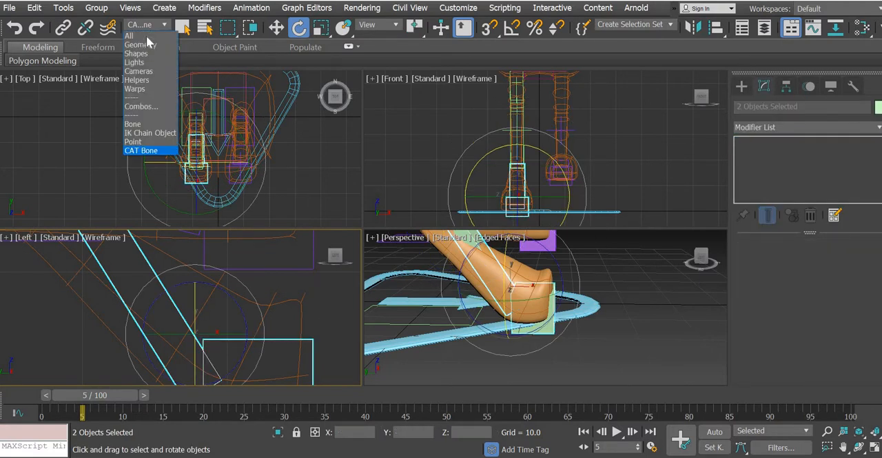
click(130, 35)
drag(318, 303, 220, 344)
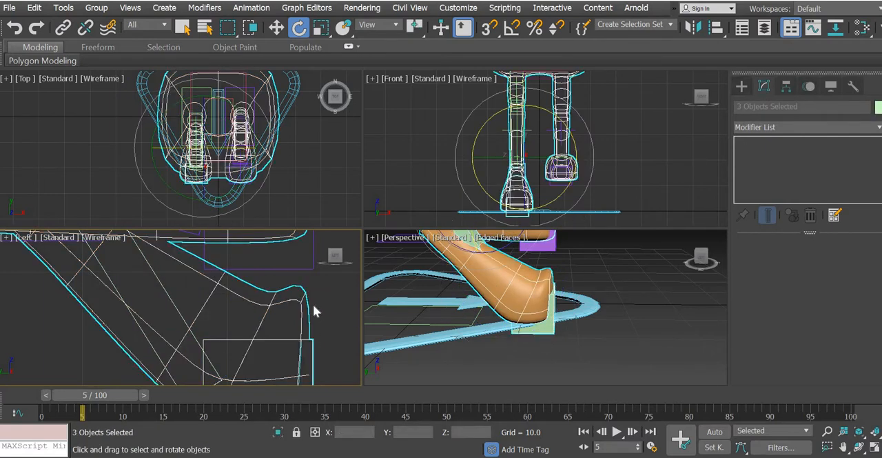
click(284, 308)
click(290, 309)
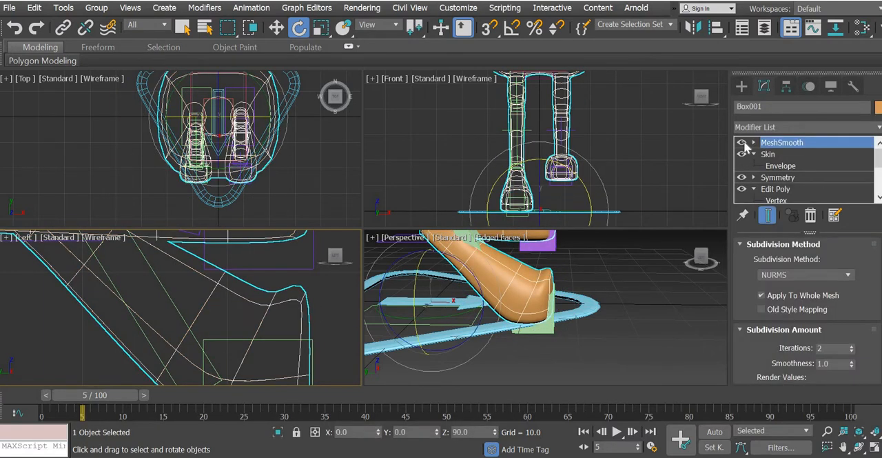
Step: Turn off the MeshSmooth display on Box001 and enter the Skin modifier's Envelope level
click(741, 142)
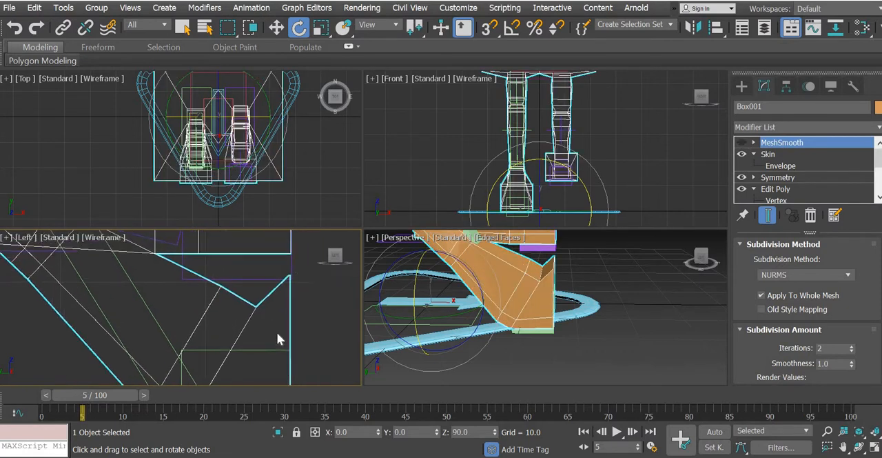
scroll(276, 332, down, 2)
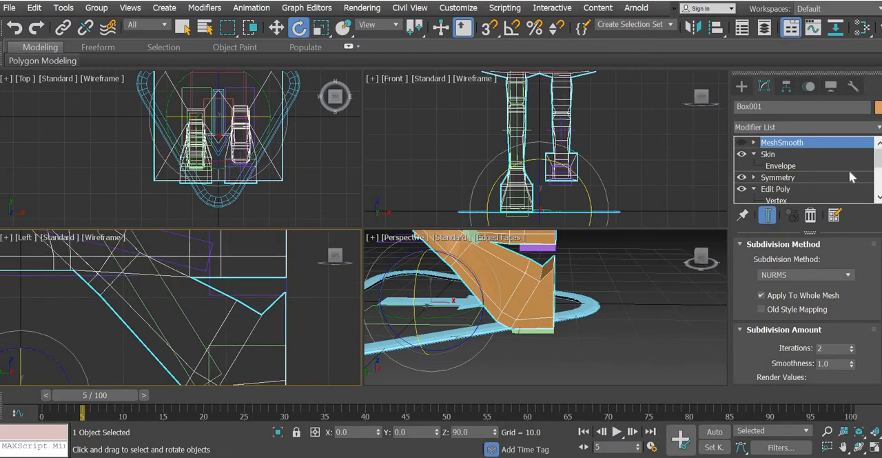
click(781, 166)
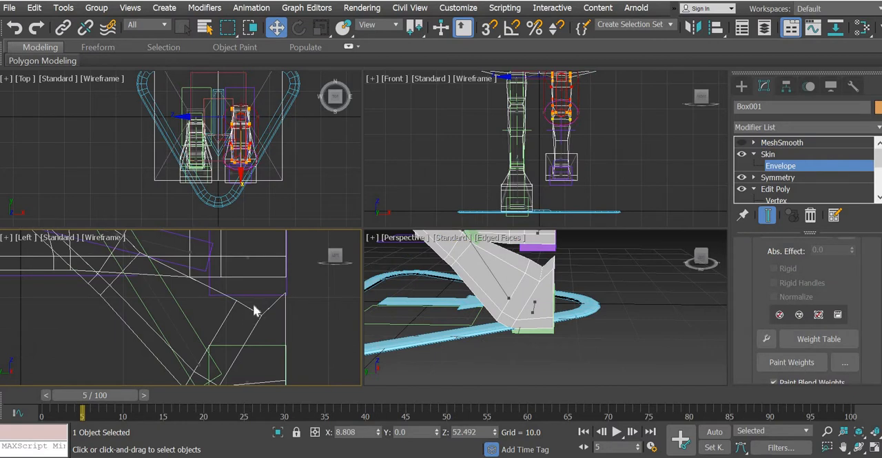
Step: Select the notch vertices on top of the toe bend and show their right-leg bone weights in the Skin Weight Table
drag(256, 304, 267, 326)
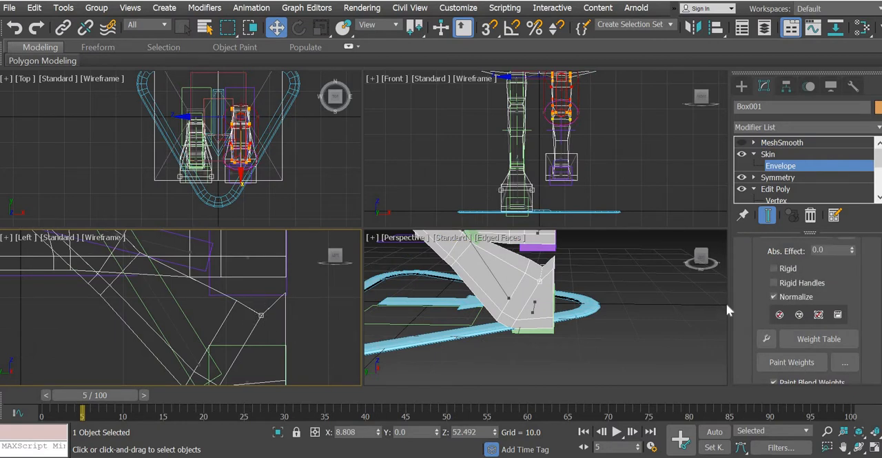
click(825, 334)
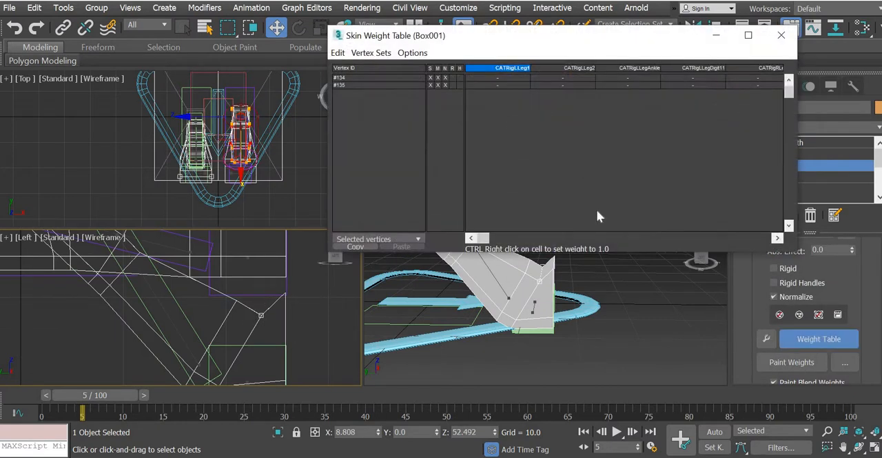
drag(481, 237, 720, 248)
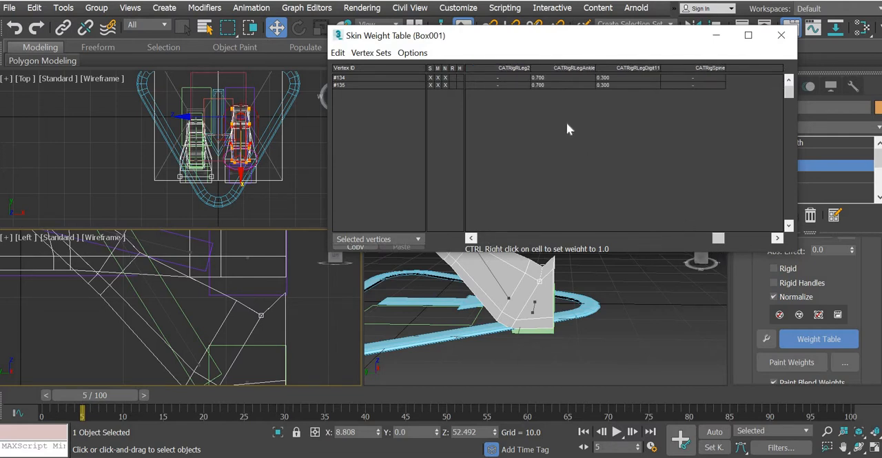
Step: Try a CATRigRLegAnkle weight of 0.8 on vertex #134
click(550, 77)
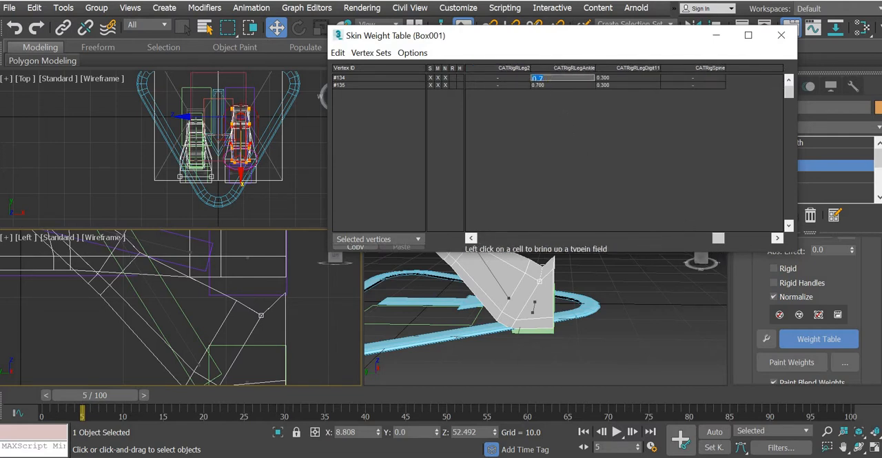
text(.8)
key(Return)
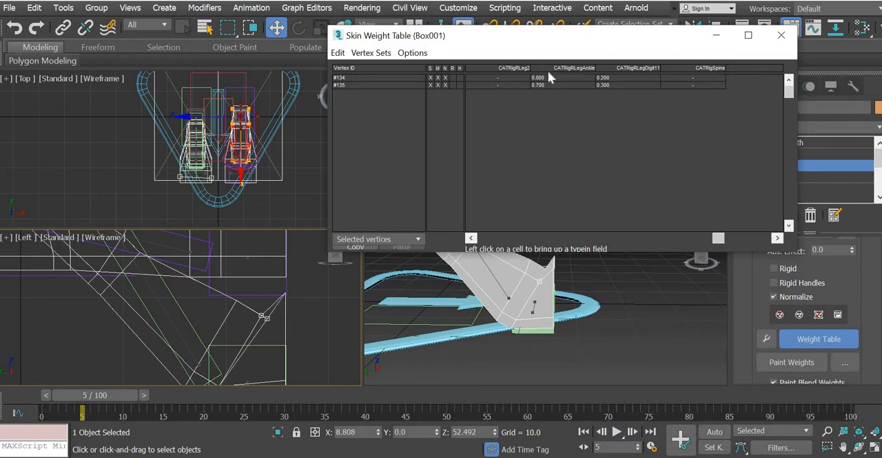
Step: Set the CATRigRLegAnkle weight of vertices #134 and #135 to 0.5
click(550, 76)
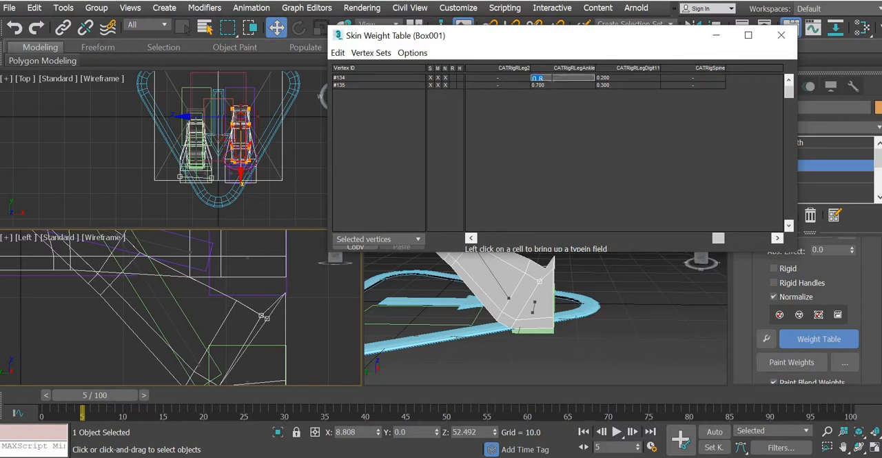
text(.5)
key(Return)
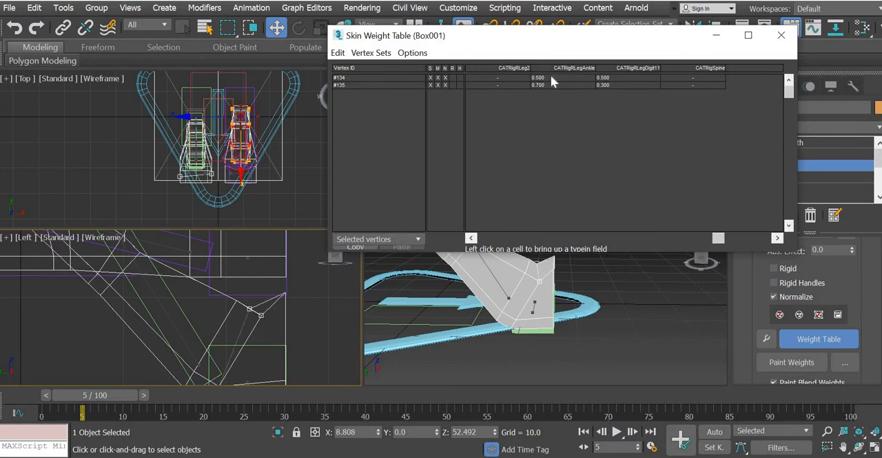
click(559, 86)
text(.5)
key(Return)
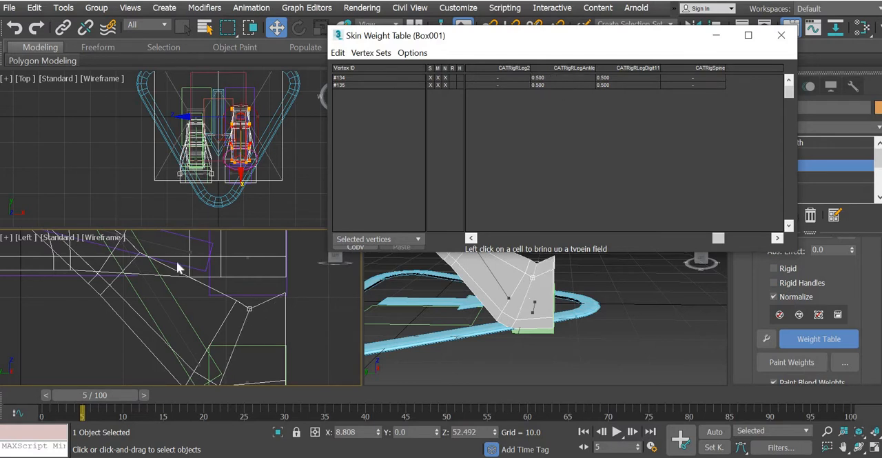
Step: Select the neighbouring vertices #128 and #129 behind the notch and set their CATRigRLegAnkle weight to 0.5
click(236, 301)
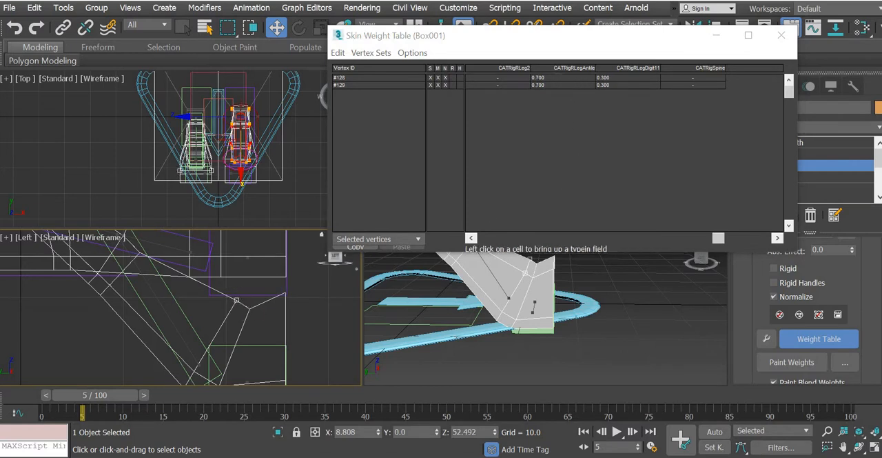
click(557, 78)
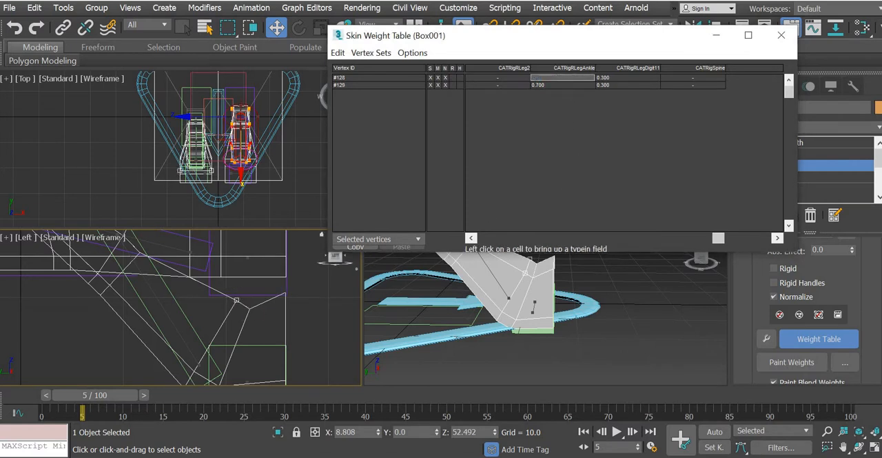
text(0.5)
key(Return)
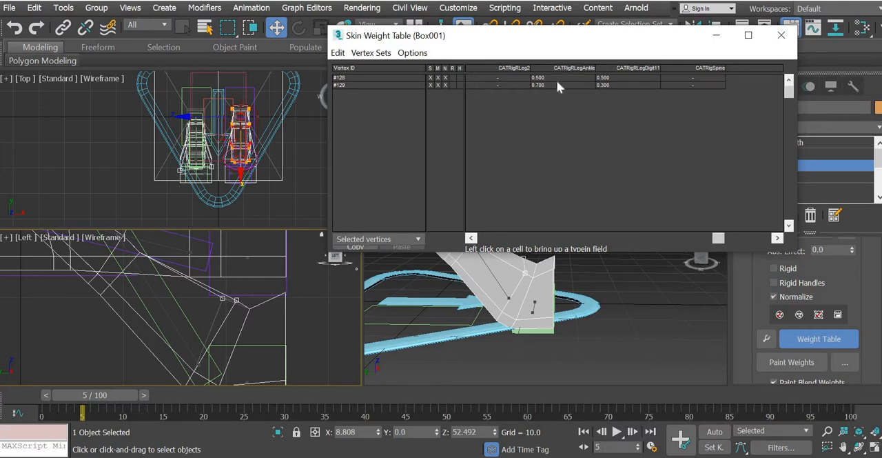
click(557, 84)
text(0.5)
key(Return)
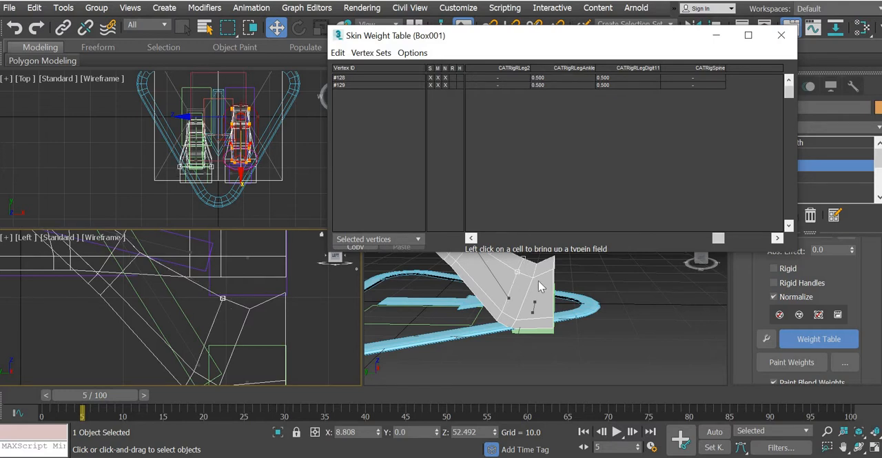
Step: Reselect the notch vertices #134 and #135 and try a CATRigRLegAnkle weight of 0.7 on #134
middle_drag(538, 281, 604, 335)
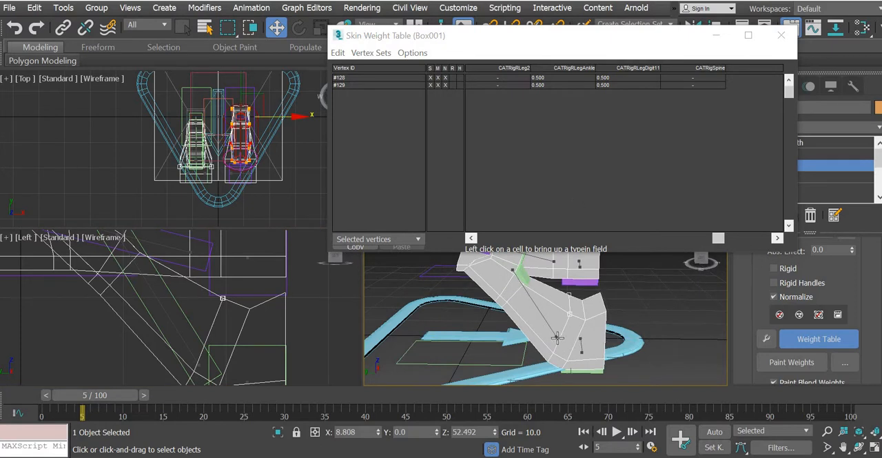
mouse_move(580, 338)
alt+middle_down()
mouse_move(566, 344)
mouse_move(575, 335)
alt+middle_up()
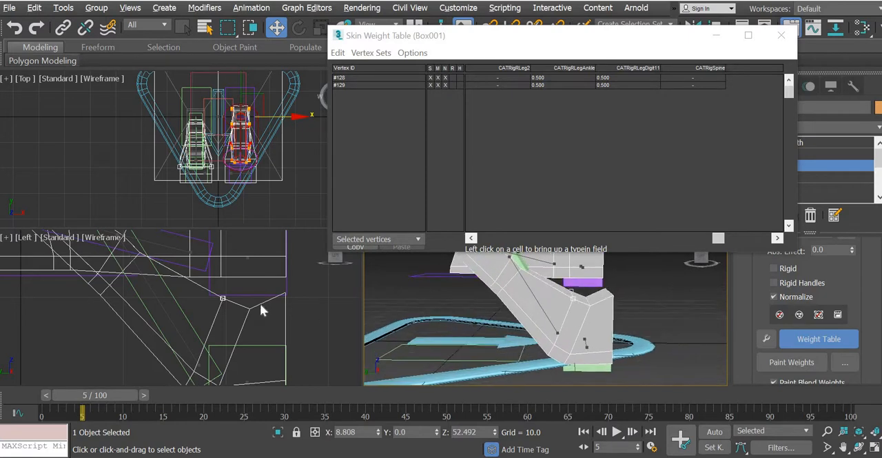
click(251, 309)
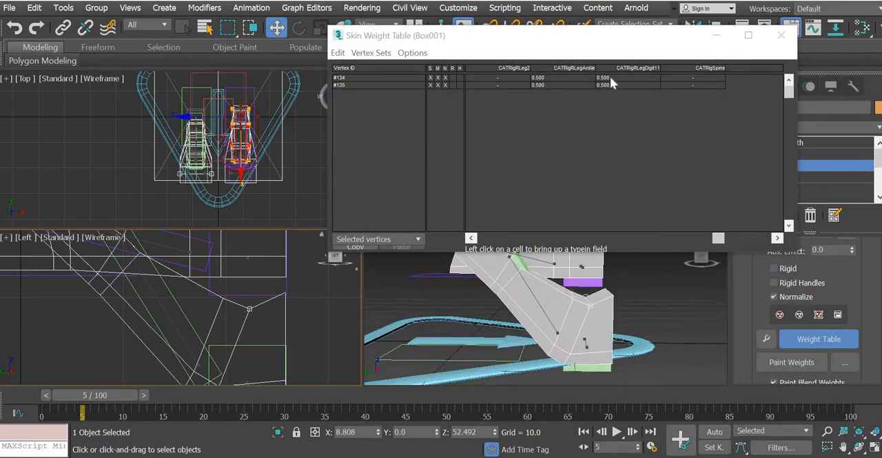
click(577, 78)
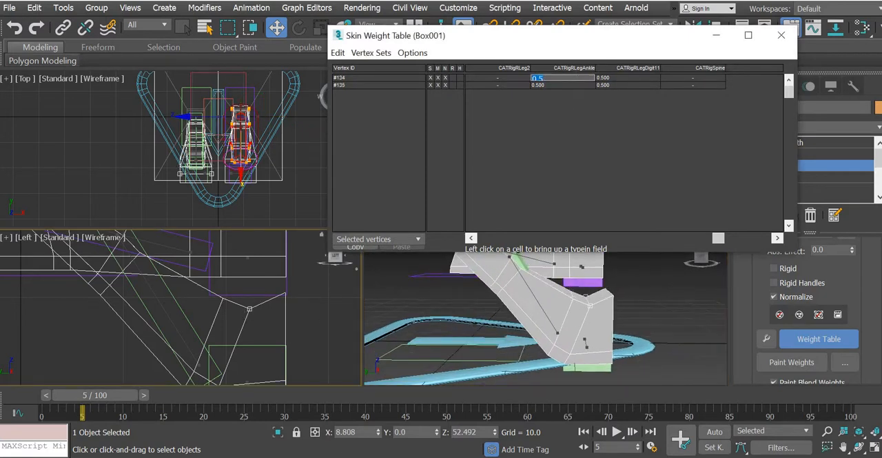
text(0.7)
key(Return)
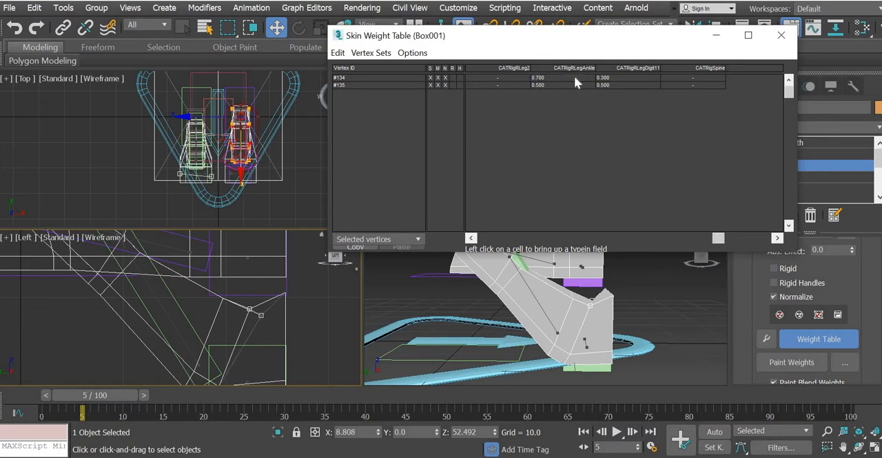
Step: Set the CATRigRLegAnkle weight of both notch vertices, #134 and #135, to 0.3
click(575, 78)
text(0.3)
key(Return)
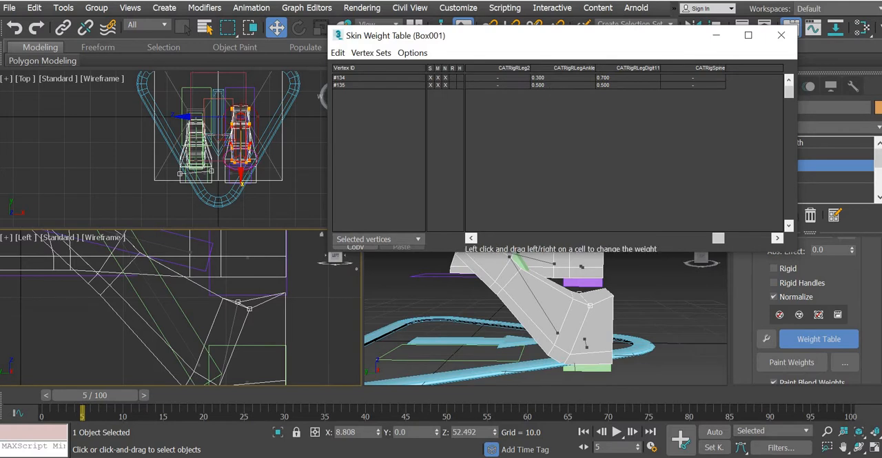
click(548, 84)
text(0.3)
key(Return)
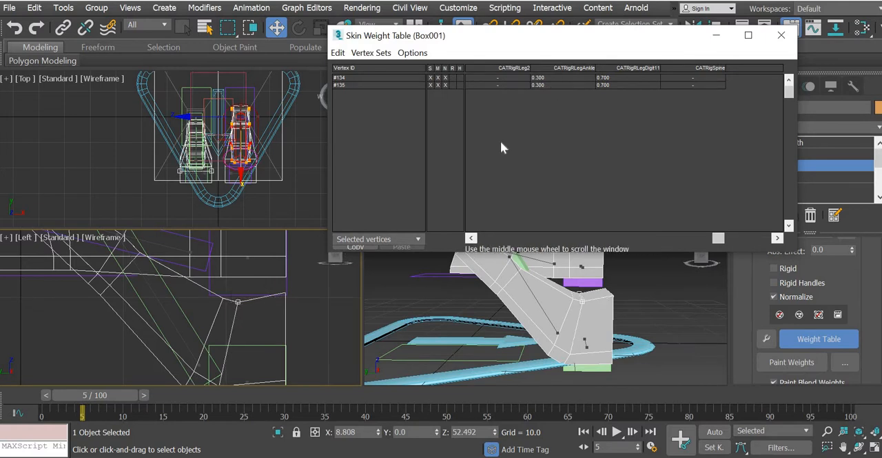
Step: Lower the CATRigRLegAnkle weight of vertices #134 and #135 to 0.2
click(544, 79)
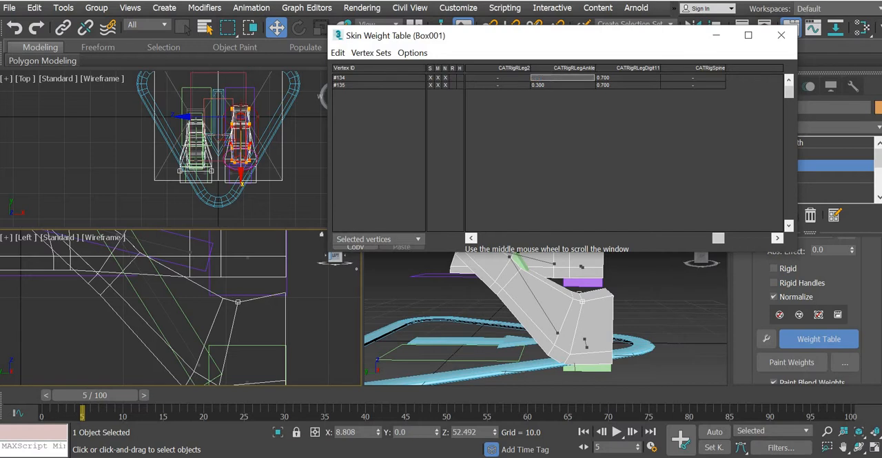
text(0.2)
key(Return)
click(549, 85)
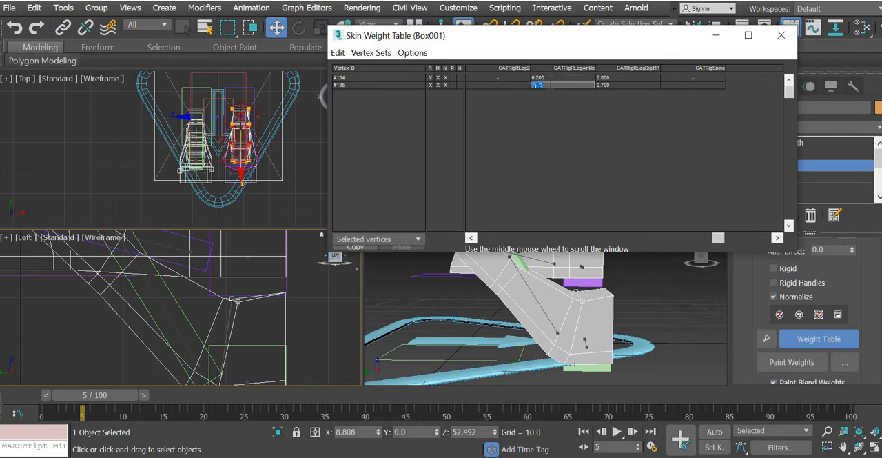
text(0.2)
key(Return)
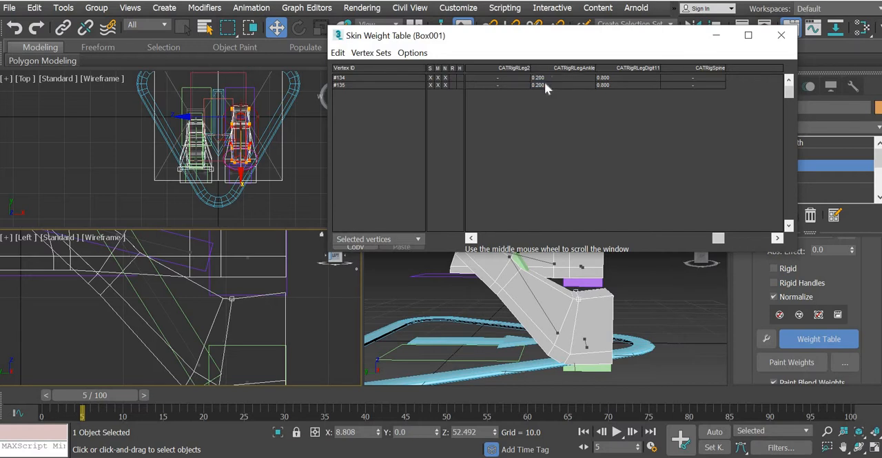
Step: Select the adjacent vertices #128 and #129, try 0.7 on #128, and give both a CATRigRLegAnkle weight of 0.2
click(223, 298)
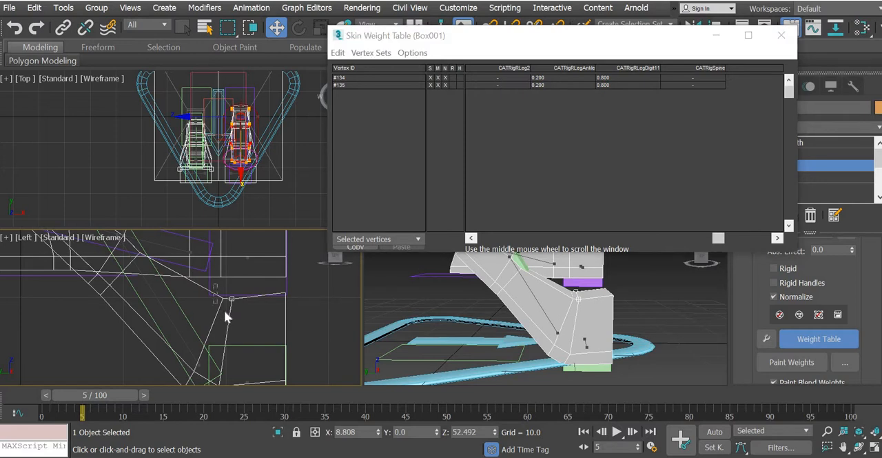
click(558, 78)
text(0.7)
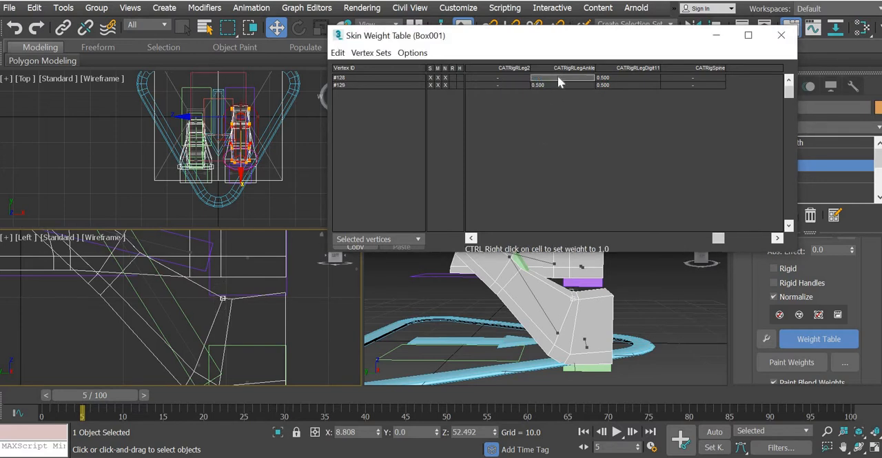
key(Return)
click(557, 77)
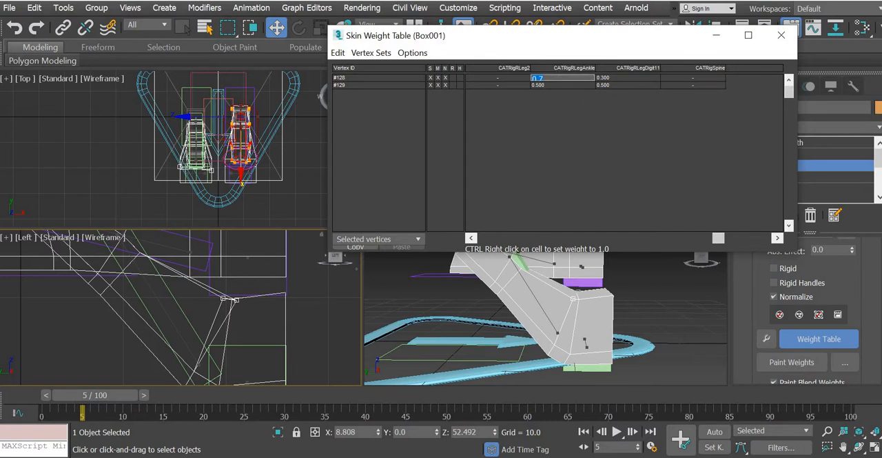
text(0.2)
key(Return)
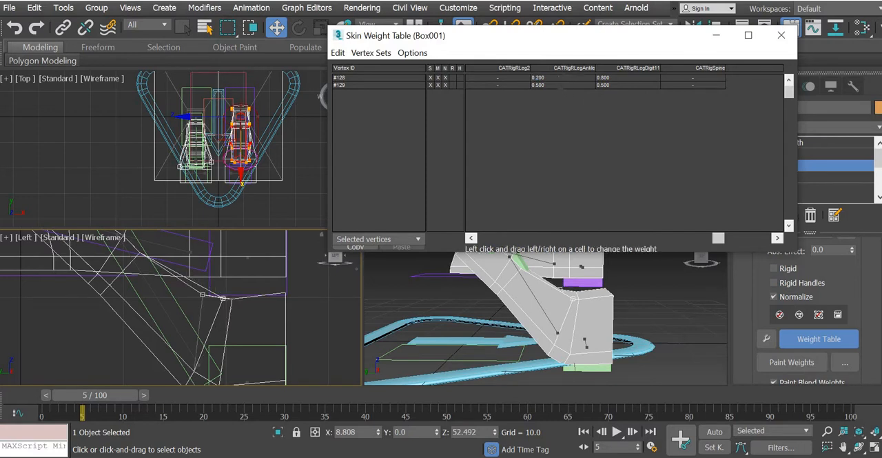
click(559, 84)
text(0.2)
key(Return)
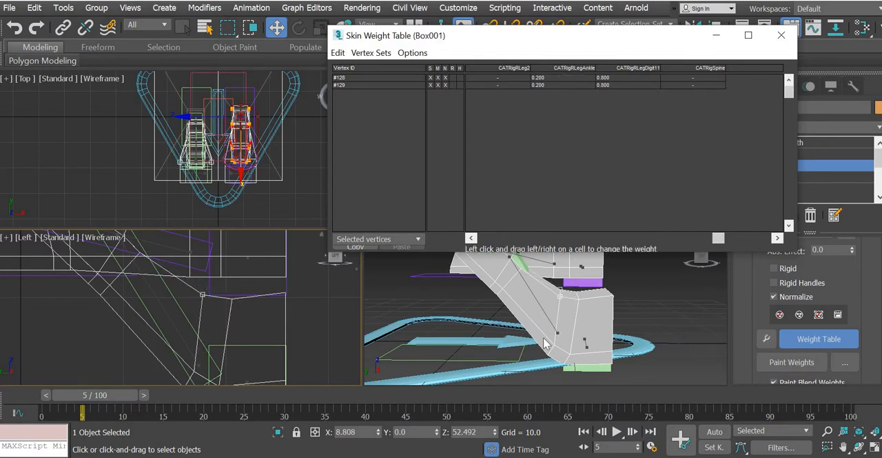
Step: Scrub the animation between frames 0 and 13 to examine how the reweighted toe bend deforms
middle_drag(543, 338, 513, 356)
scroll(522, 342, down, 2)
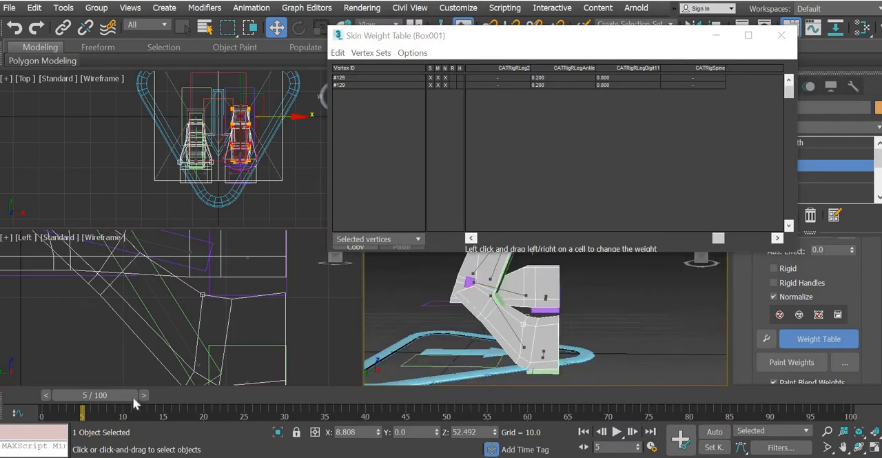
drag(123, 393, 116, 393)
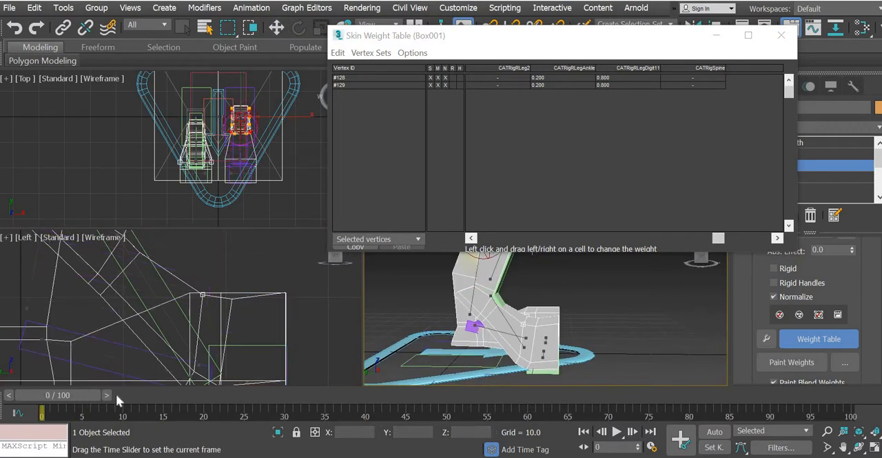
key(w)
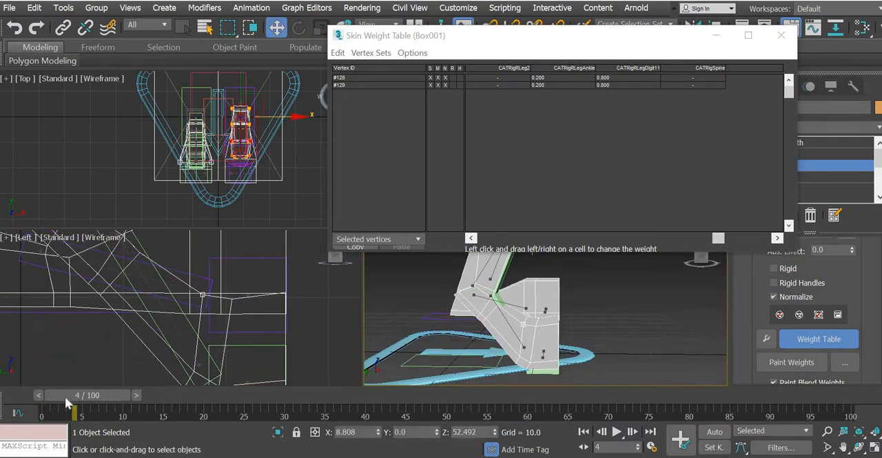
drag(64, 395, 137, 396)
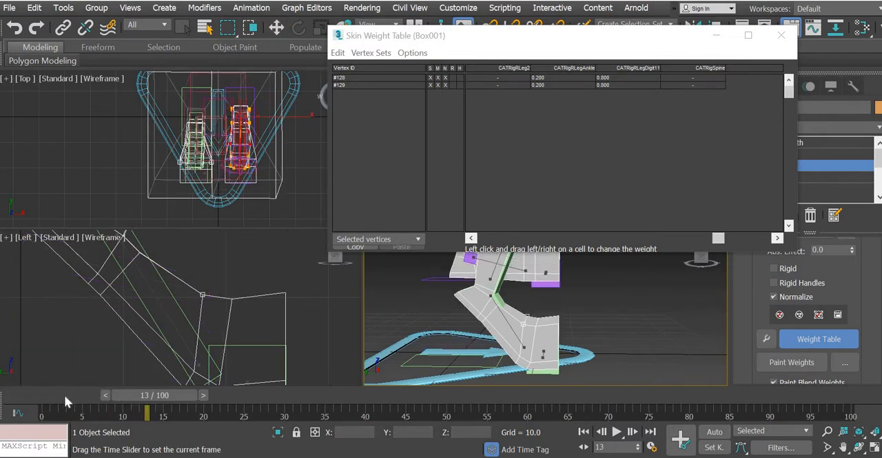
drag(65, 395, 154, 394)
click(18, 395)
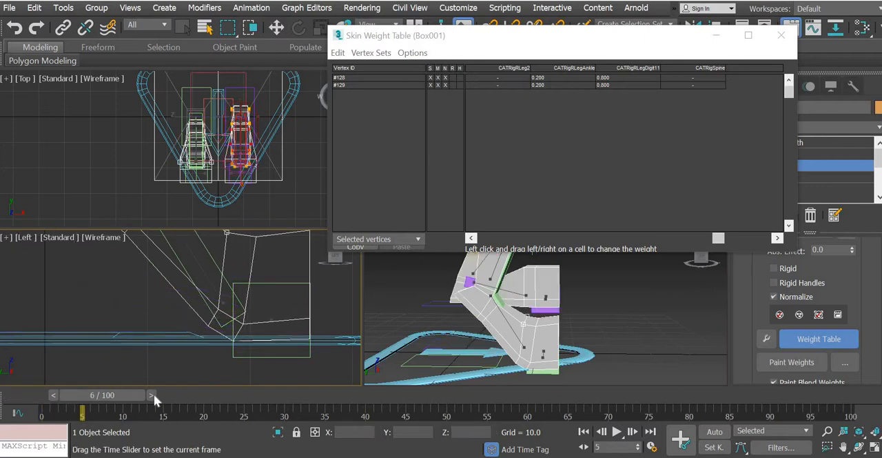
Step: Select vertices #130 to #133 behind the toe bend and reduce their CATRigRLegDigit11 weight, first to 0.2 and finally to 0.1
drag(194, 300, 227, 334)
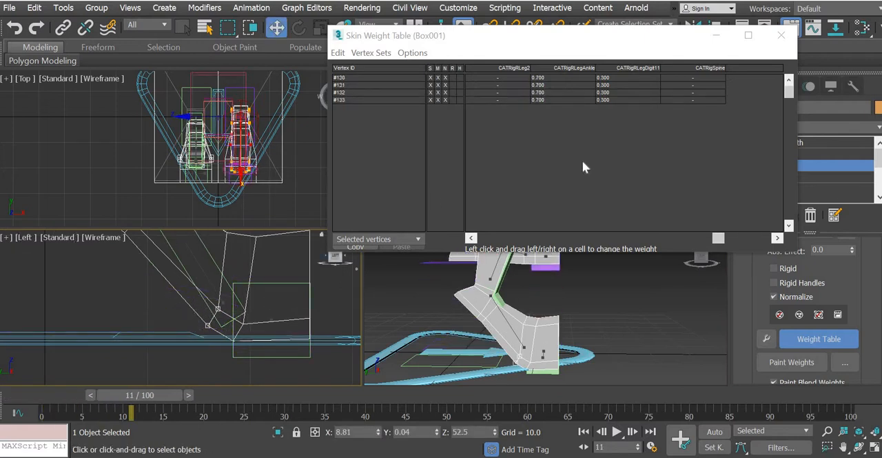
click(623, 76)
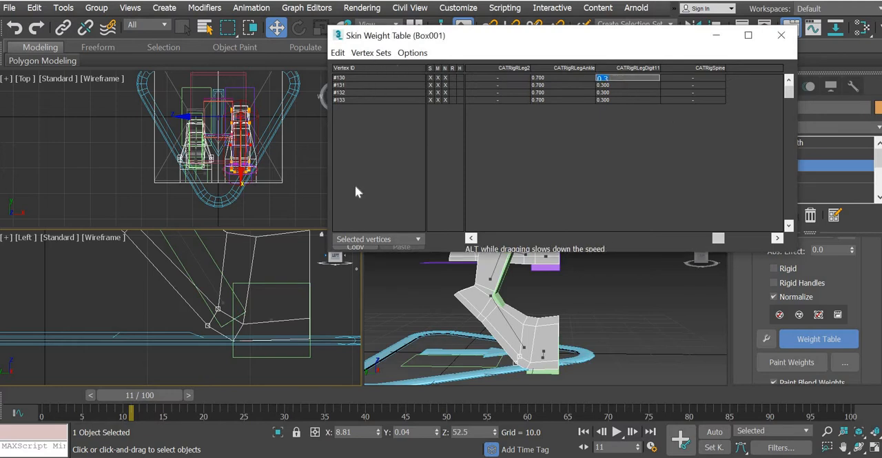
click(338, 53)
click(364, 118)
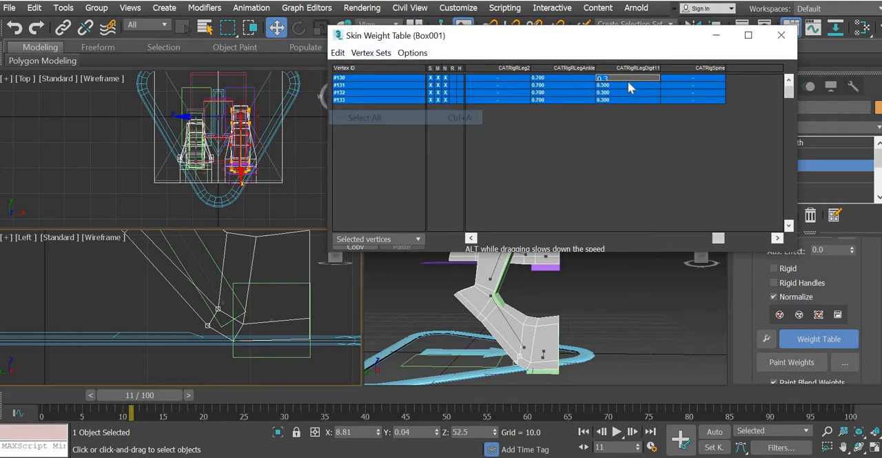
text(0.2)
key(Return)
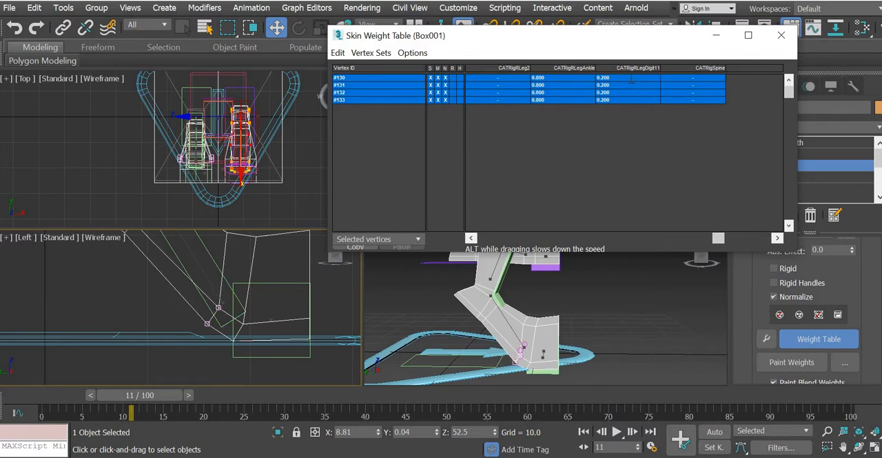
click(631, 79)
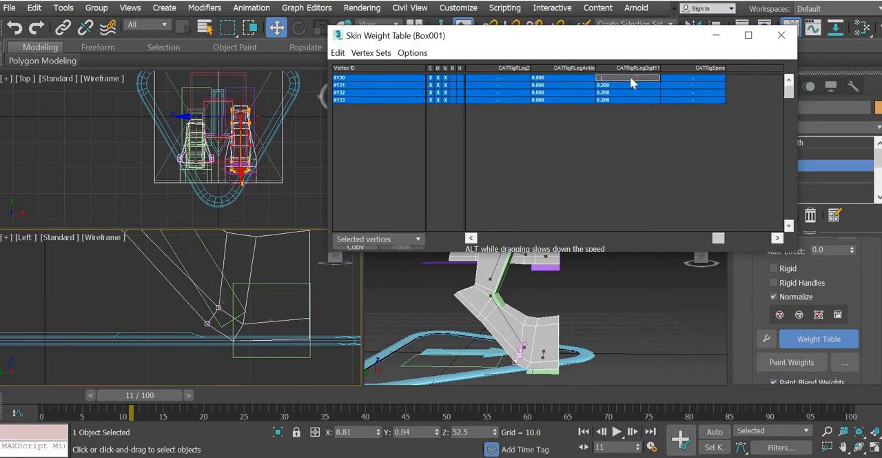
key(Return)
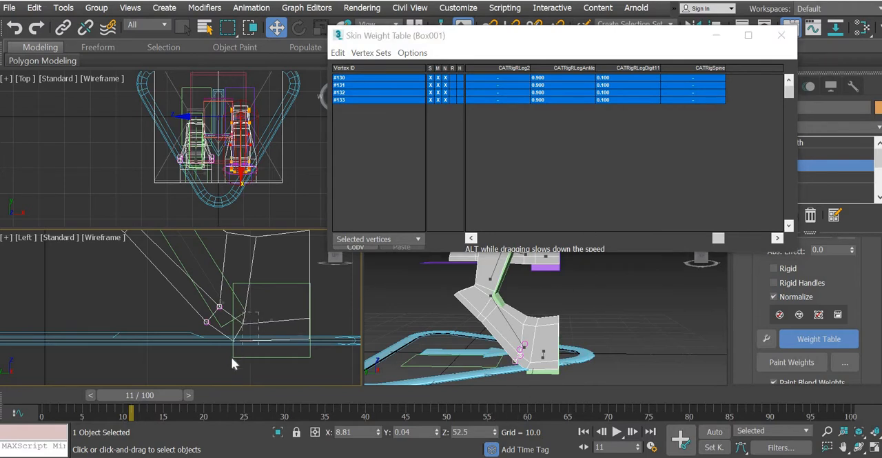
Step: Select vertices #136 to #139 at the base of the toe bend and set their CATRigRLegDigit11 weight to 0.1
drag(231, 356, 255, 314)
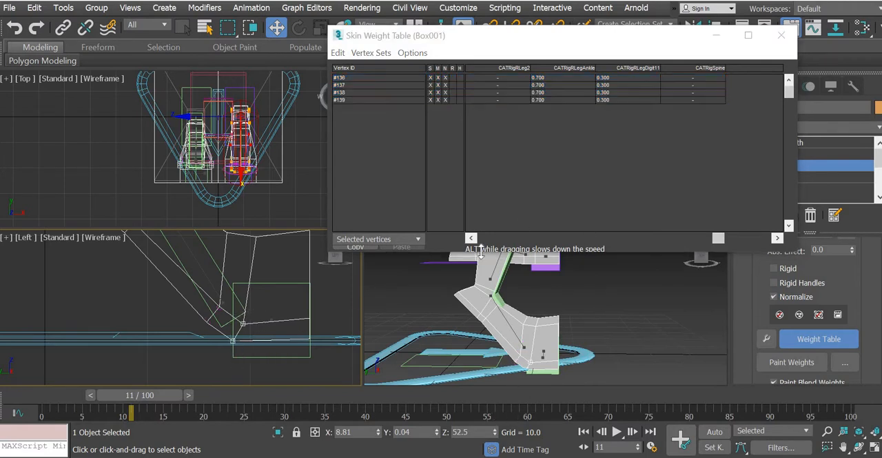
click(337, 53)
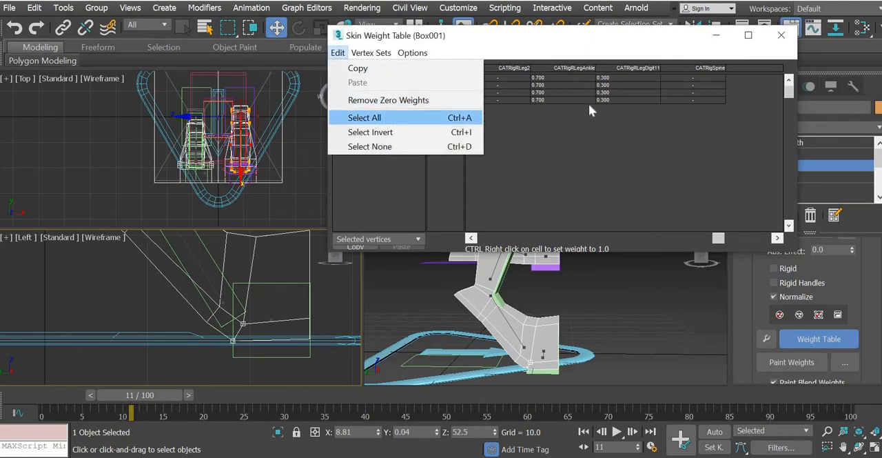
click(364, 119)
click(618, 78)
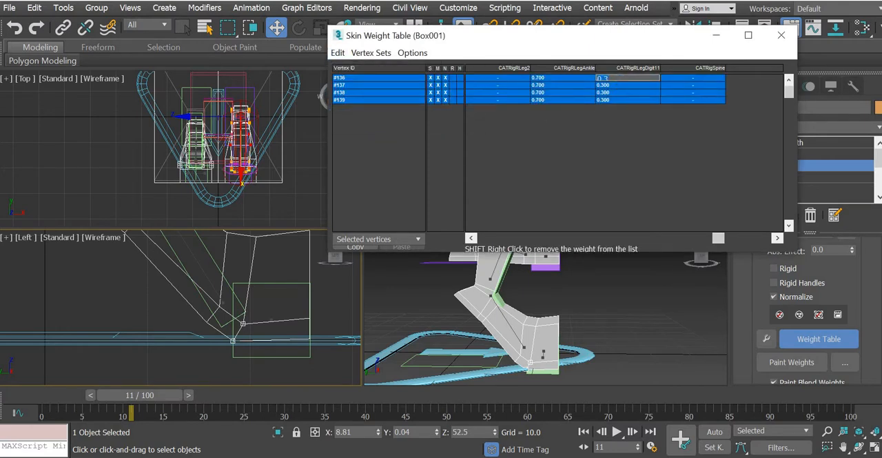
key(Return)
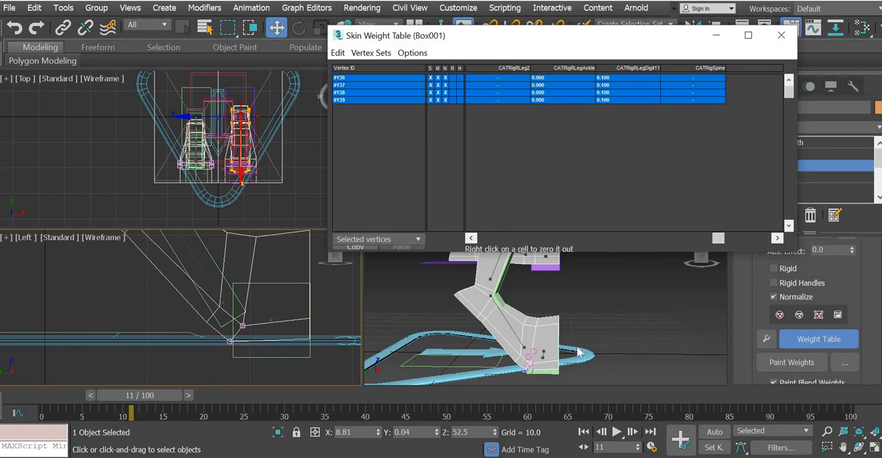
Step: Save the scene with the corrected foot weights
middle_drag(237, 313, 242, 353)
mouse_move(172, 289)
middle_down()
mouse_move(286, 373)
mouse_move(222, 335)
middle_up()
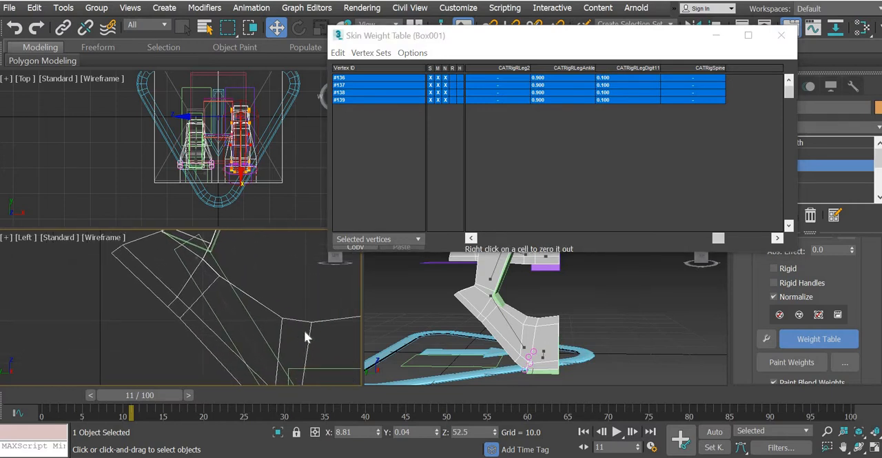
middle_drag(228, 304, 235, 276)
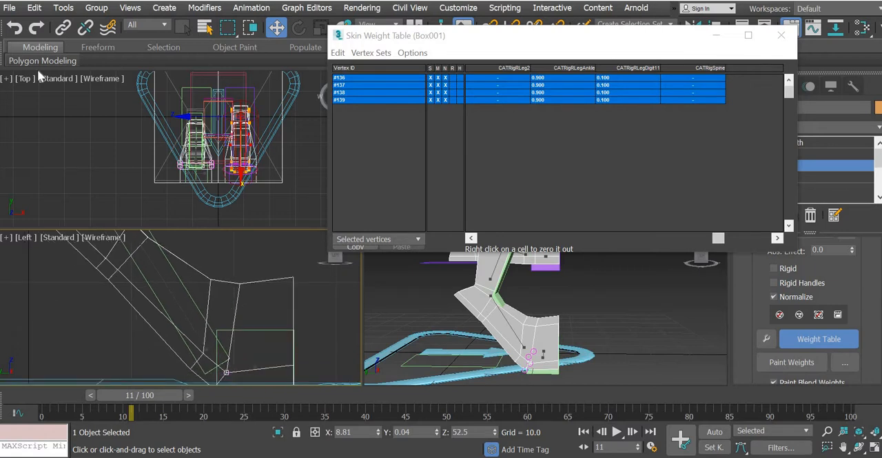
click(9, 8)
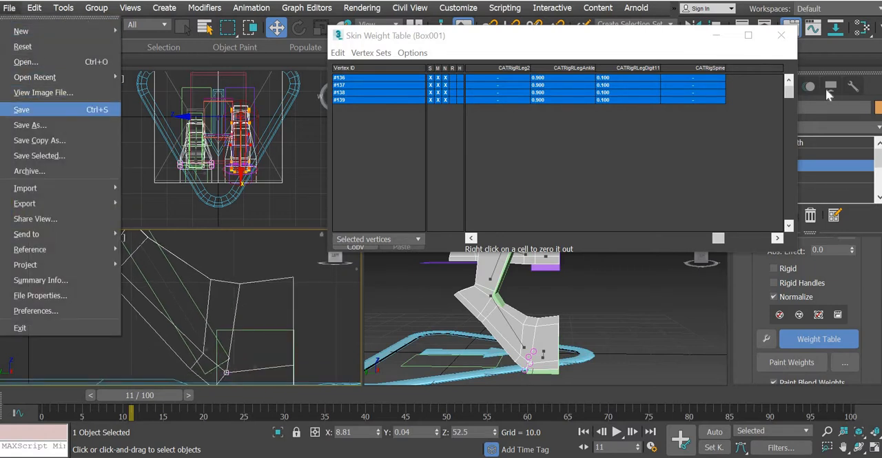
Step: Close the Skin Weight Table, leave the Skin modifier's Envelope level and deselect the mesh
click(783, 36)
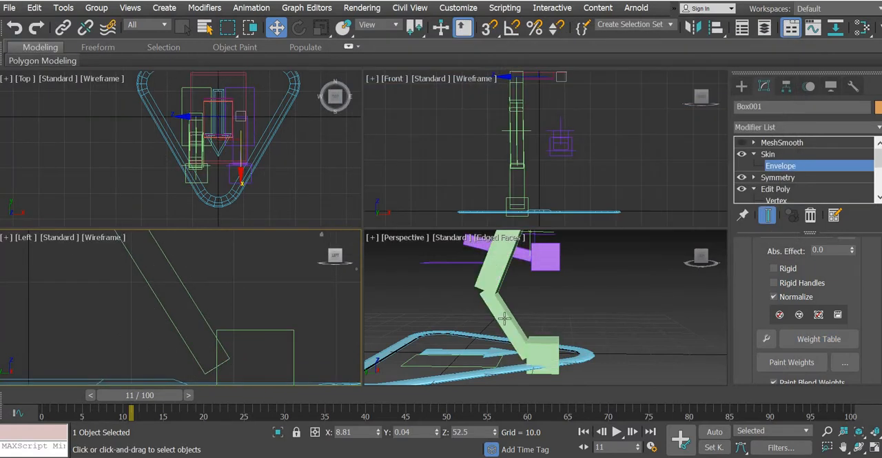
click(505, 319)
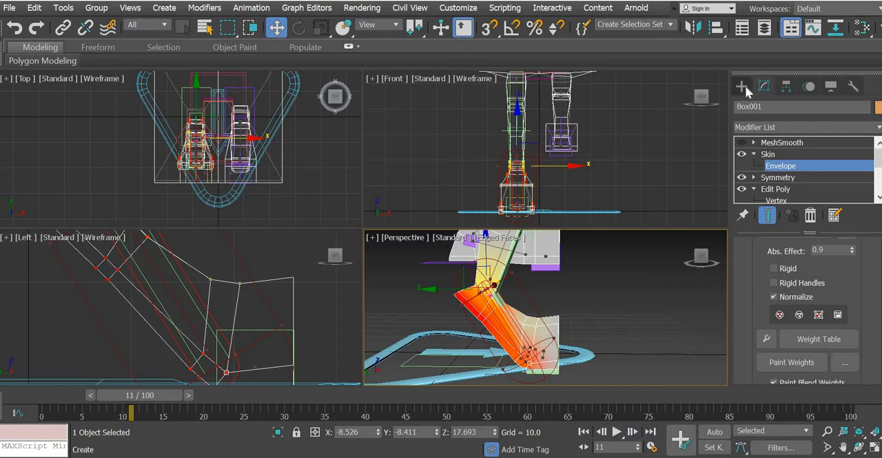
click(768, 154)
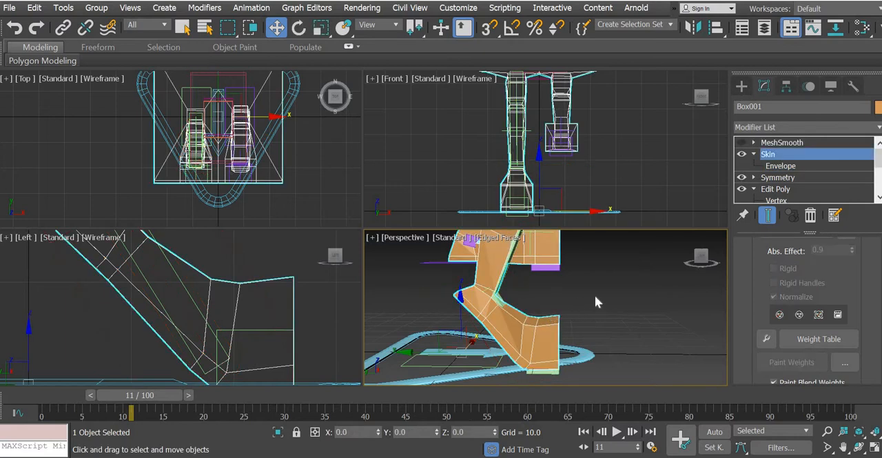
click(594, 295)
Step: Rotate the CATRigRLegAnkle bone down so the heel approaches the floor, and fine-tune it at frame 0 to a Y rotation of about 14.1°
click(188, 293)
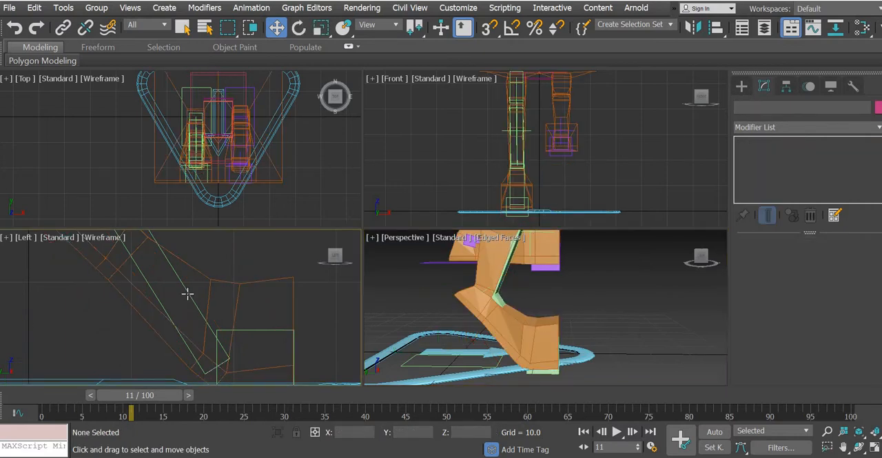
key(e)
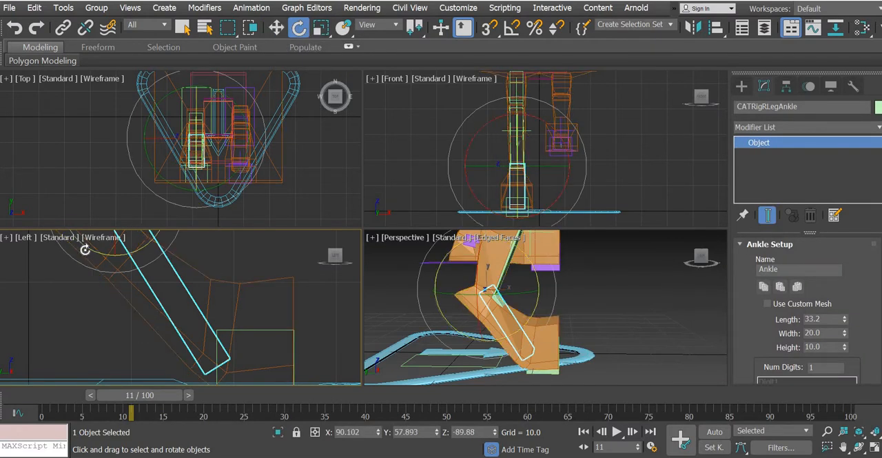
drag(84, 251, 95, 320)
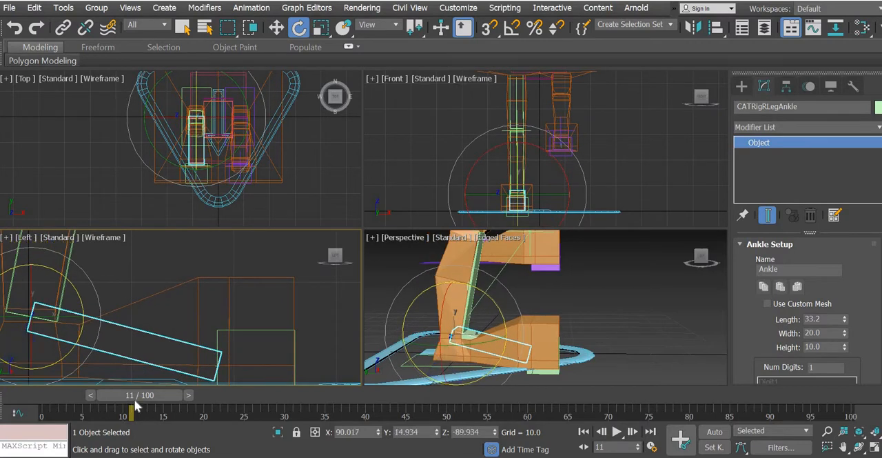
drag(135, 399, 28, 401)
key(e)
scroll(252, 318, up, 4)
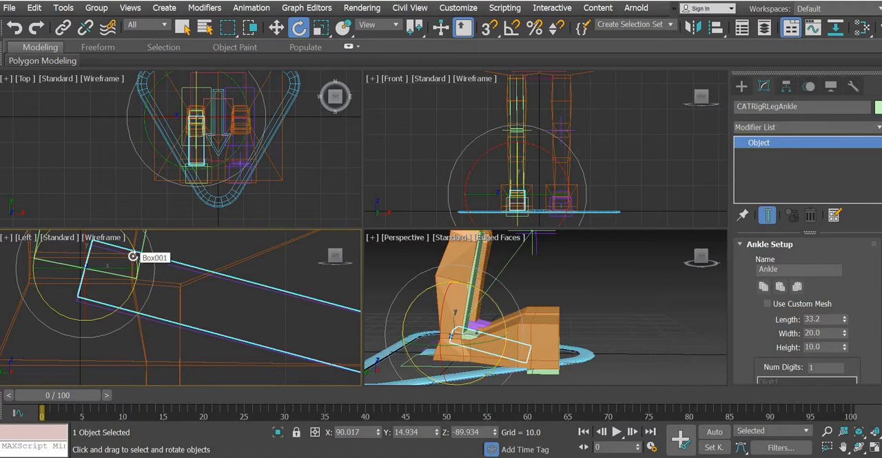
drag(133, 257, 134, 257)
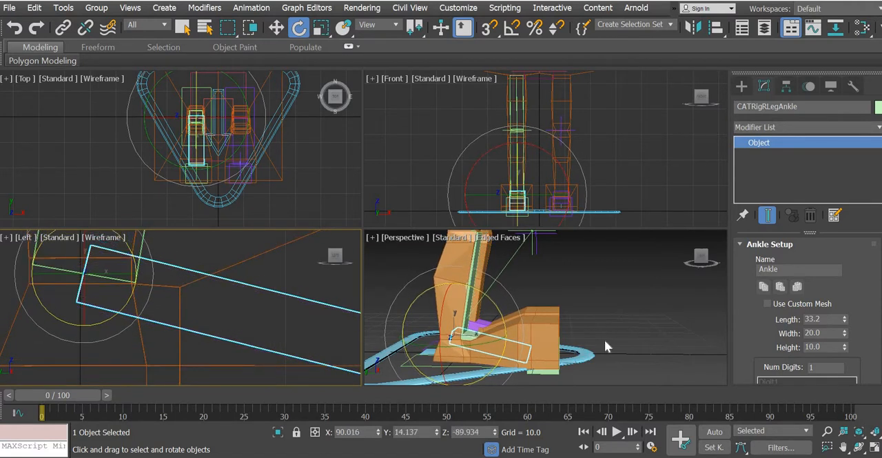
Step: Turn on the MeshSmooth modifier of Box001 and deselect the mesh to view the smoothed feet
click(639, 343)
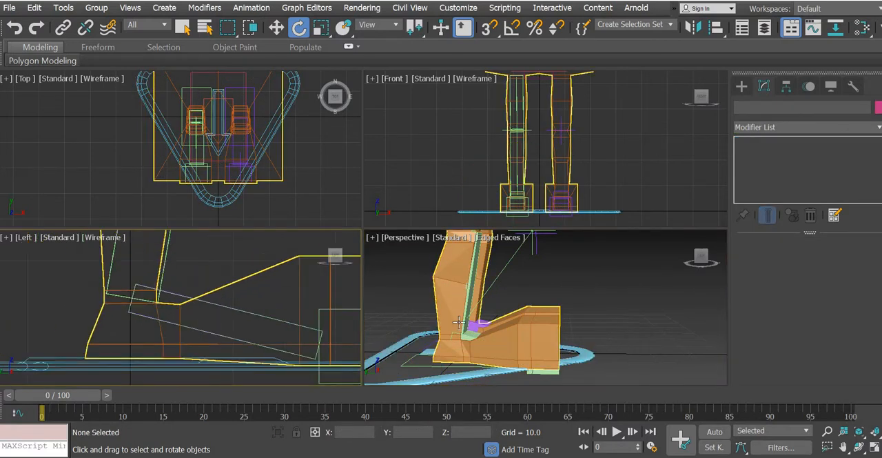
alt+middle_drag(459, 322, 562, 315)
scroll(476, 358, up, 2)
click(550, 315)
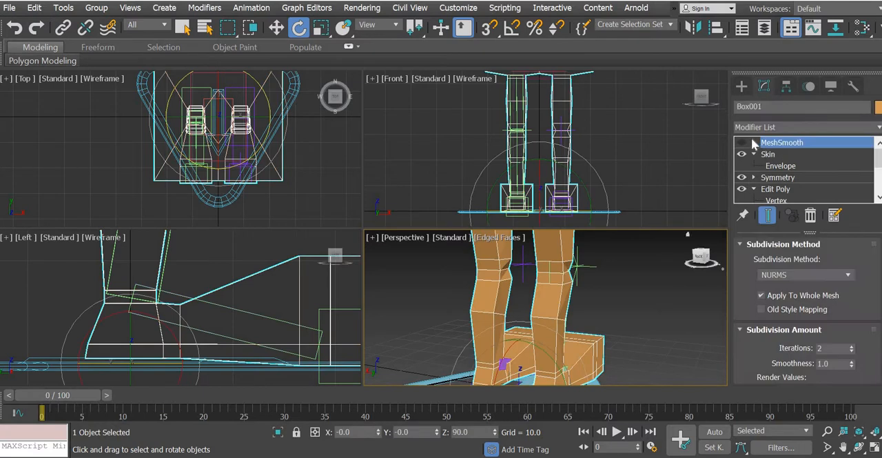
click(744, 157)
click(597, 325)
alt+middle_drag(597, 325, 548, 351)
Step: With Auto Key on, rotate the CATRigRLegAnkle bone by about 58° at frame 10 to lift the heel off the floor
click(469, 351)
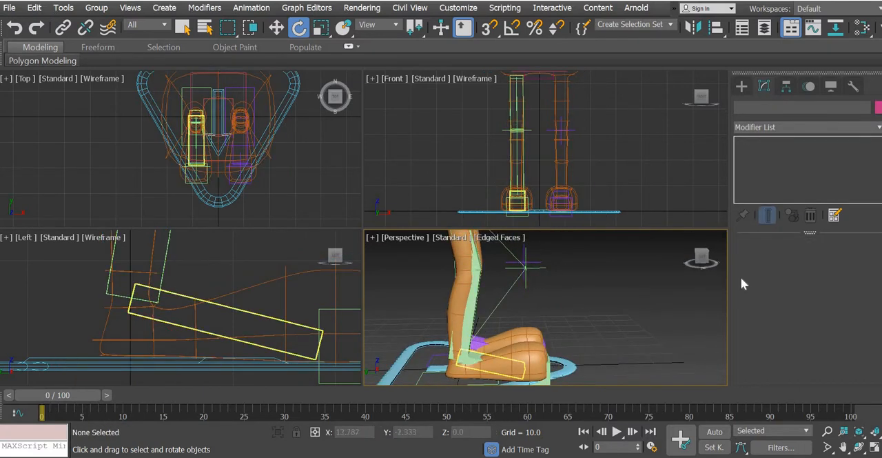
click(811, 86)
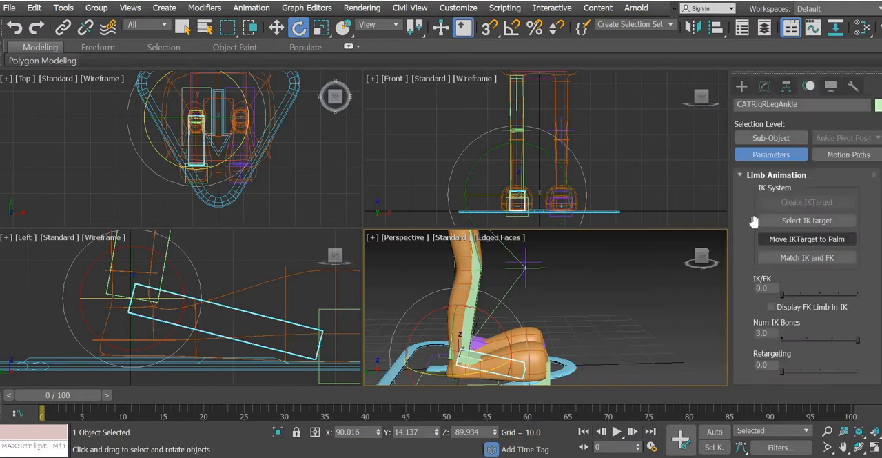
scroll(745, 192, down, 5)
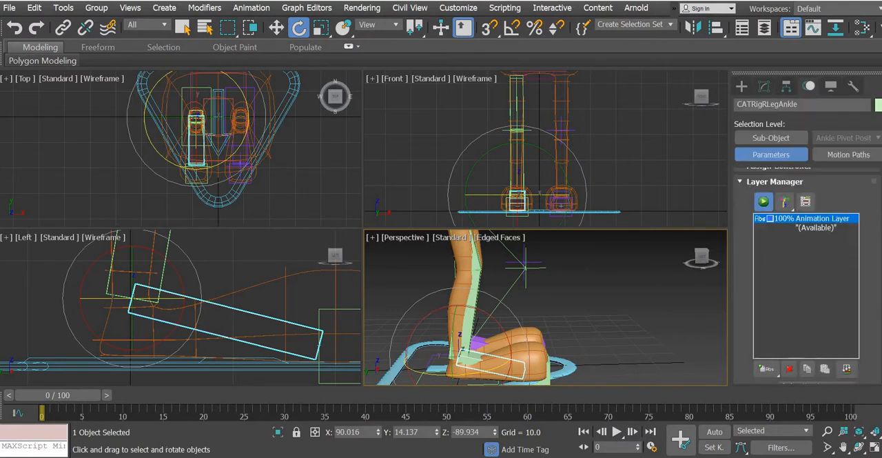
click(714, 434)
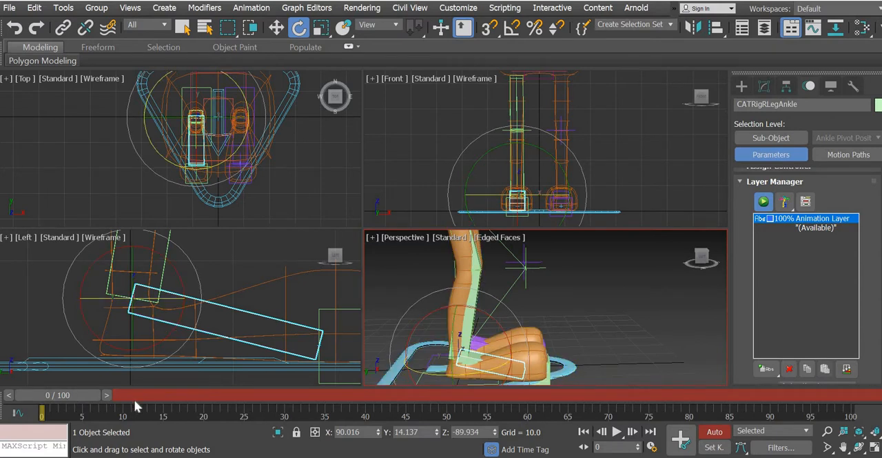
drag(59, 395, 132, 395)
key(e)
drag(508, 327, 525, 376)
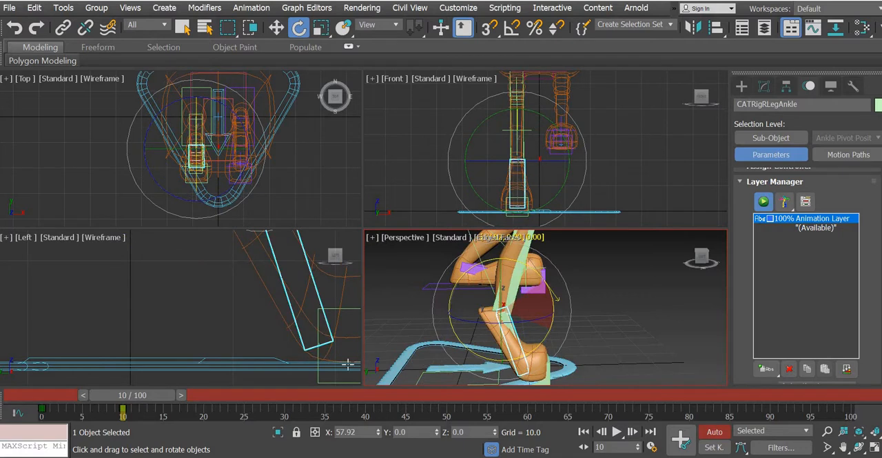
drag(348, 364, 348, 364)
Step: Scrub the animation between frame 0 and about frame 10, and examine the smoothed foot from the side, front and above
drag(1, 399, 32, 395)
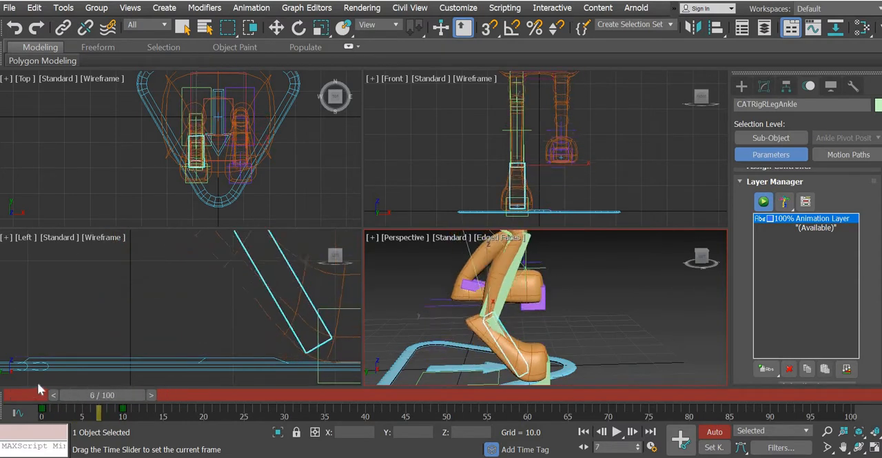
key(e)
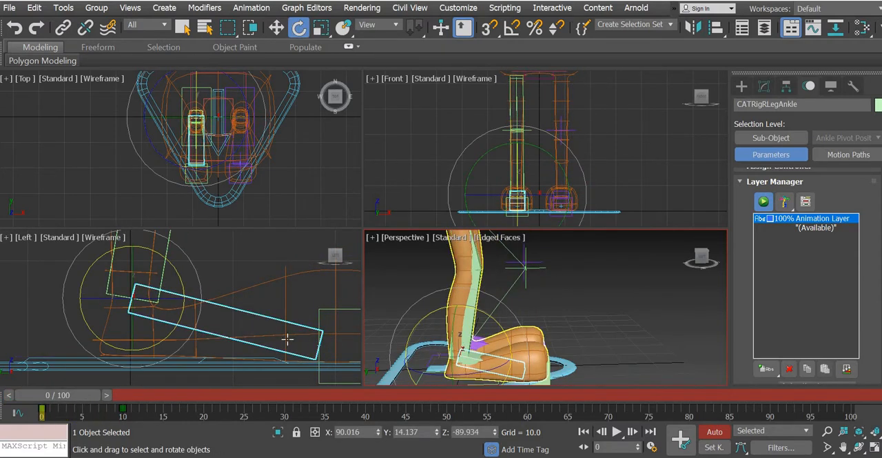
drag(91, 399, 147, 396)
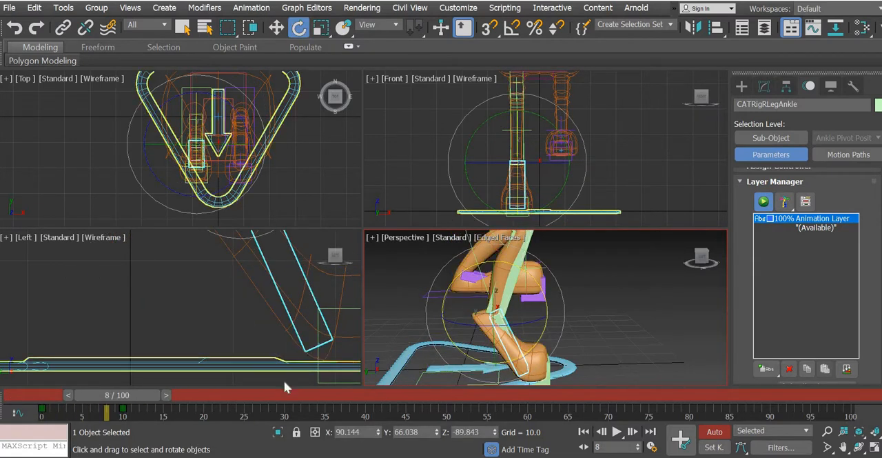
drag(144, 397, 19, 405)
key(e)
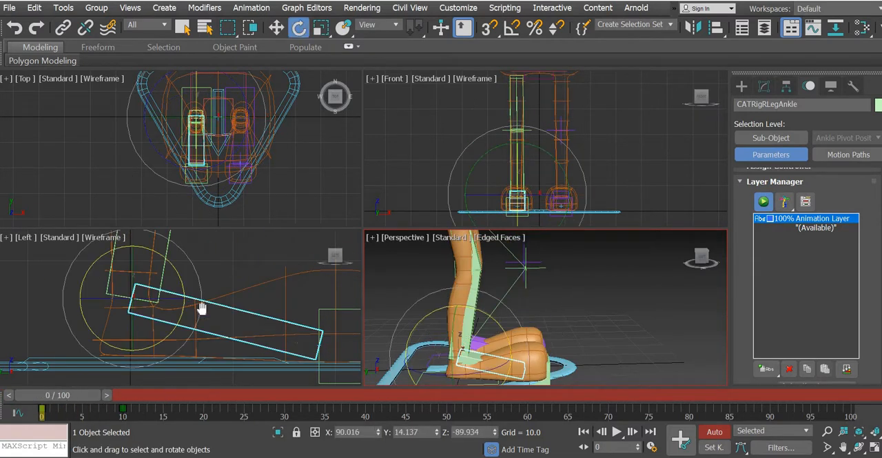
middle_drag(198, 306, 93, 280)
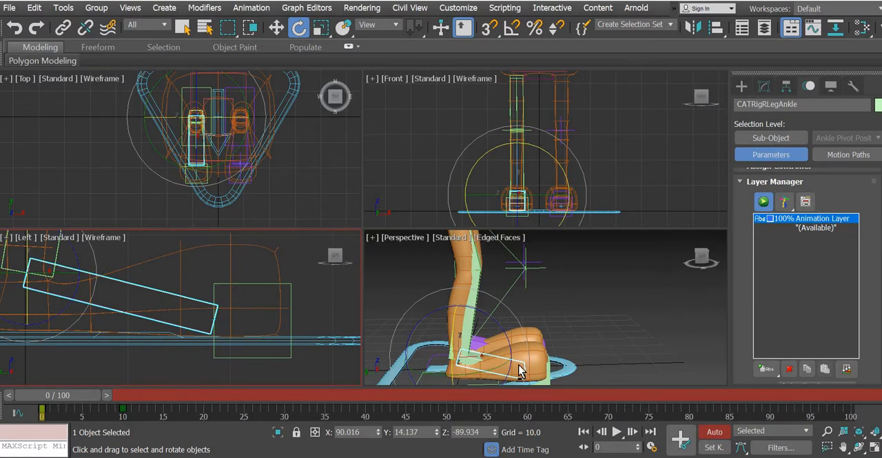
alt+middle_drag(522, 372, 358, 327)
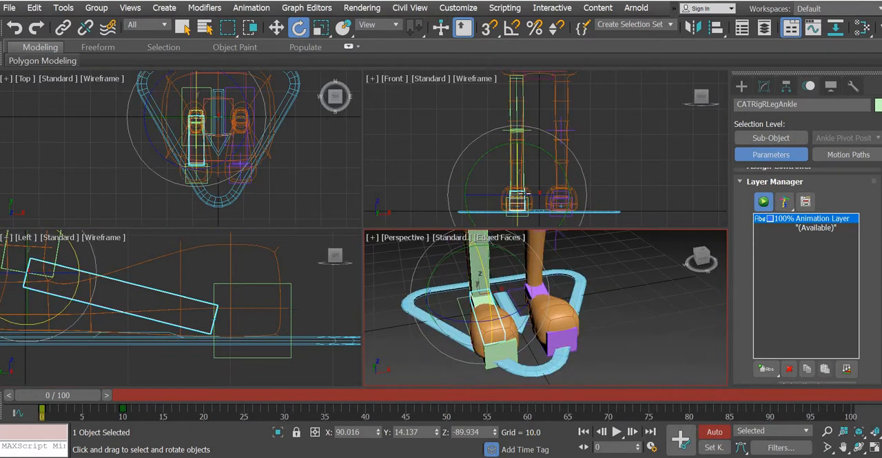
middle_drag(534, 227, 535, 180)
alt+middle_drag(525, 319, 527, 336)
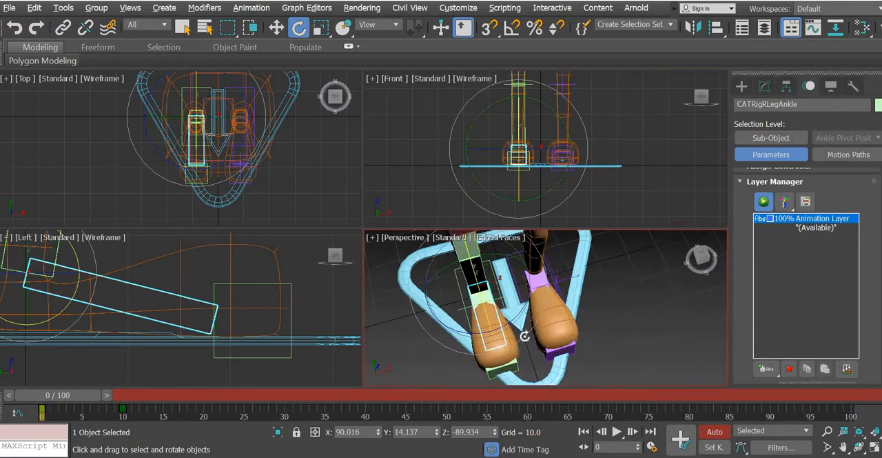
Step: Select Box001, turn off its MeshSmooth modifier, and enable Mirror Mode at the Skin modifier's Envelope level
scroll(526, 336, up, 1)
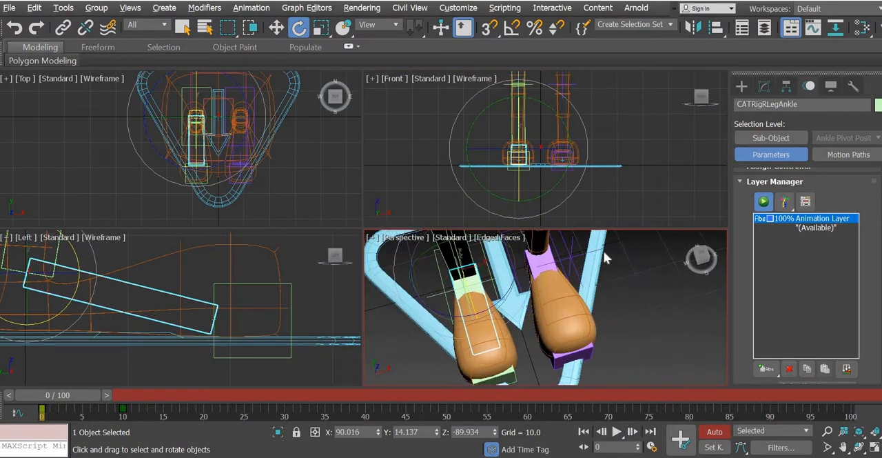
click(240, 243)
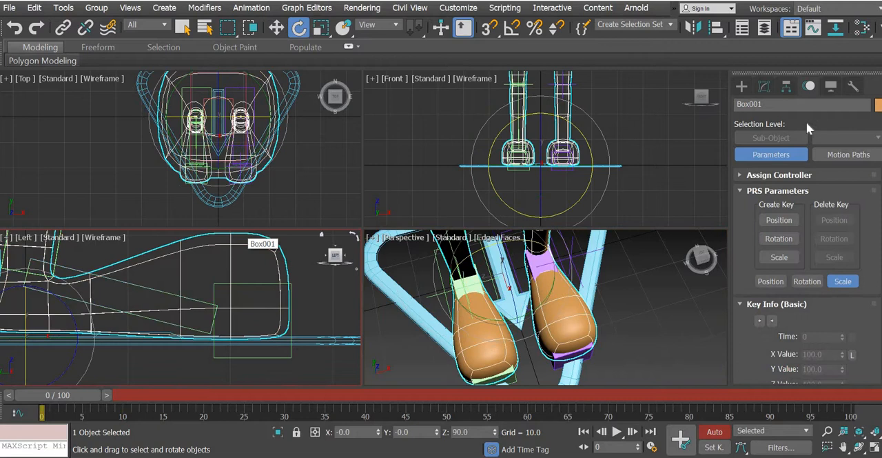
click(764, 86)
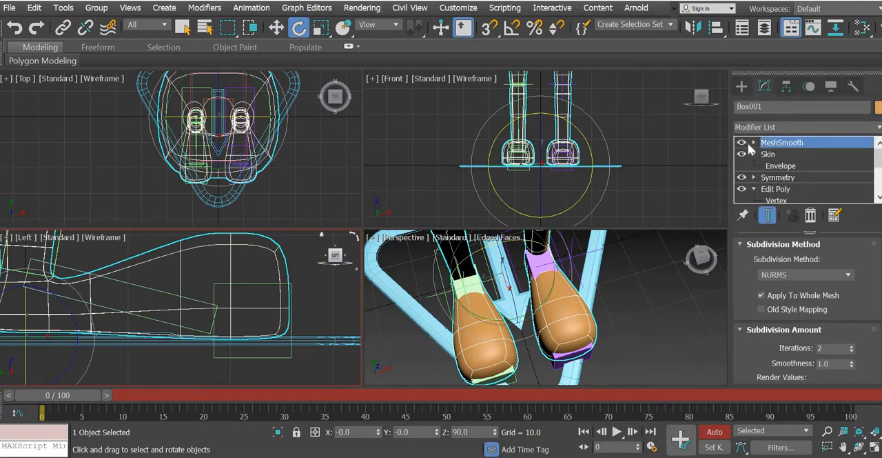
click(741, 142)
click(780, 166)
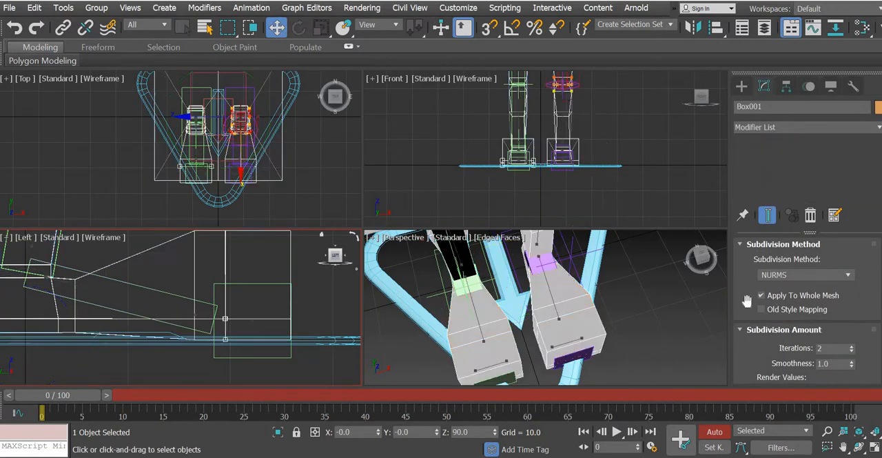
scroll(748, 202, down, 10)
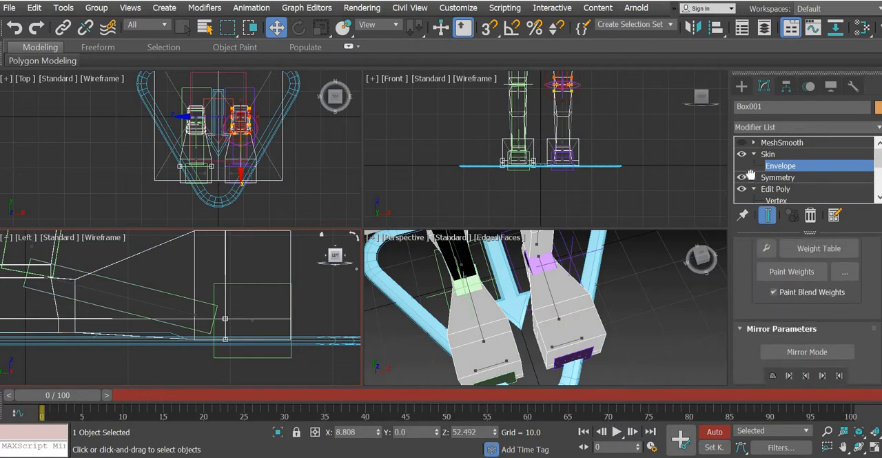
scroll(820, 315, down, 2)
click(807, 314)
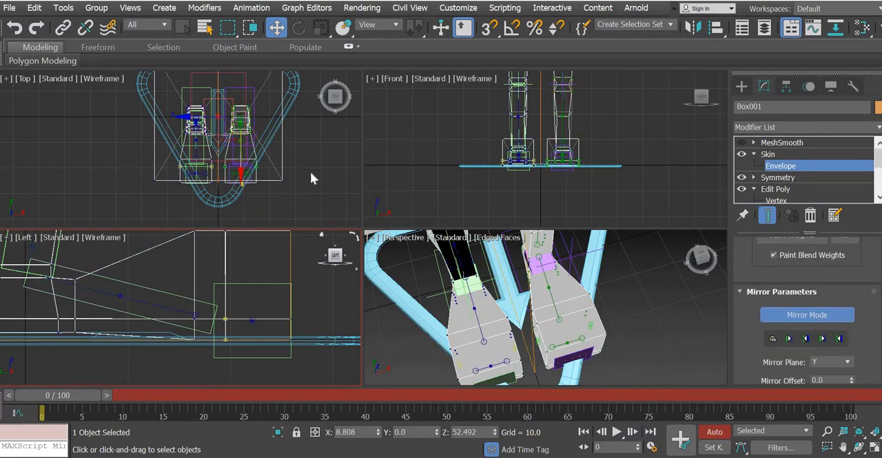
Step: Select the toe vertices of the right foot and mirror-paste their skin weights to the opposite foot
scroll(310, 179, up, 5)
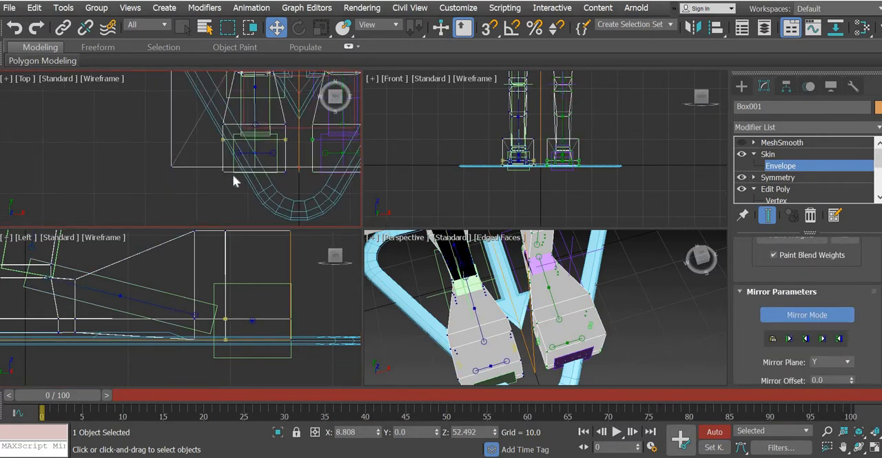
drag(233, 175, 206, 182)
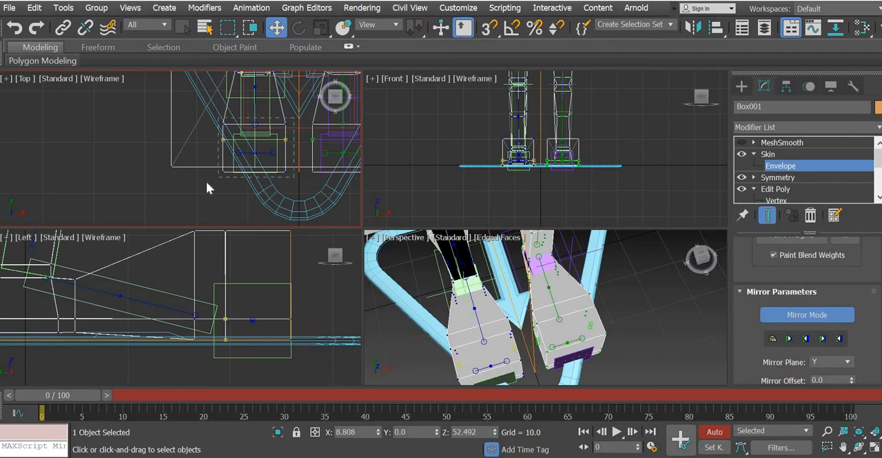
click(773, 340)
Step: Turn MeshSmooth back on for Box001, leave skin editing and deselect the mesh
click(743, 144)
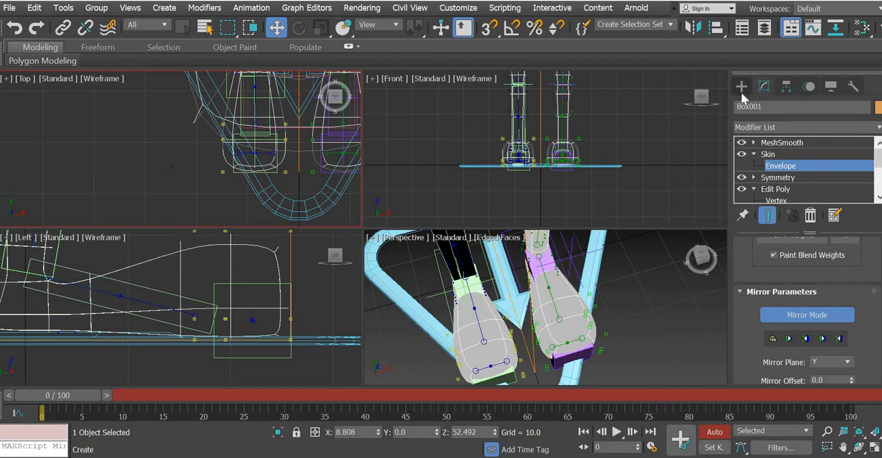
click(740, 86)
click(605, 356)
Step: Rotate the CATRigLLegAnkle bone to test the mirrored weights on the left foot, and undo the rotation
alt+middle_drag(604, 346, 604, 319)
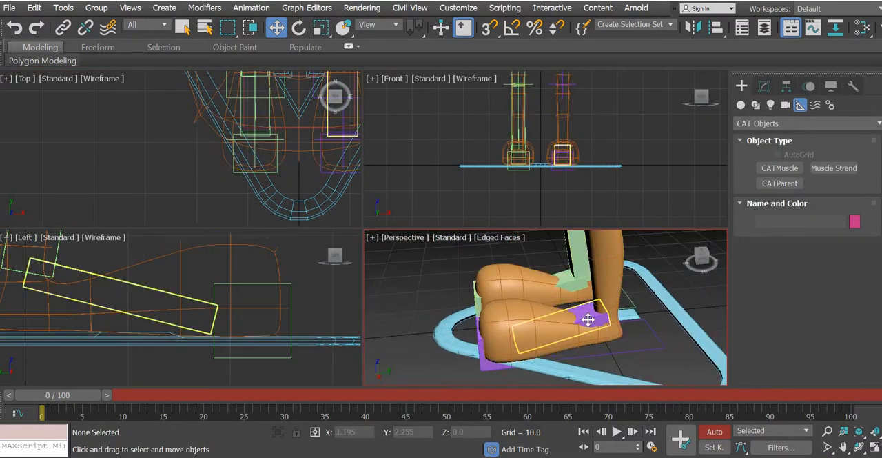
click(590, 318)
key(e)
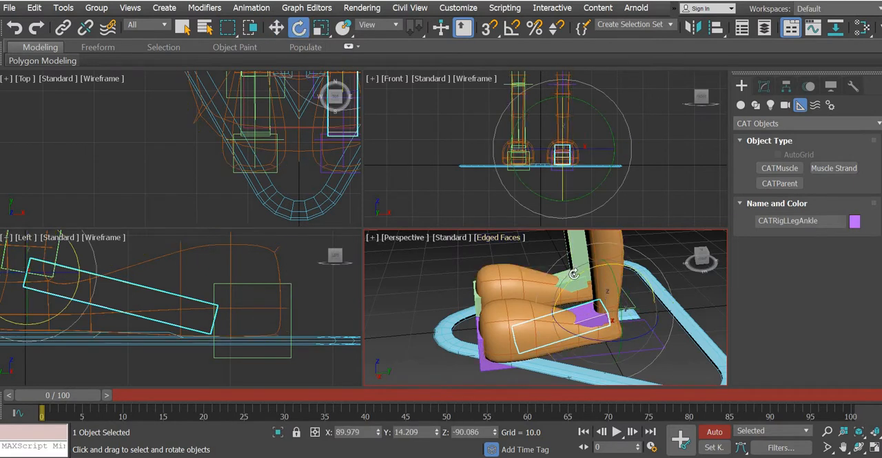
drag(571, 280, 553, 304)
click(16, 27)
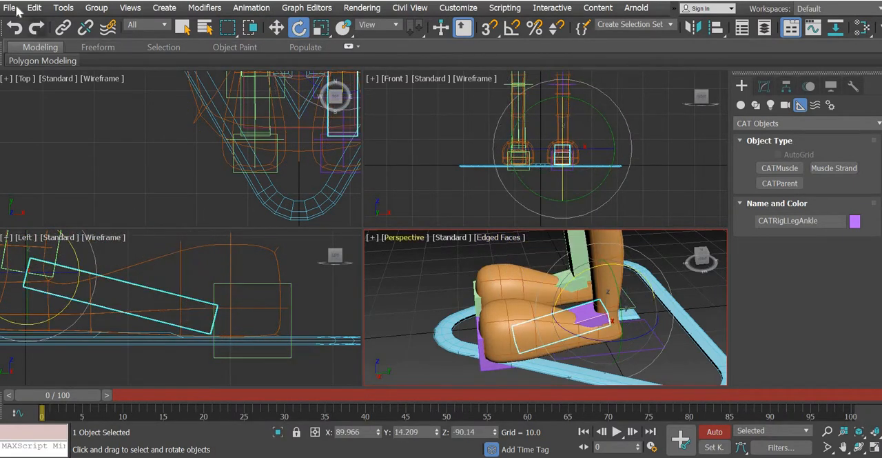
Step: Save the scene and turn off Auto Key
click(17, 10)
click(40, 107)
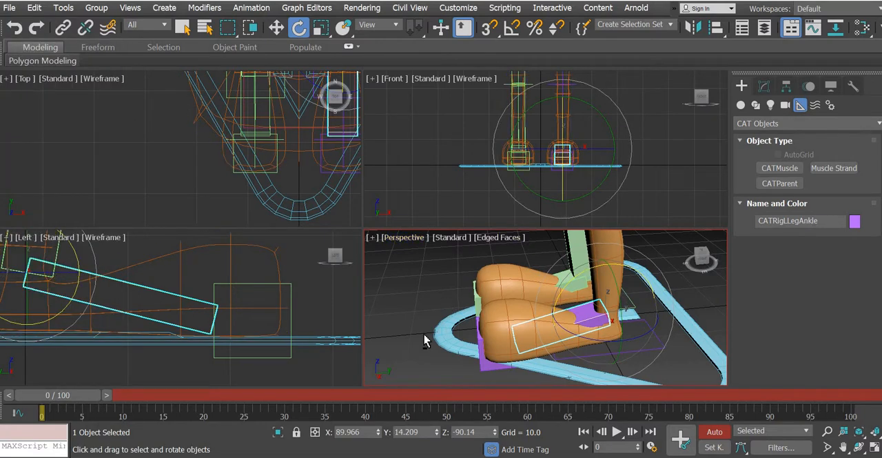
alt+middle_drag(423, 340, 619, 294)
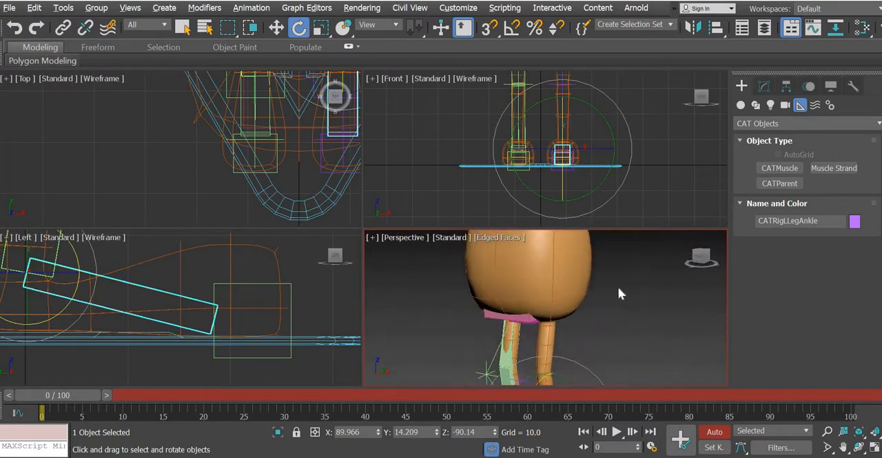
click(714, 432)
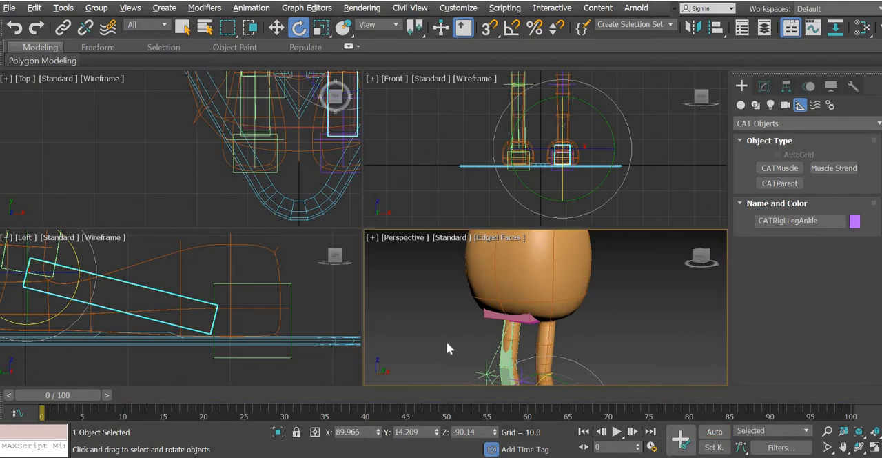